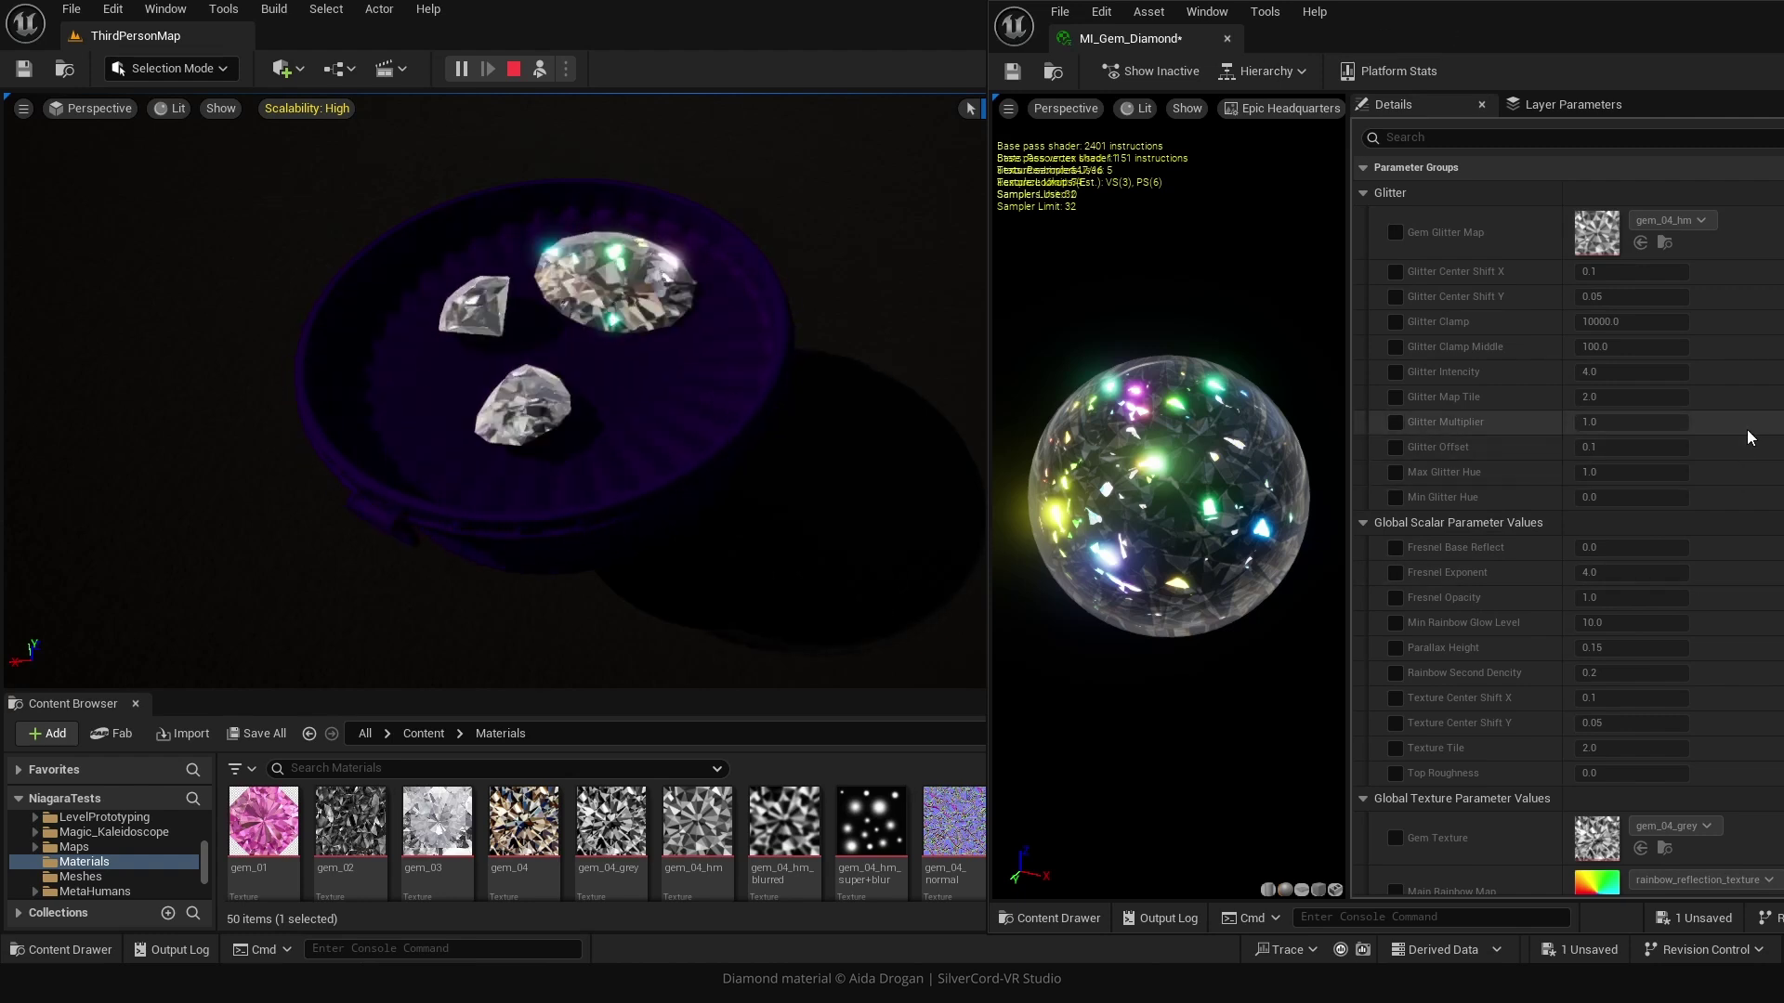
Set the Top Gem Tint to cyan after trying pink, blue and purple shades.
scroll(1746, 430, "down", 10)
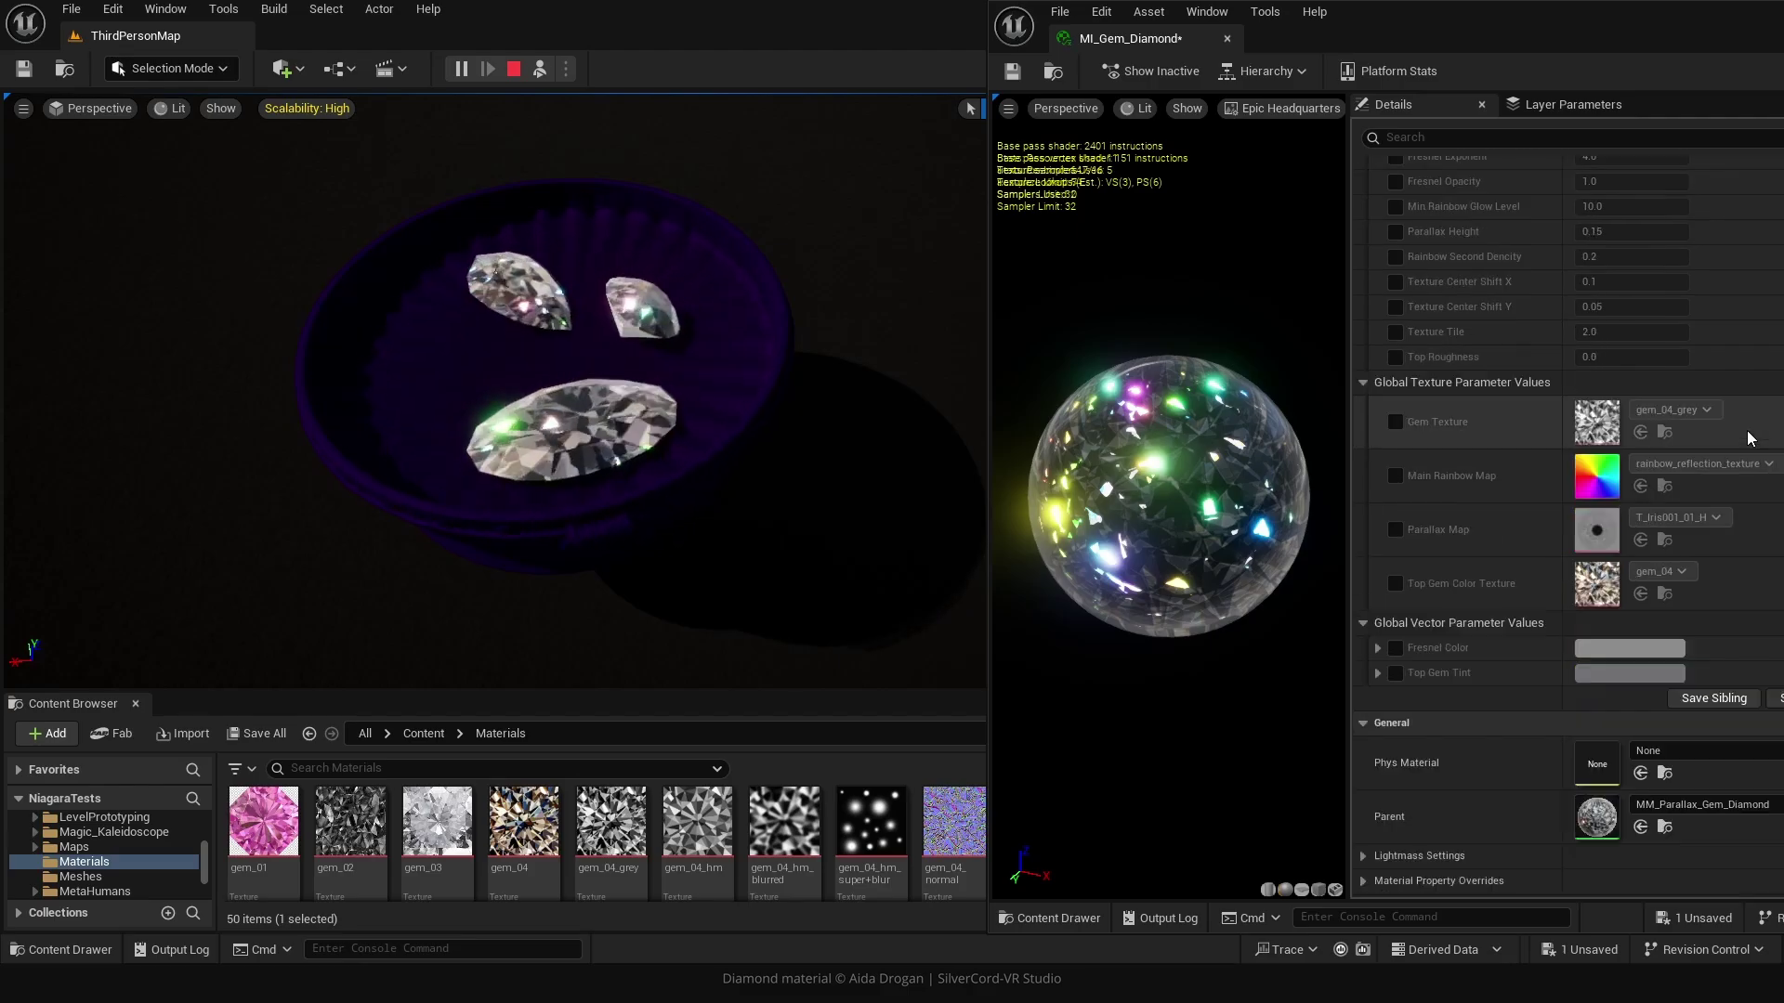
left_click(1600, 643)
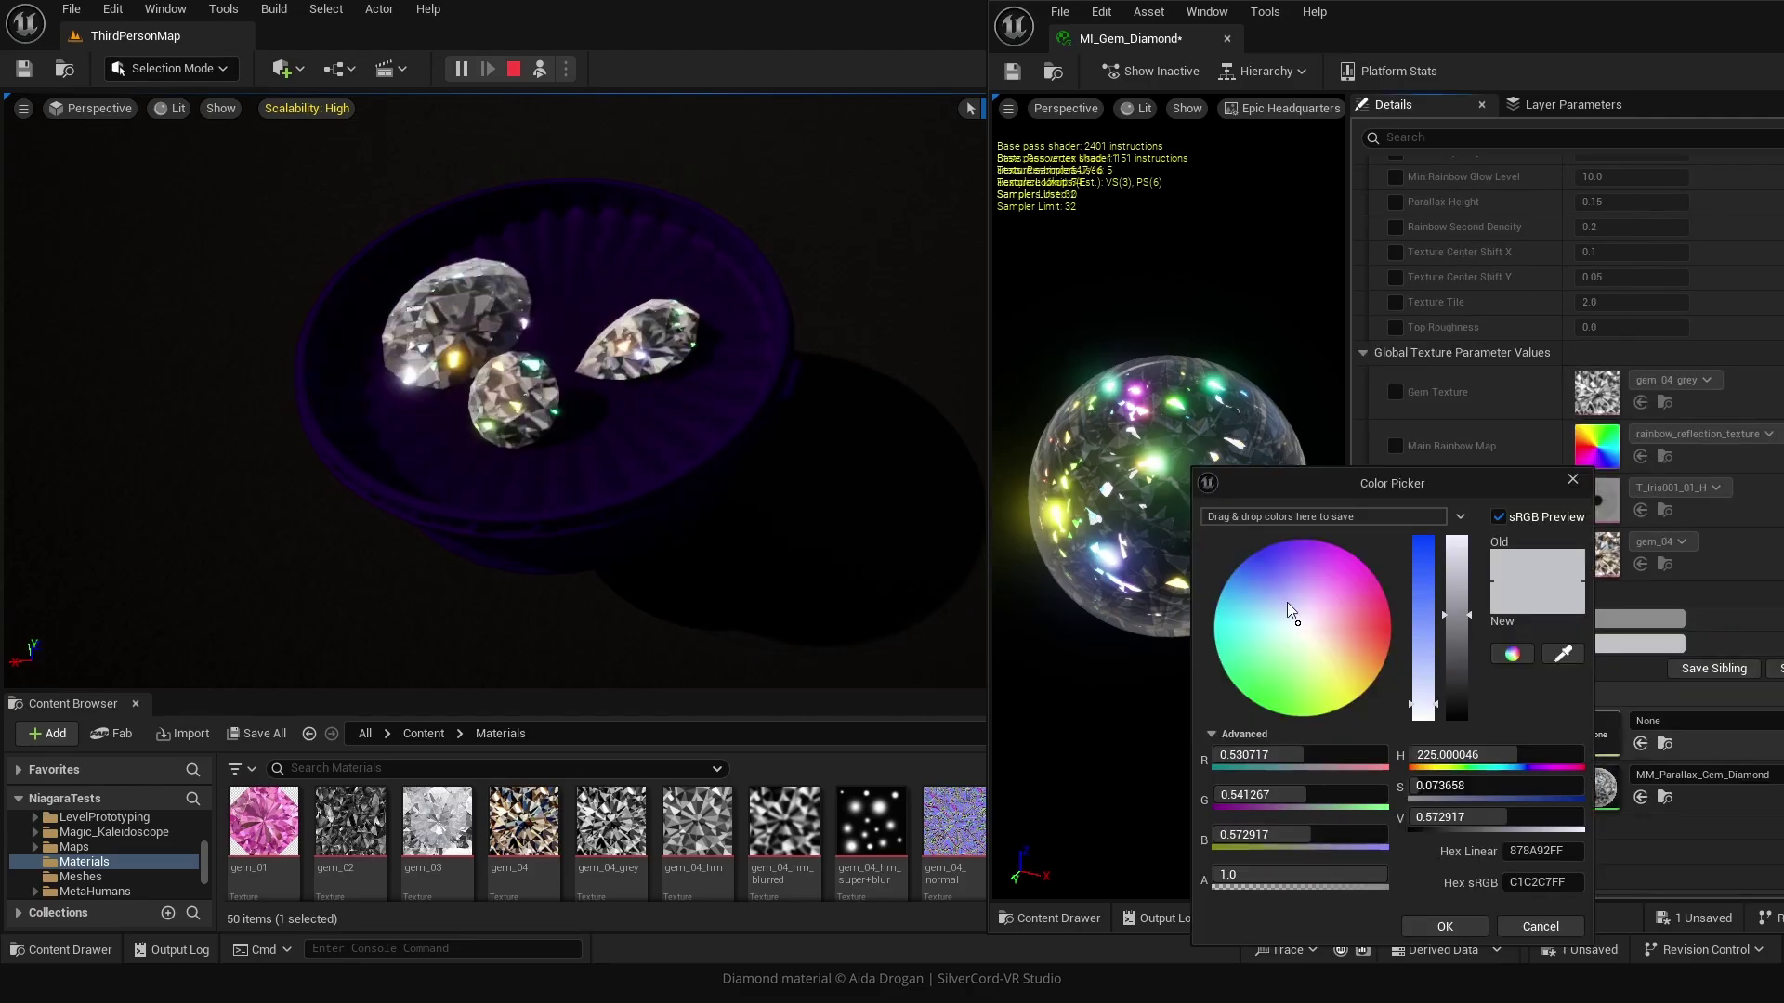
left_click(1339, 591)
mouse_move(1344, 591)
left_mouse_down()
mouse_move(1363, 629)
mouse_move(1394, 617)
left_mouse_up()
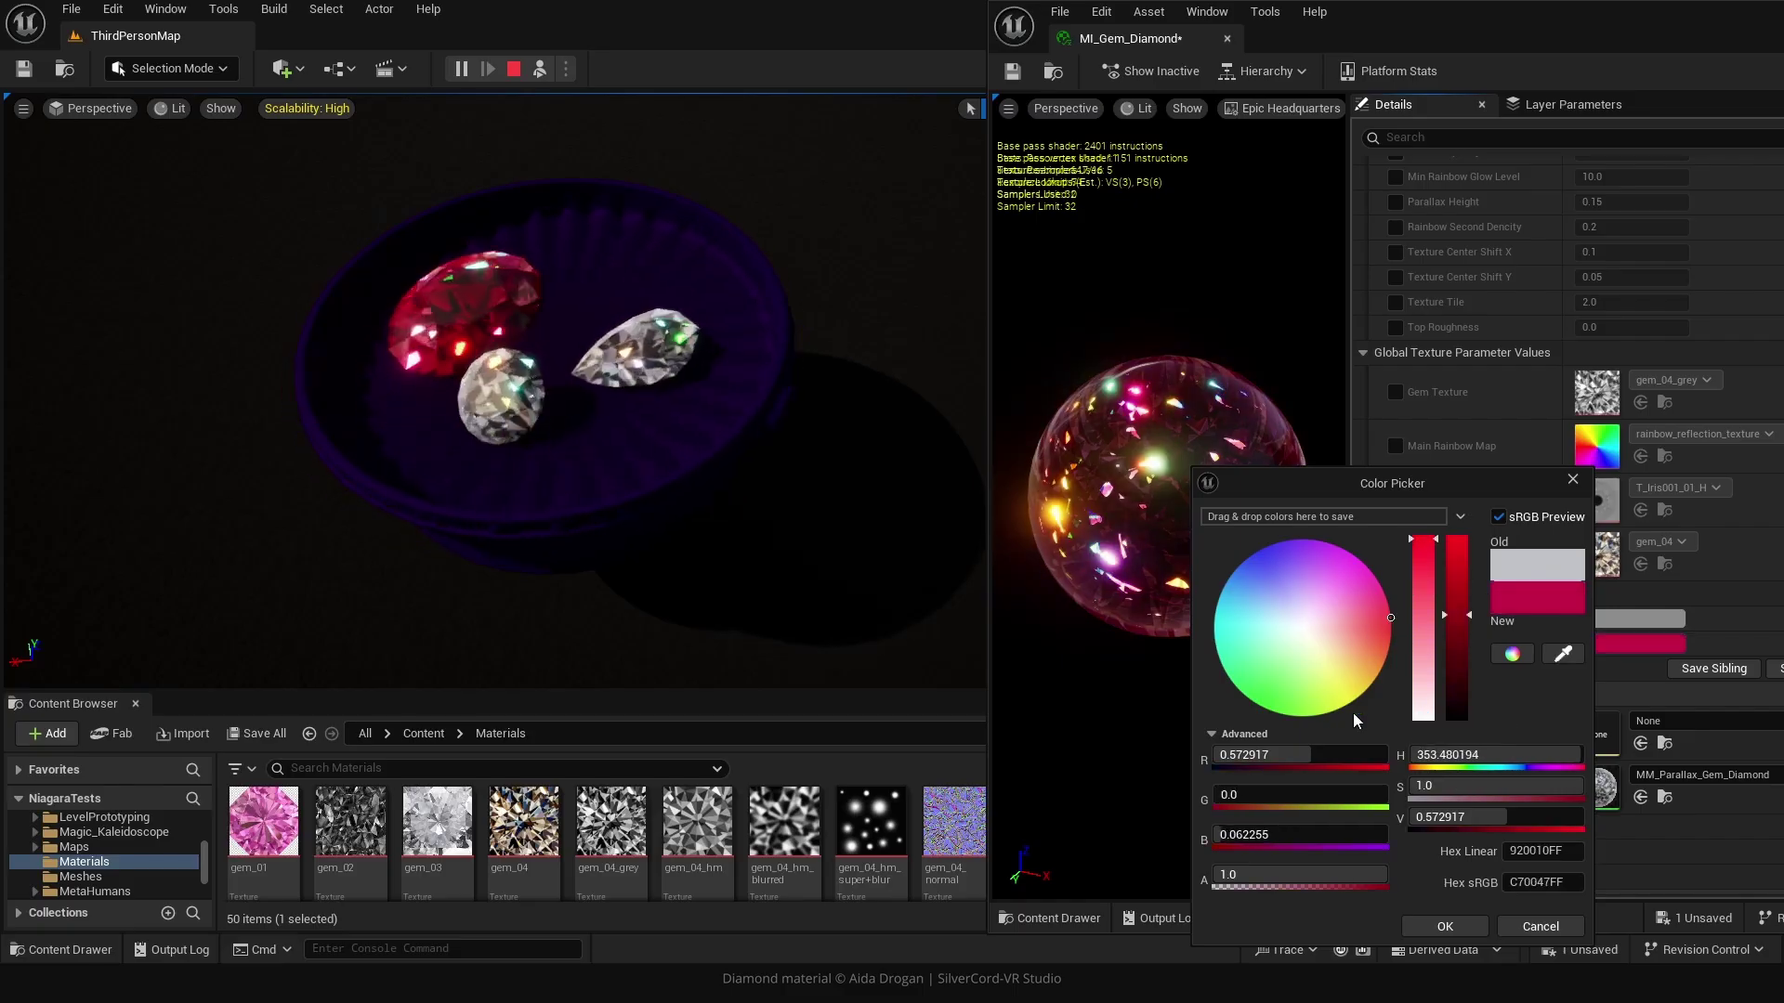
left_click(1265, 564)
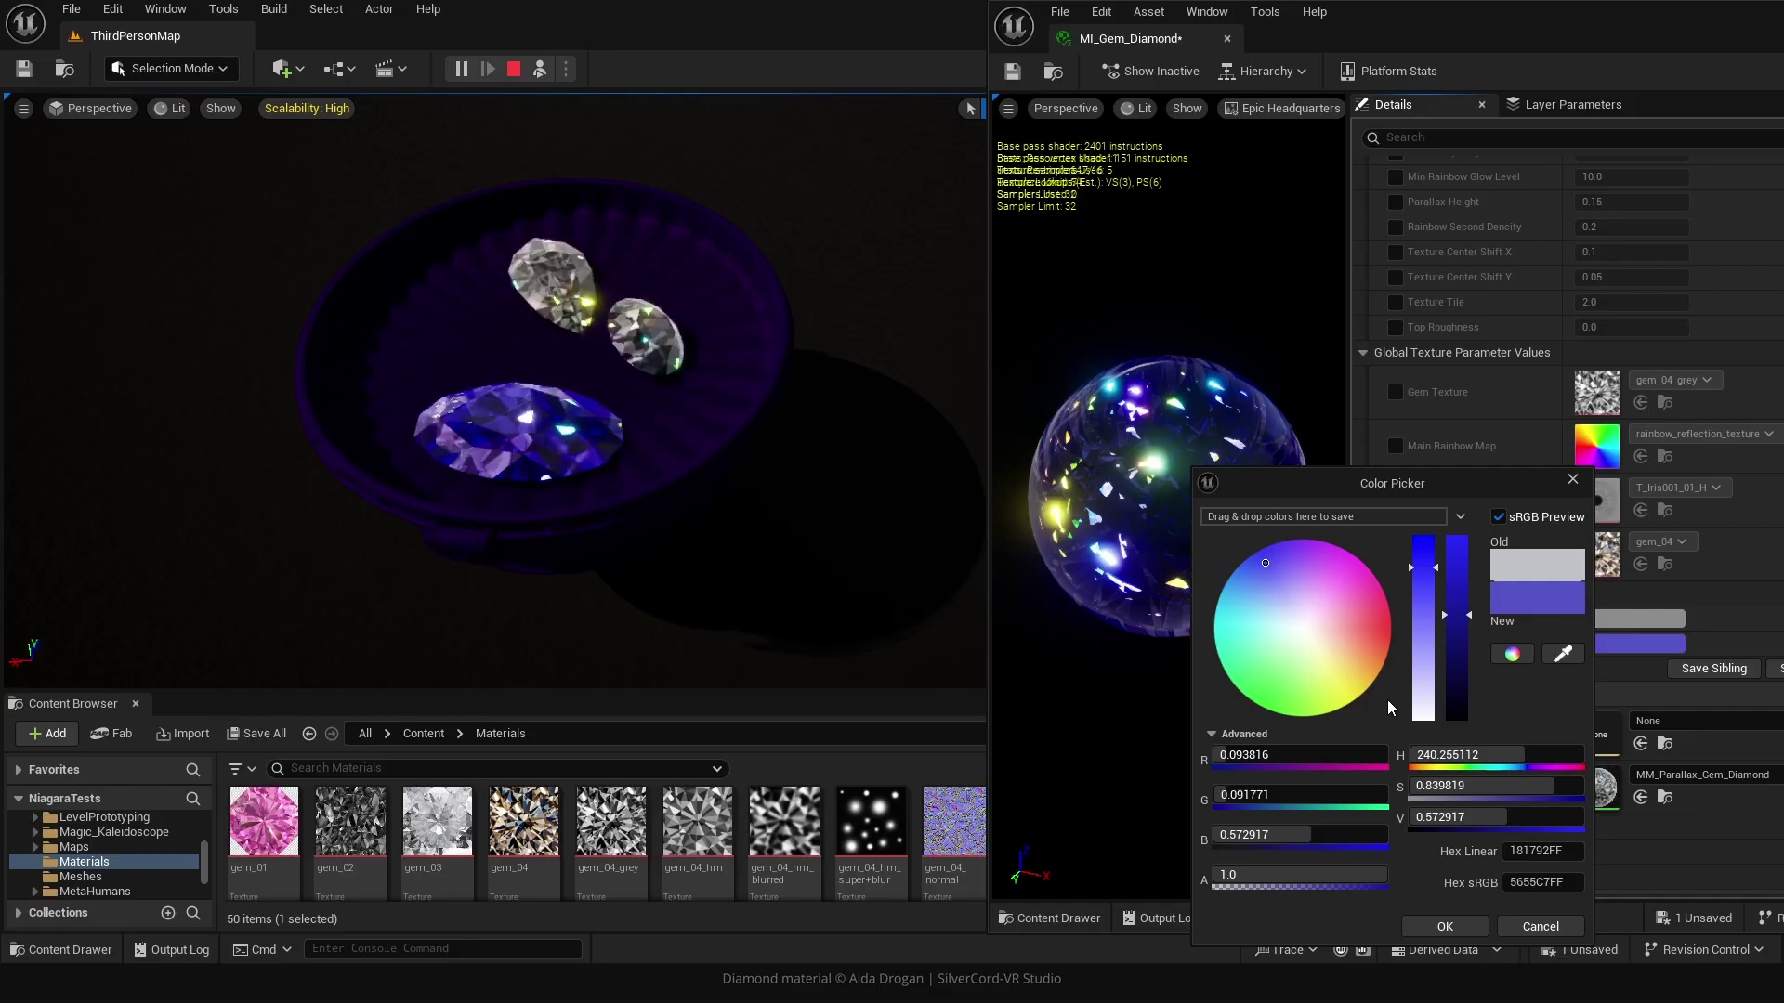
left_click(1285, 561)
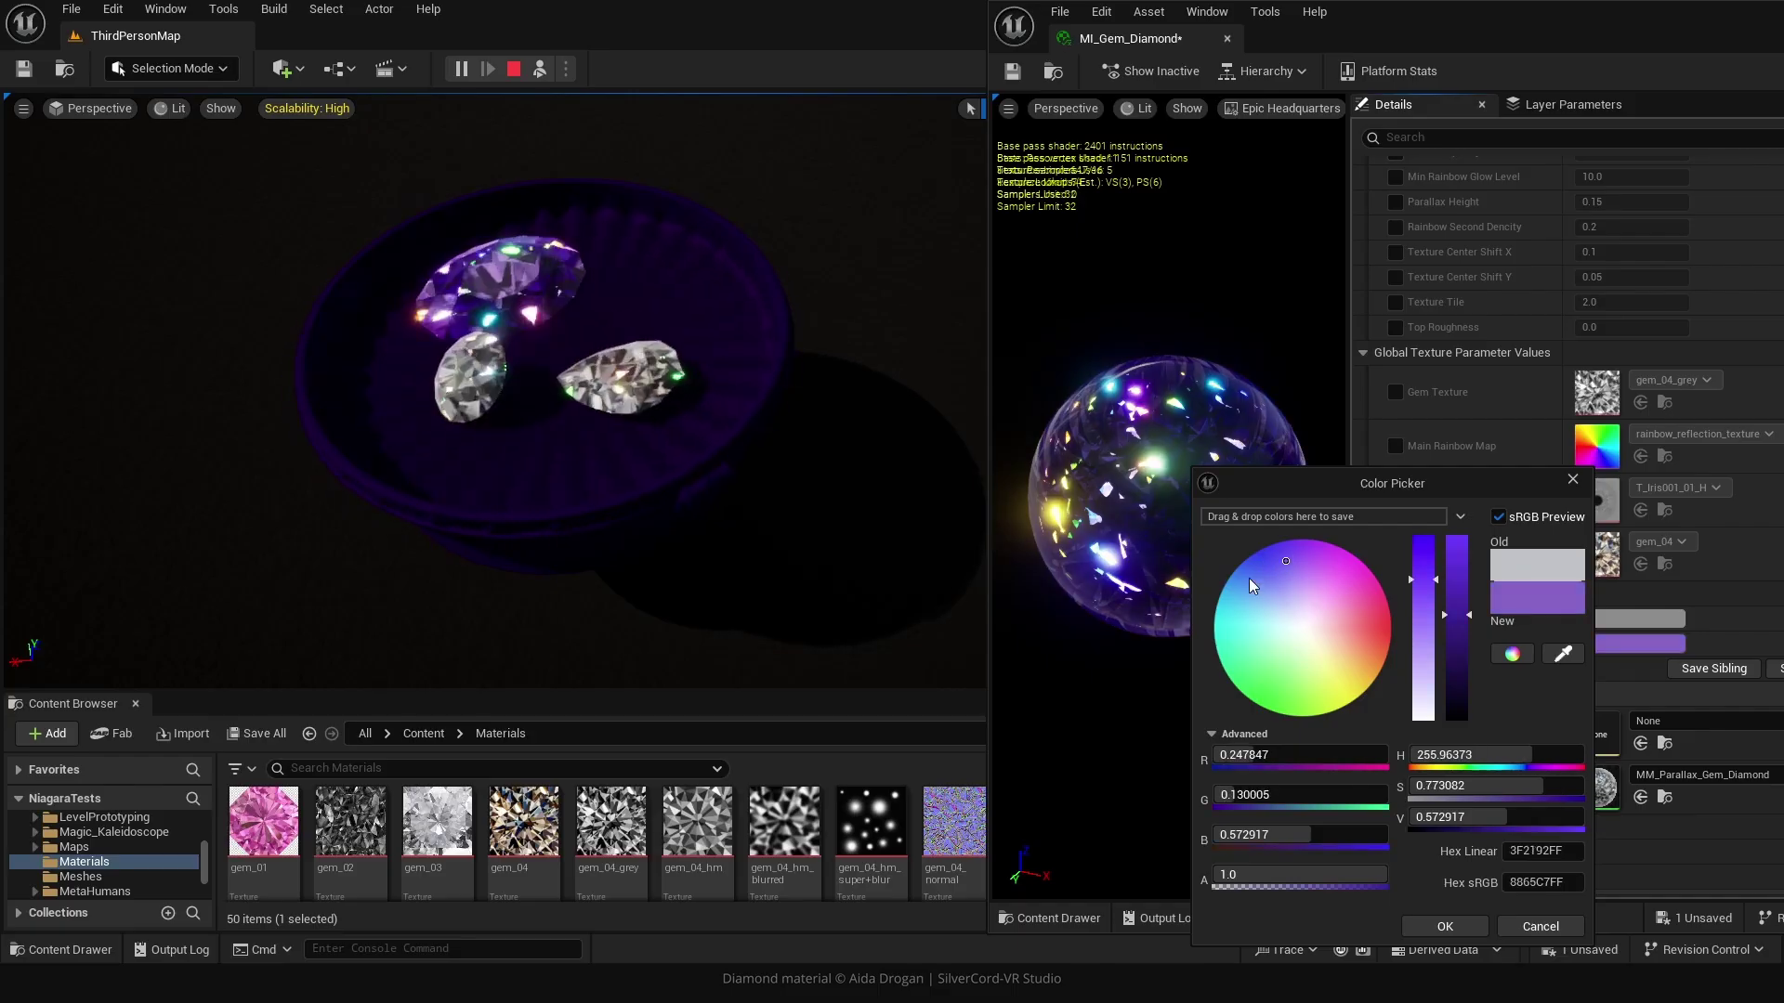
left_click(1218, 600)
left_click(1445, 926)
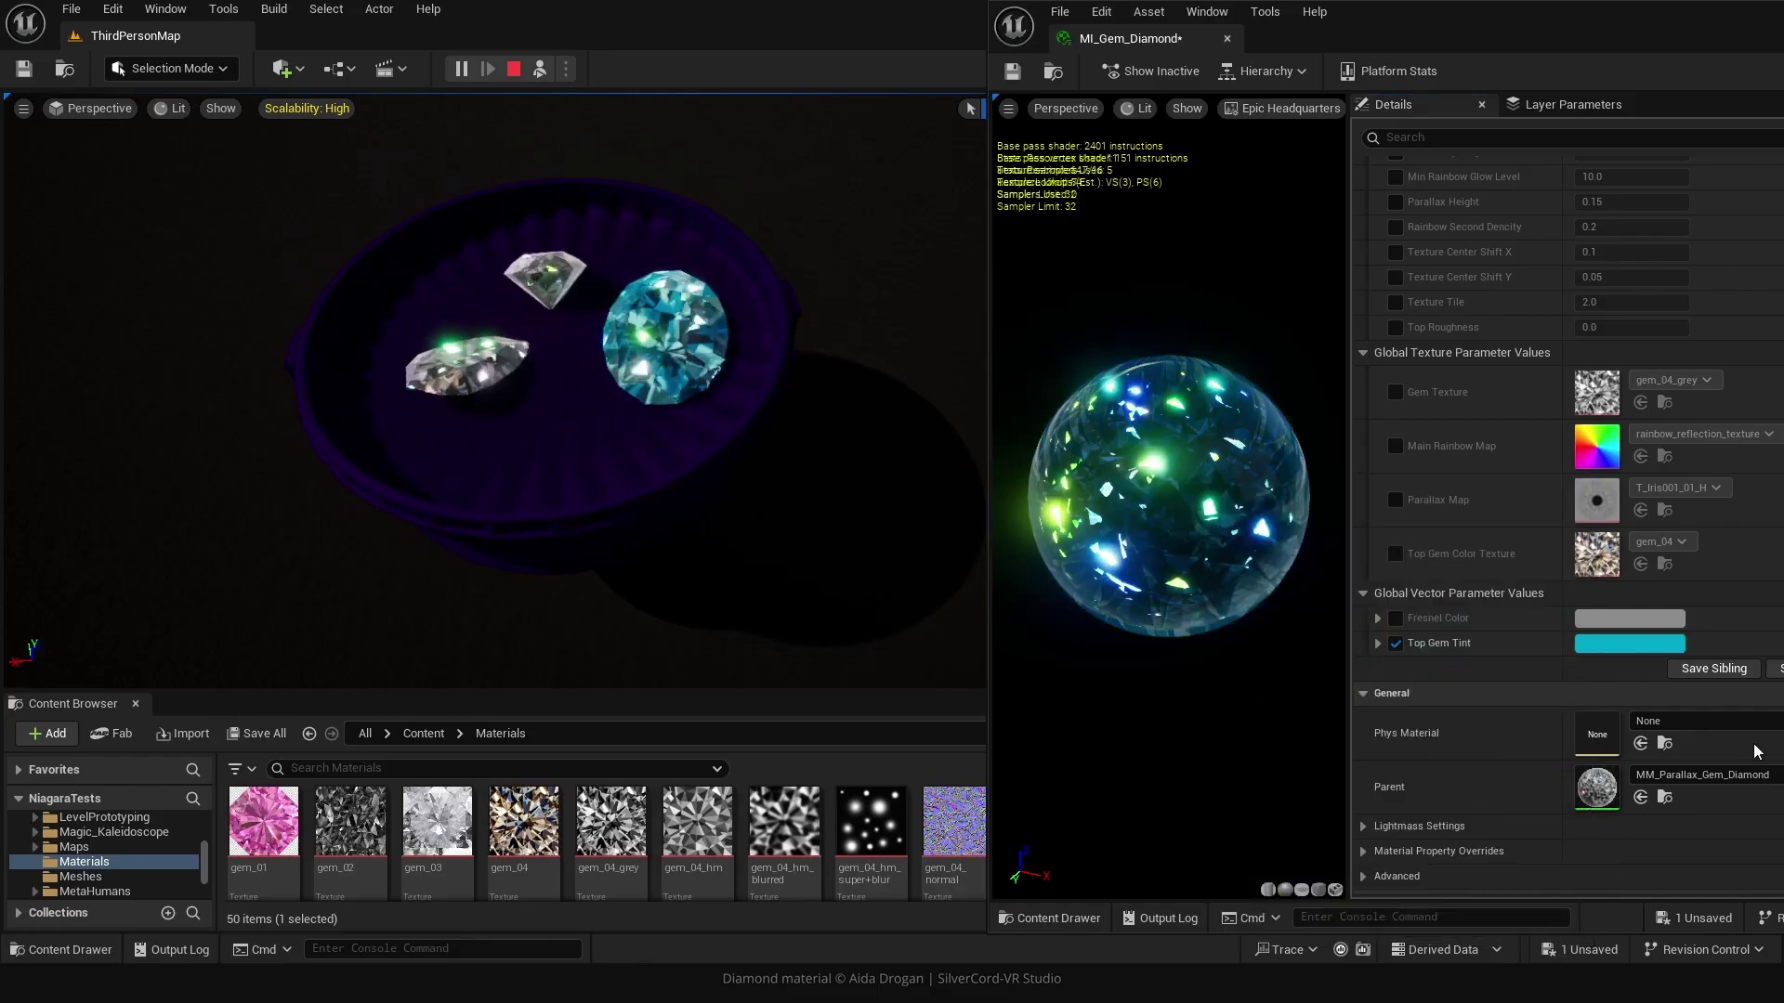
Enable the Fresnel Color override and set it to pale cyan.
left_click(1396, 618)
left_click(1629, 618)
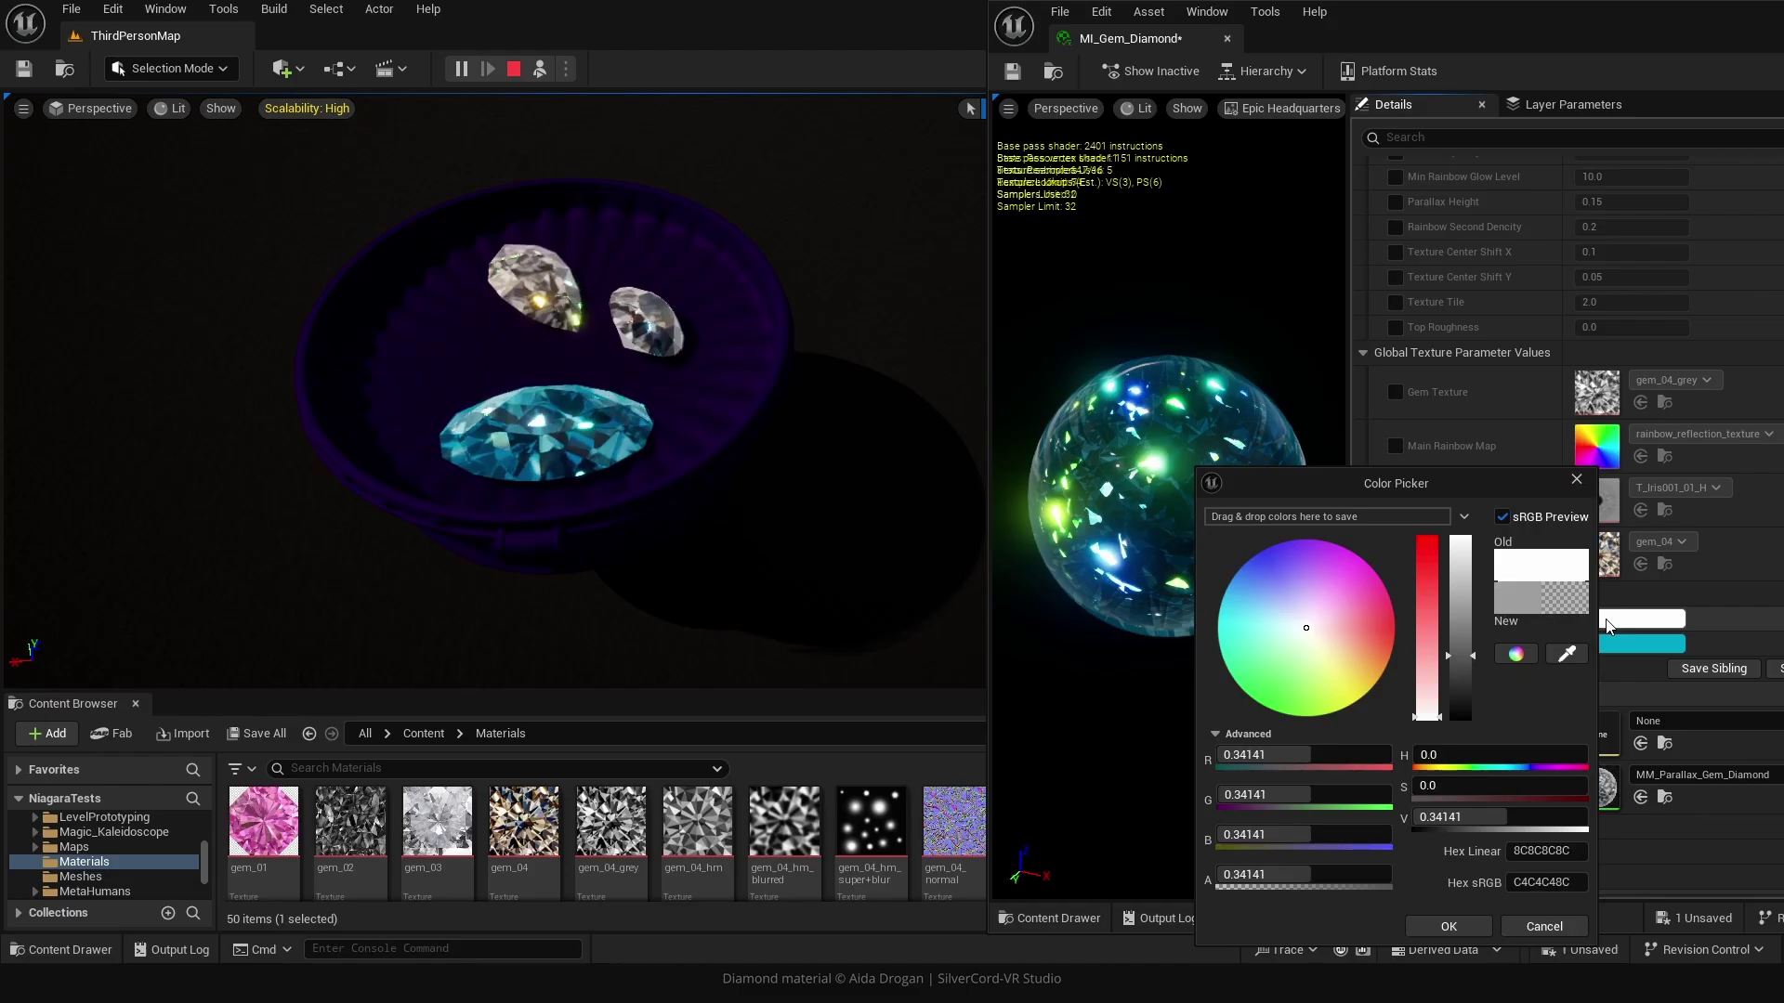
left_click(1278, 575)
left_click_drag(1273, 681, 1257, 703)
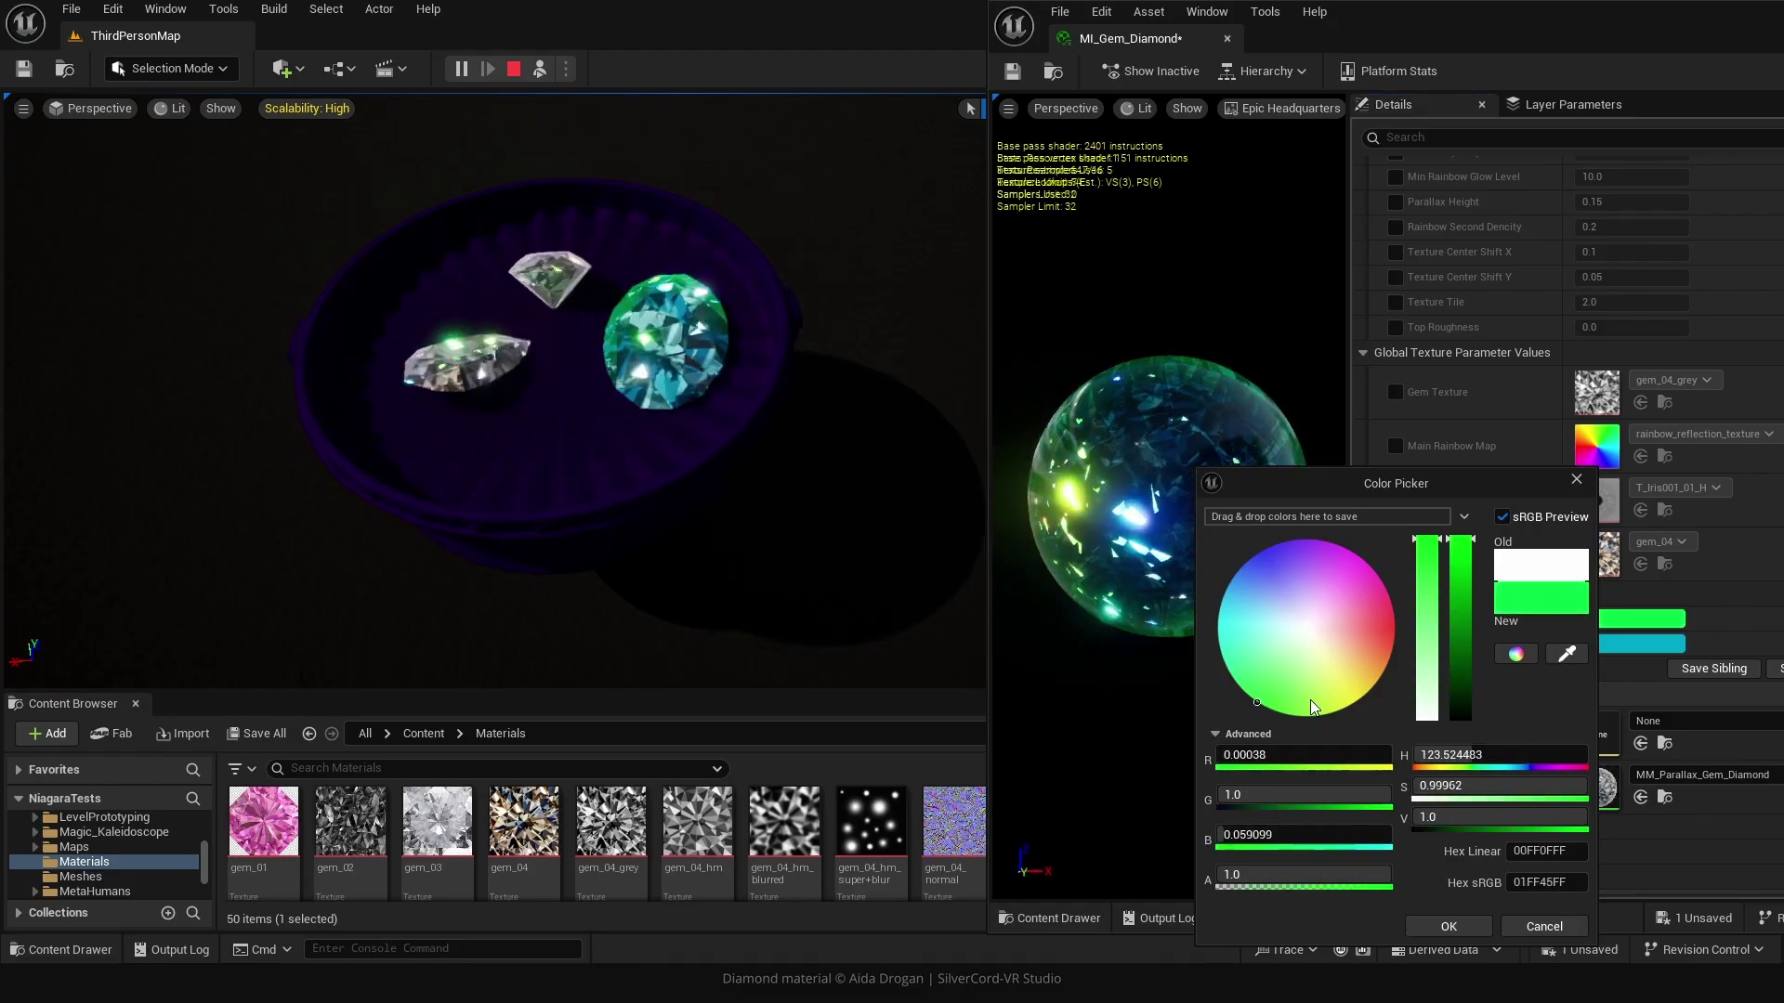
left_click(1391, 620)
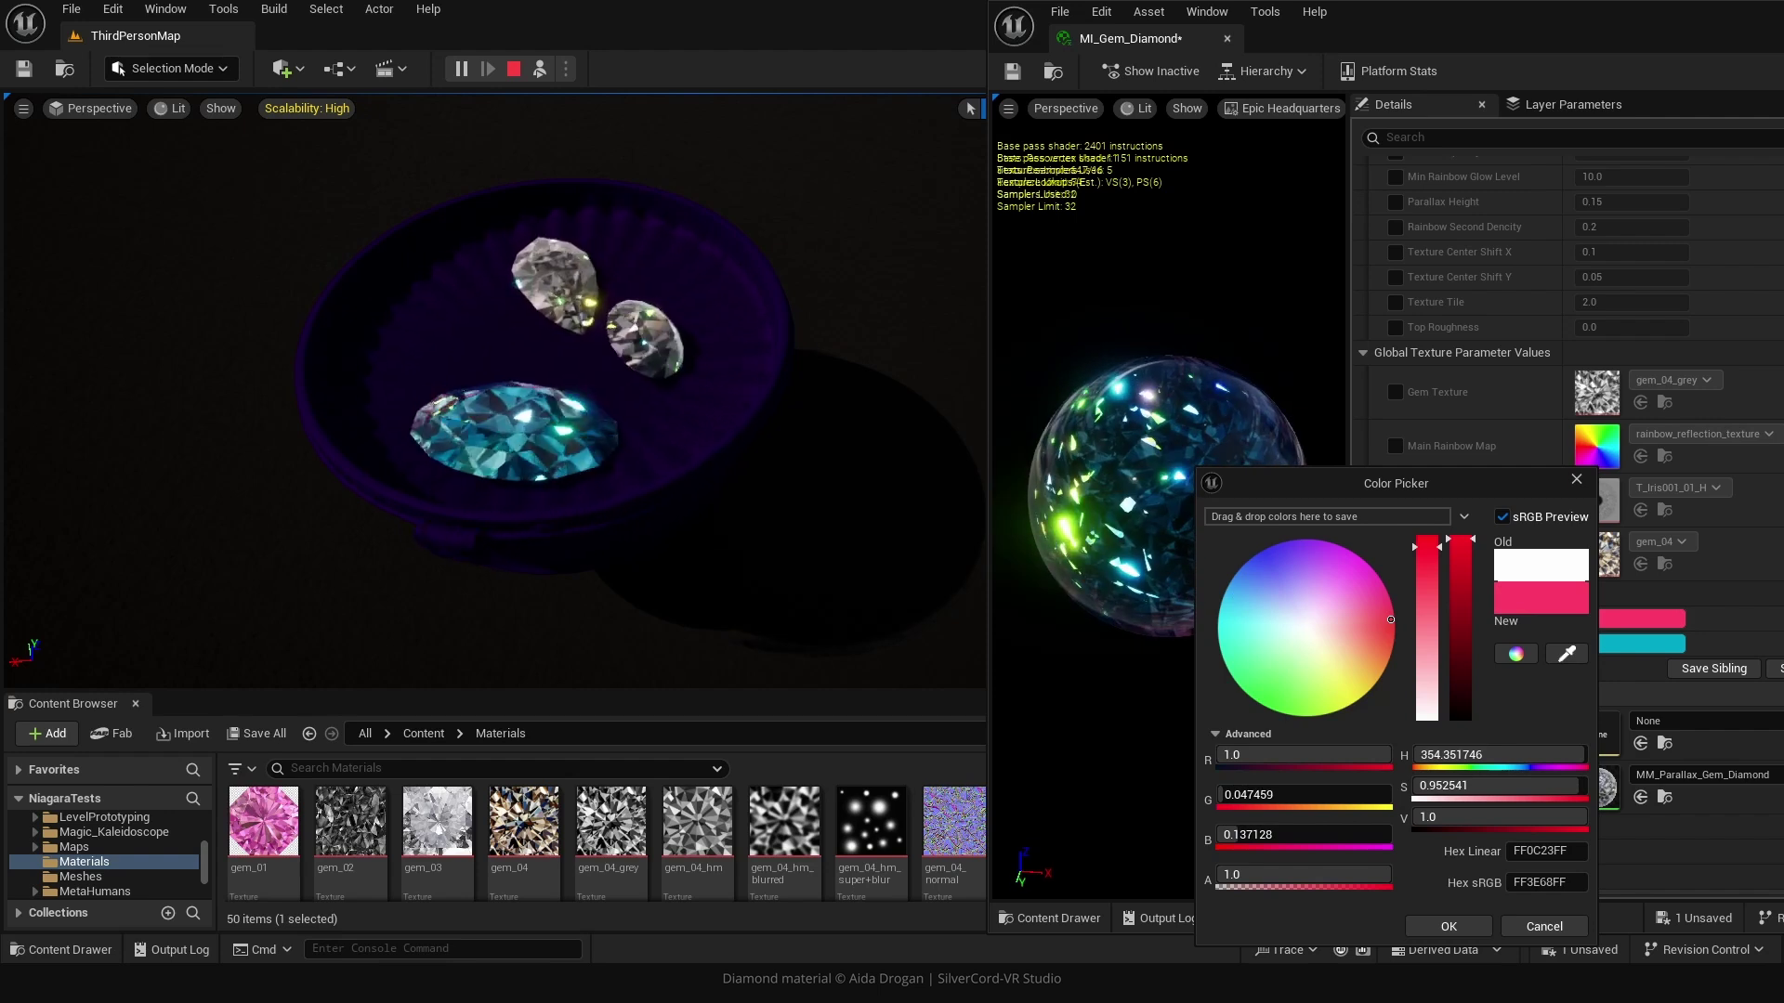
left_click(1240, 624)
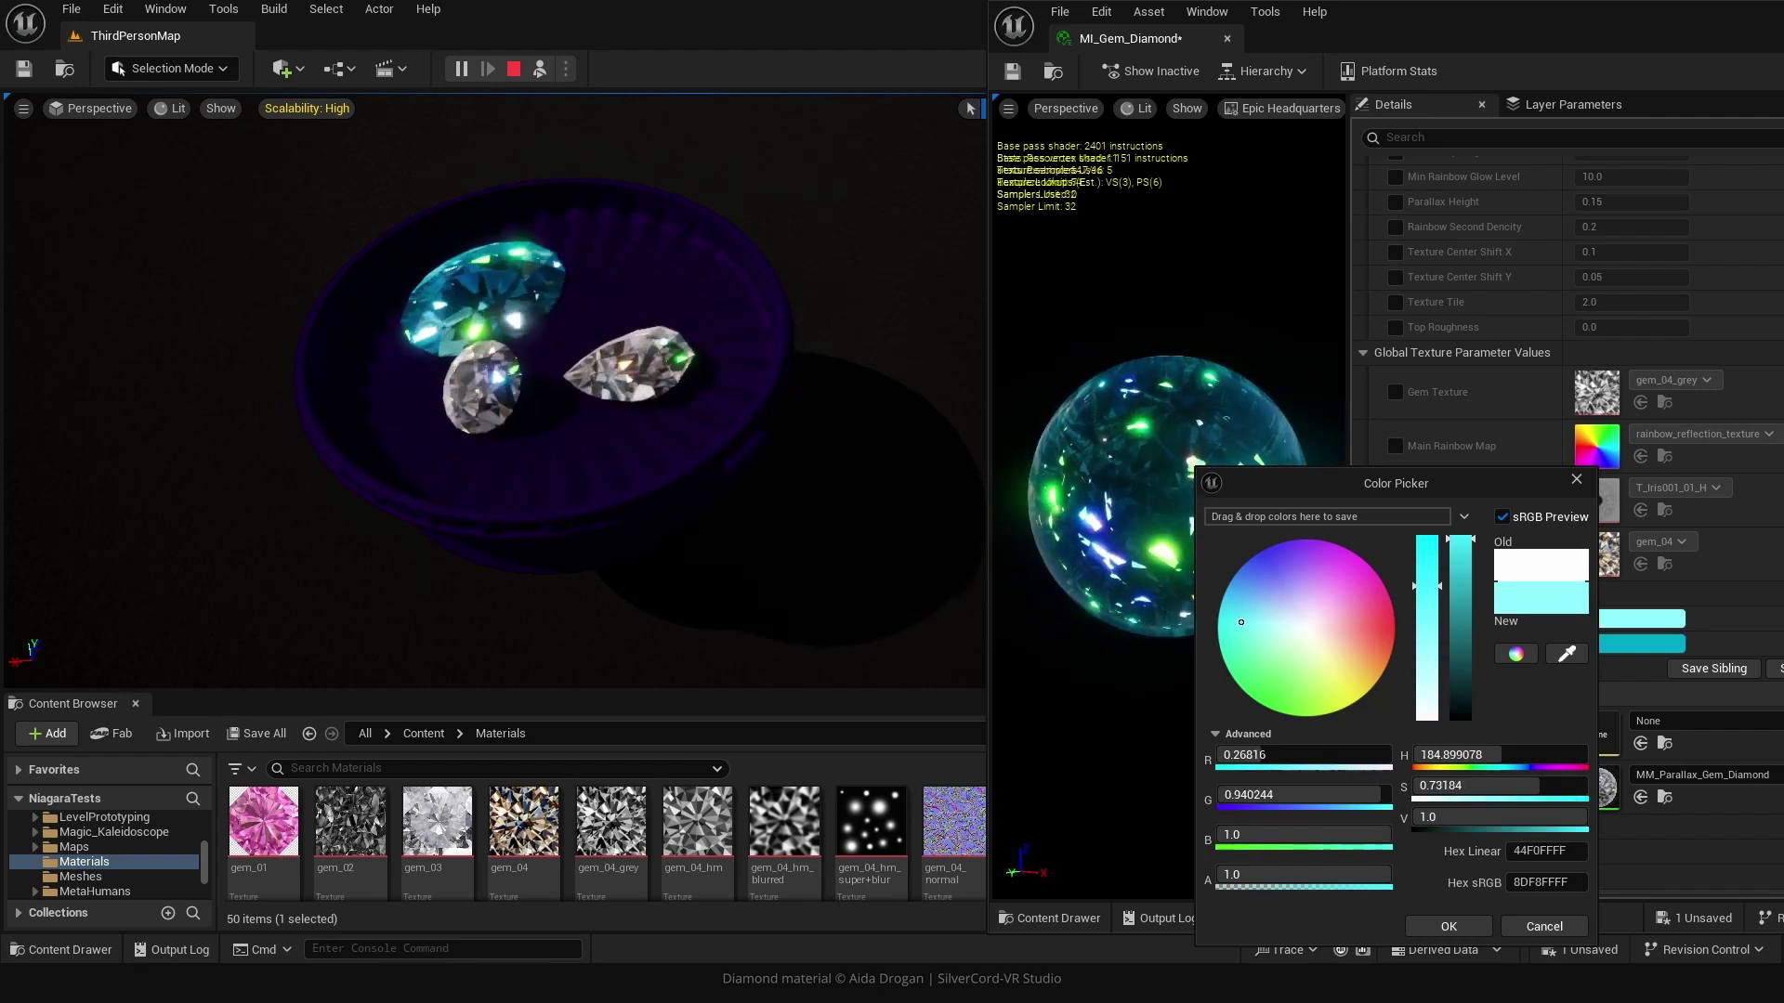
left_click(1446, 927)
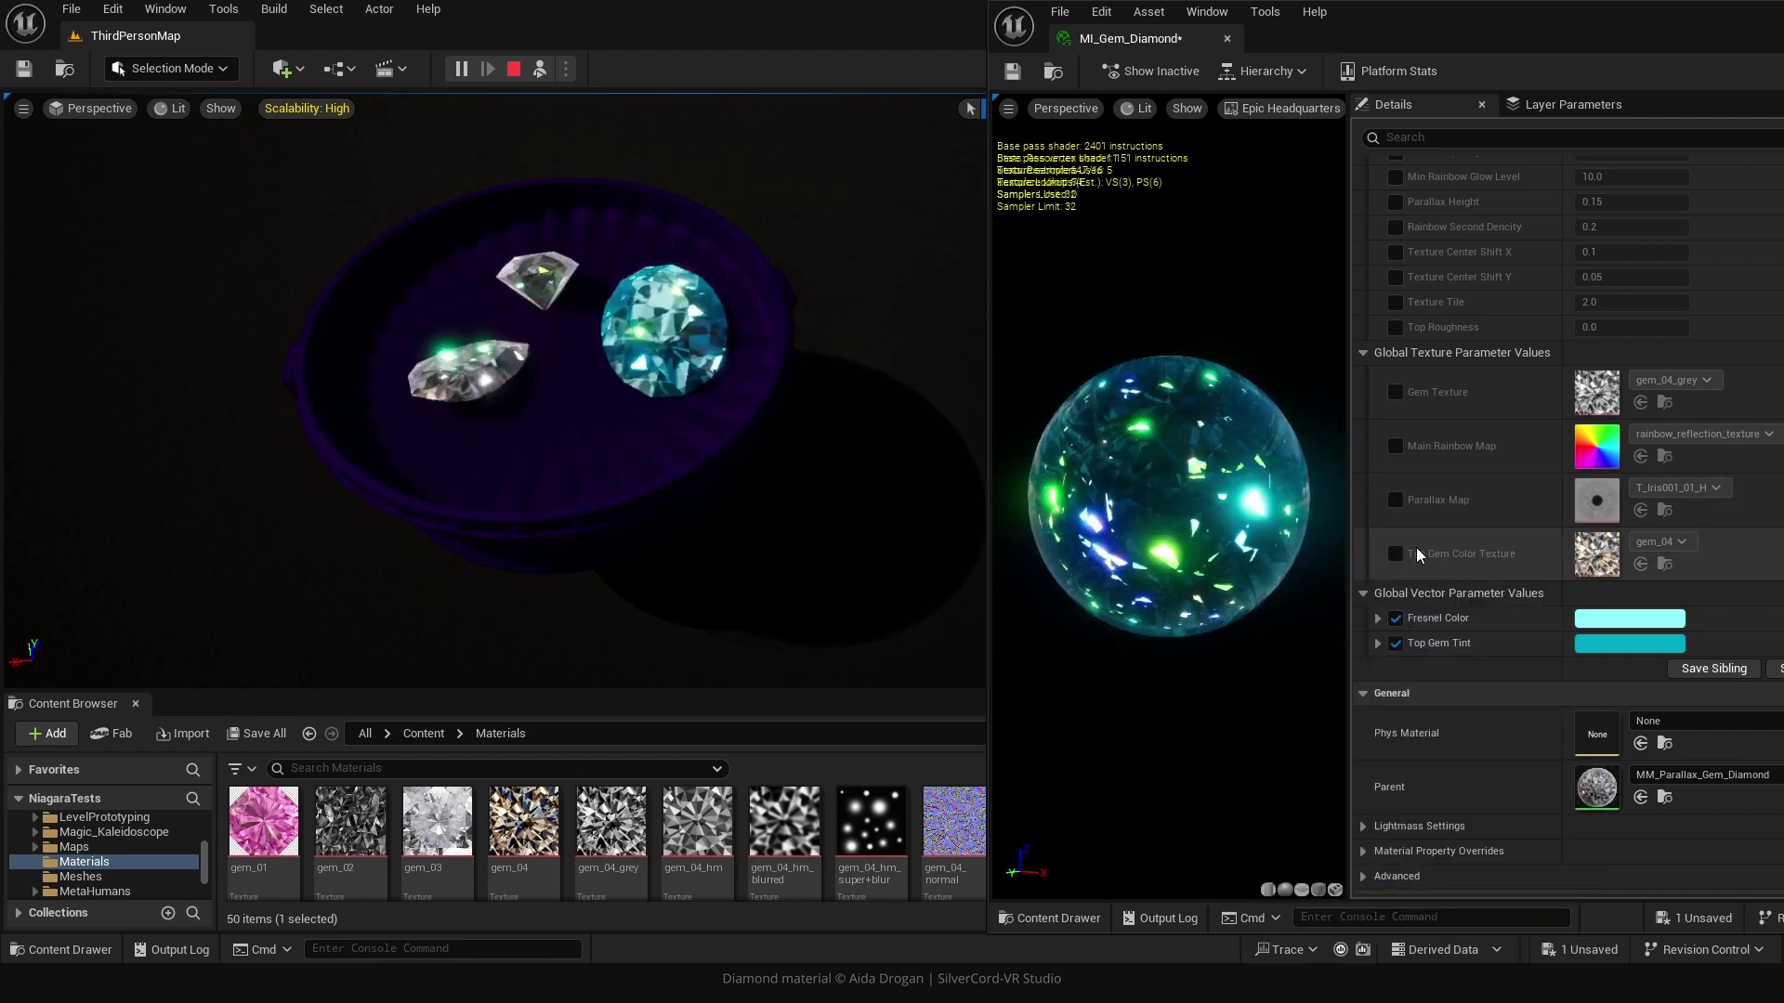
Override Top Gem Color Texture, trying rainbow_reflection_texture before settling on gem_04_grey.
left_click(1395, 554)
left_click(1659, 542)
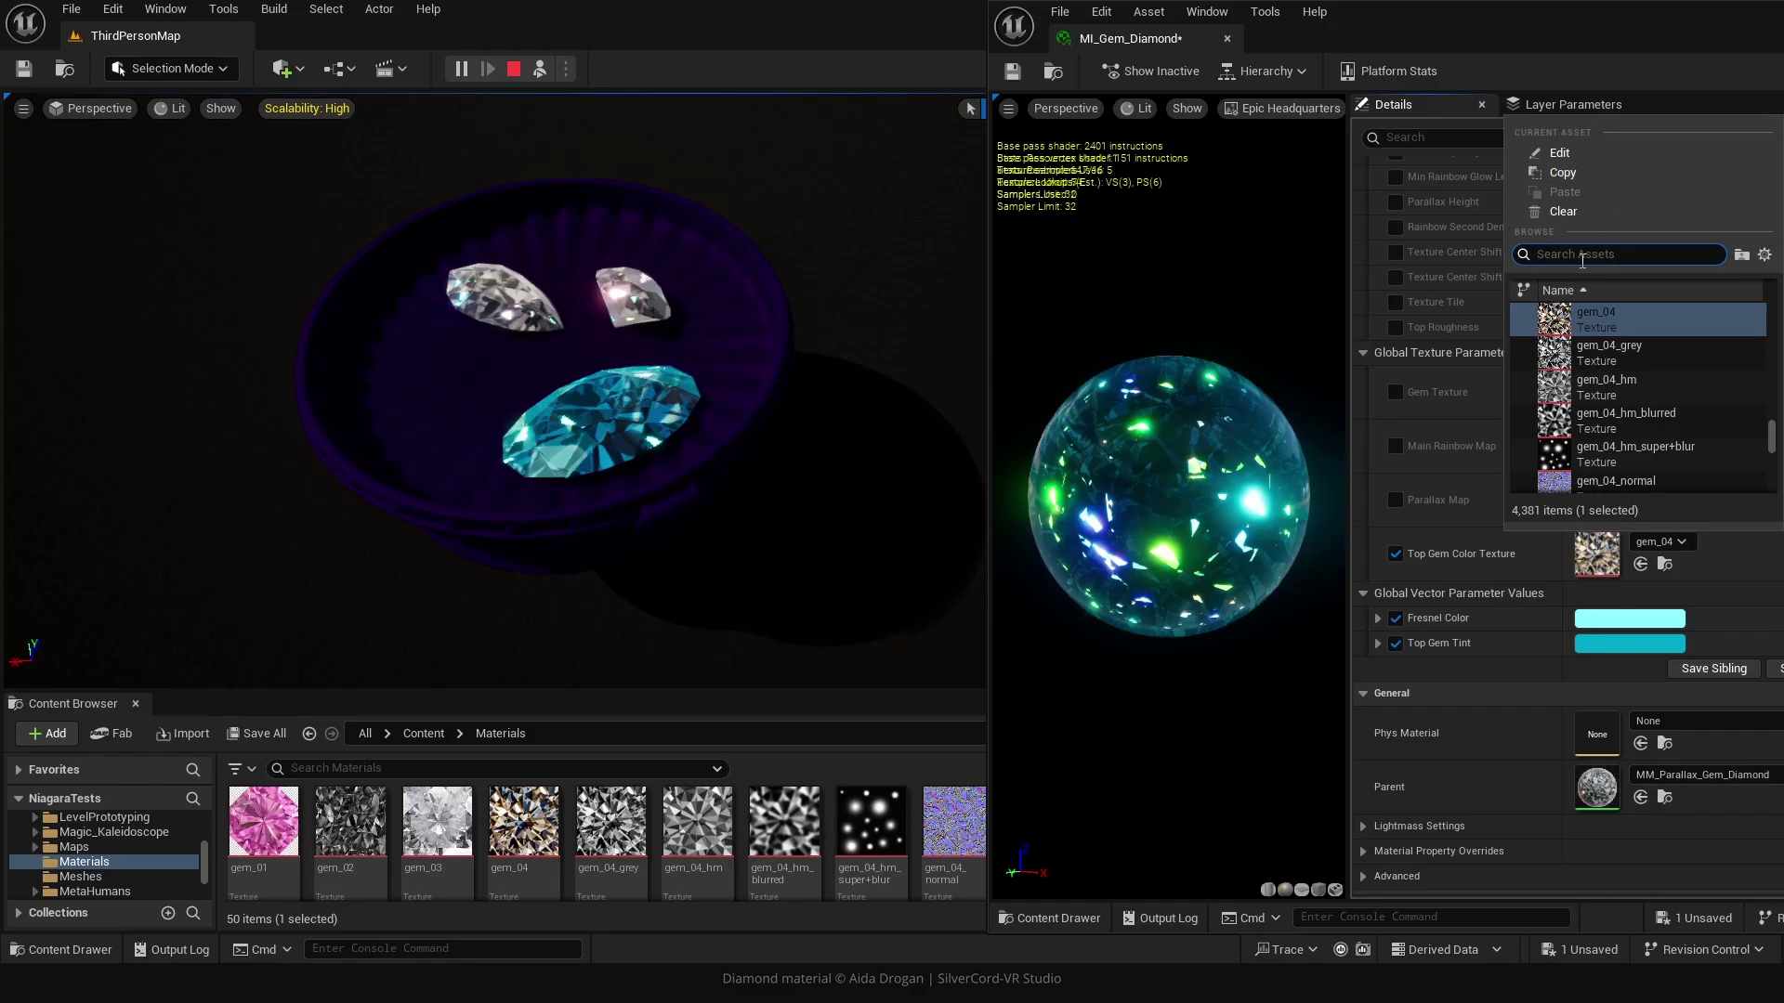
scroll(1665, 409, "up", 1)
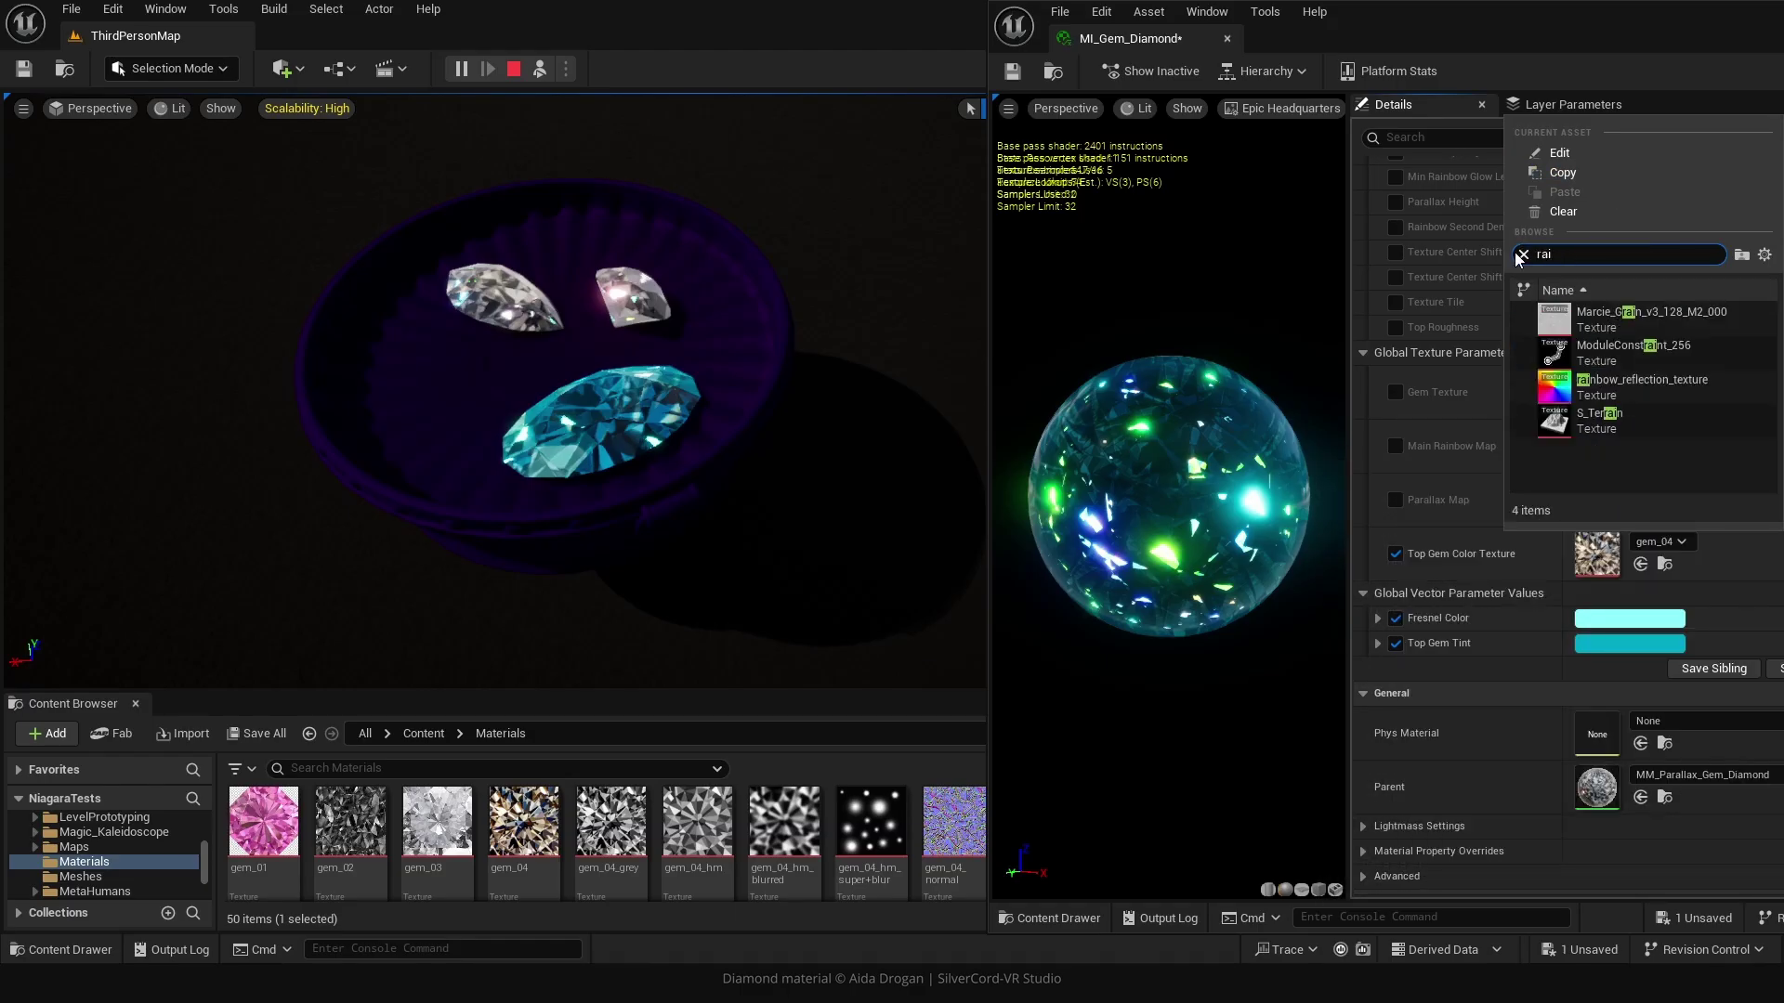
left_click(1635, 387)
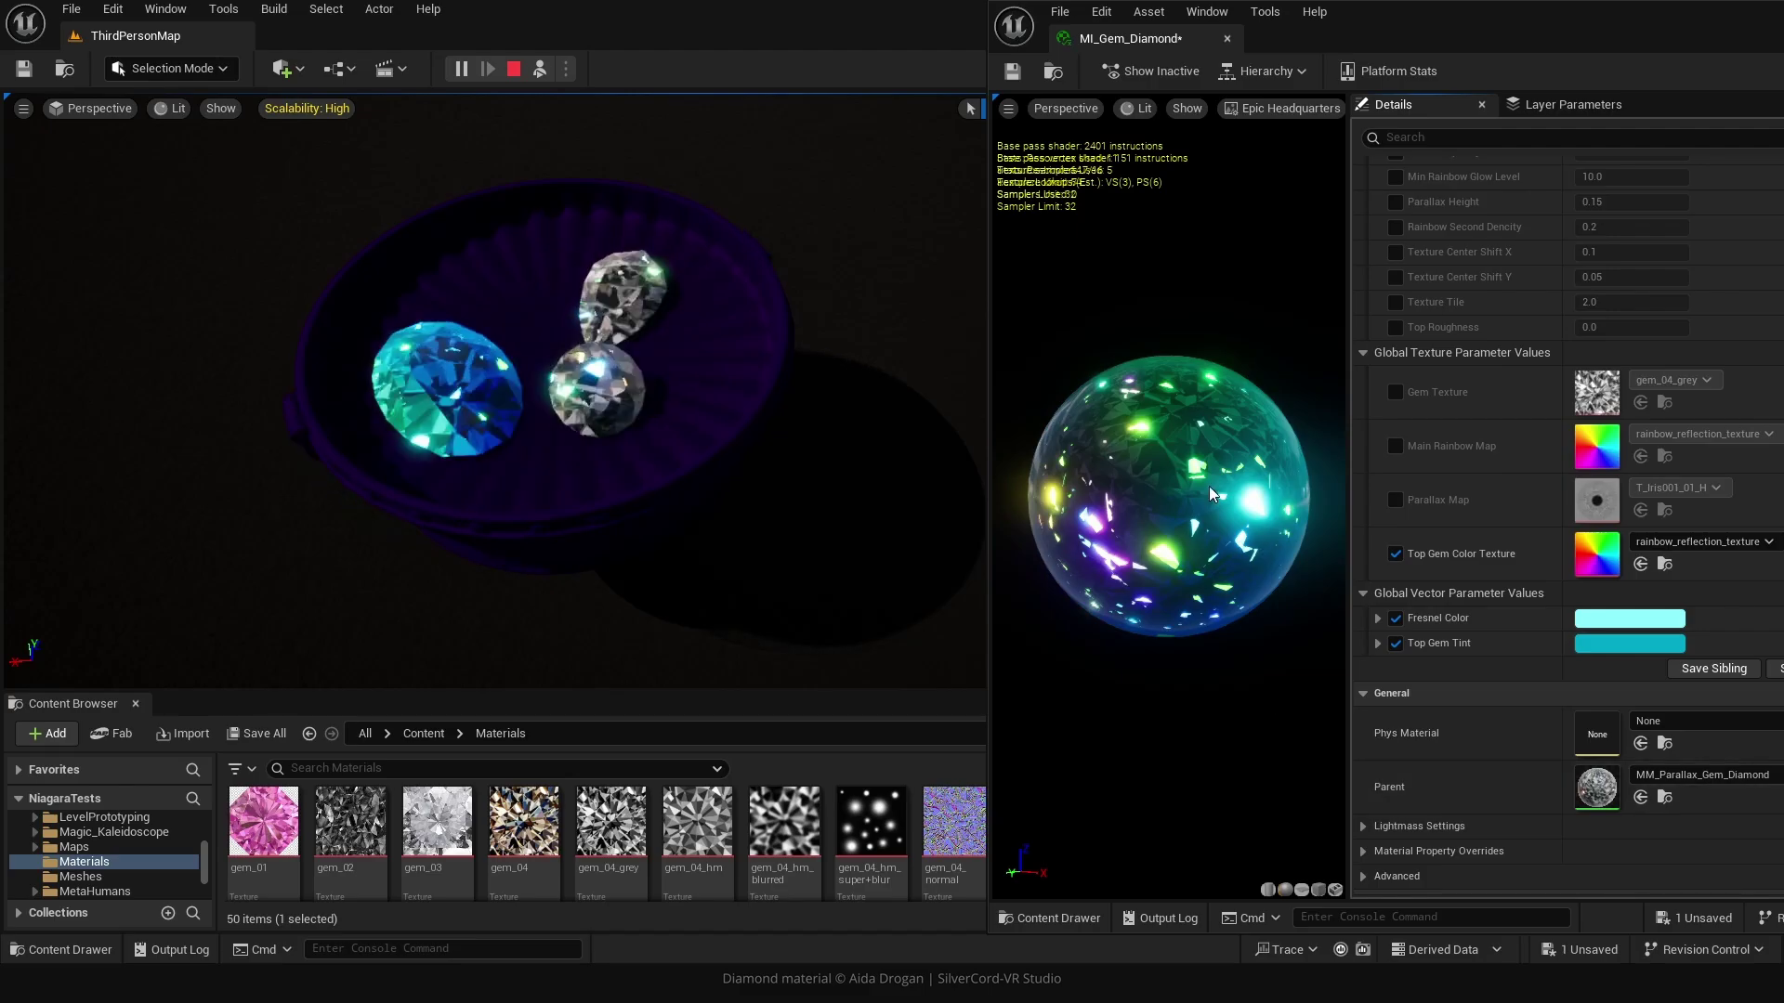
mouse_move(1214, 491)
left_mouse_down()
mouse_move(1264, 520)
mouse_move(1208, 501)
left_mouse_up()
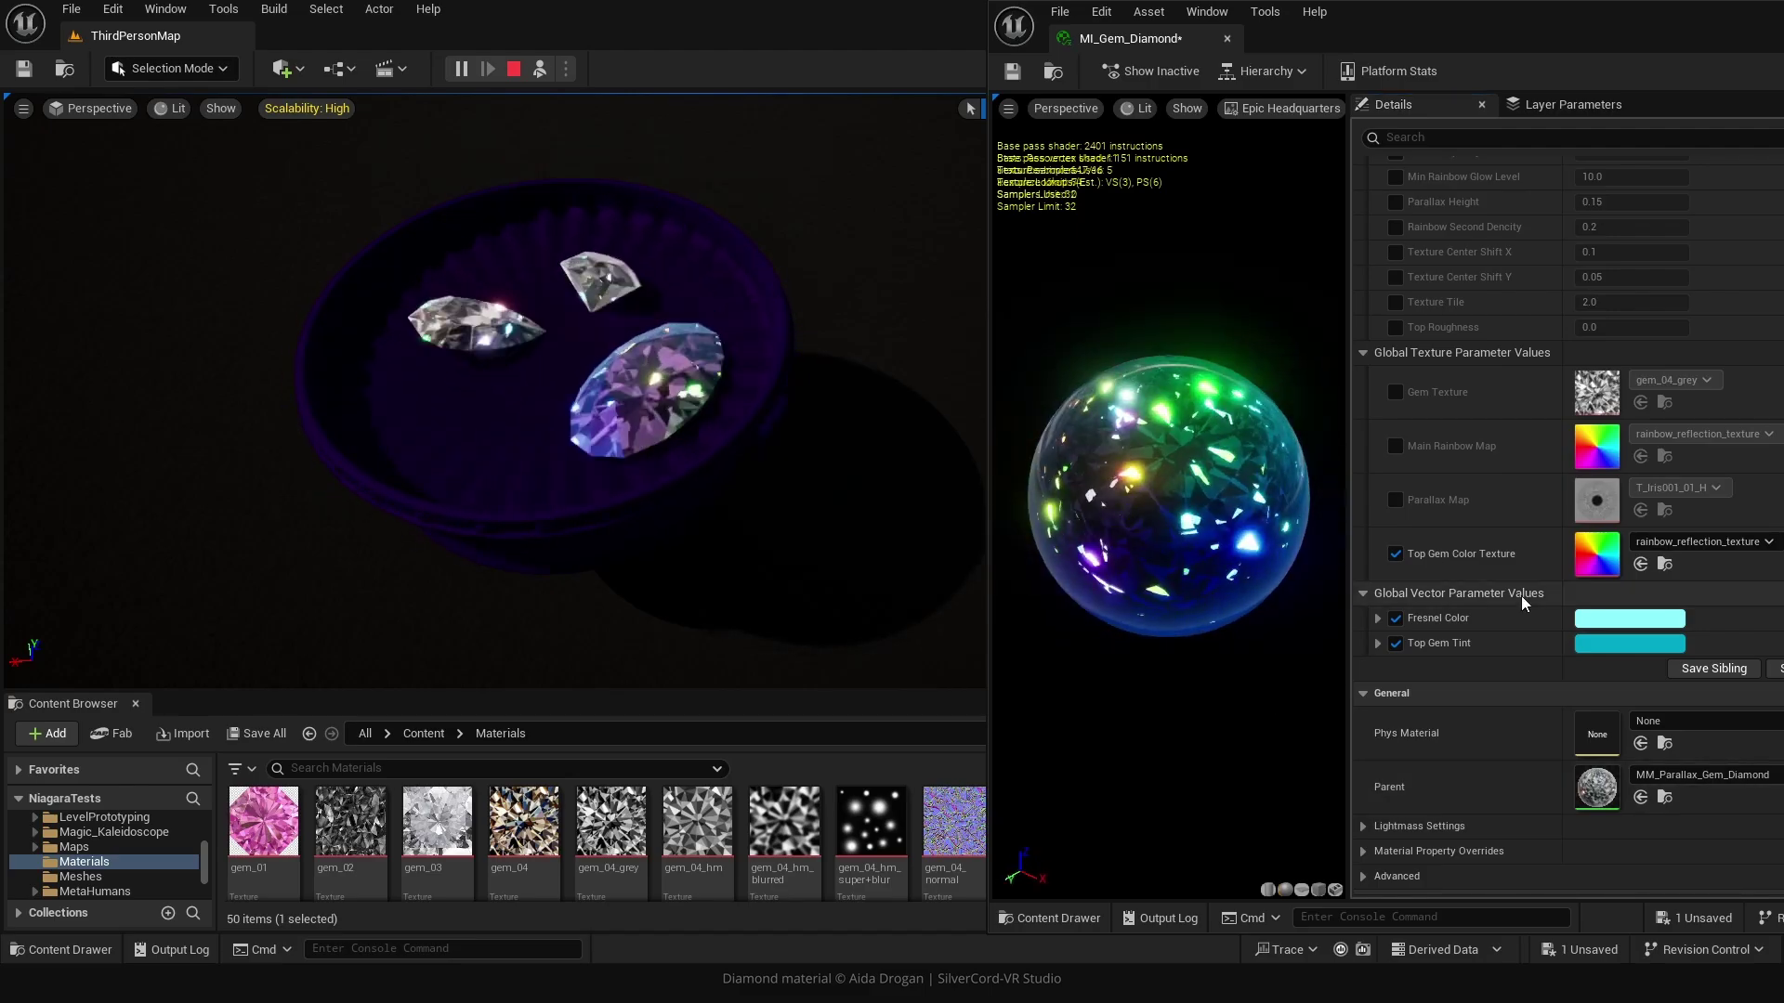
left_click(1668, 539)
type("gem")
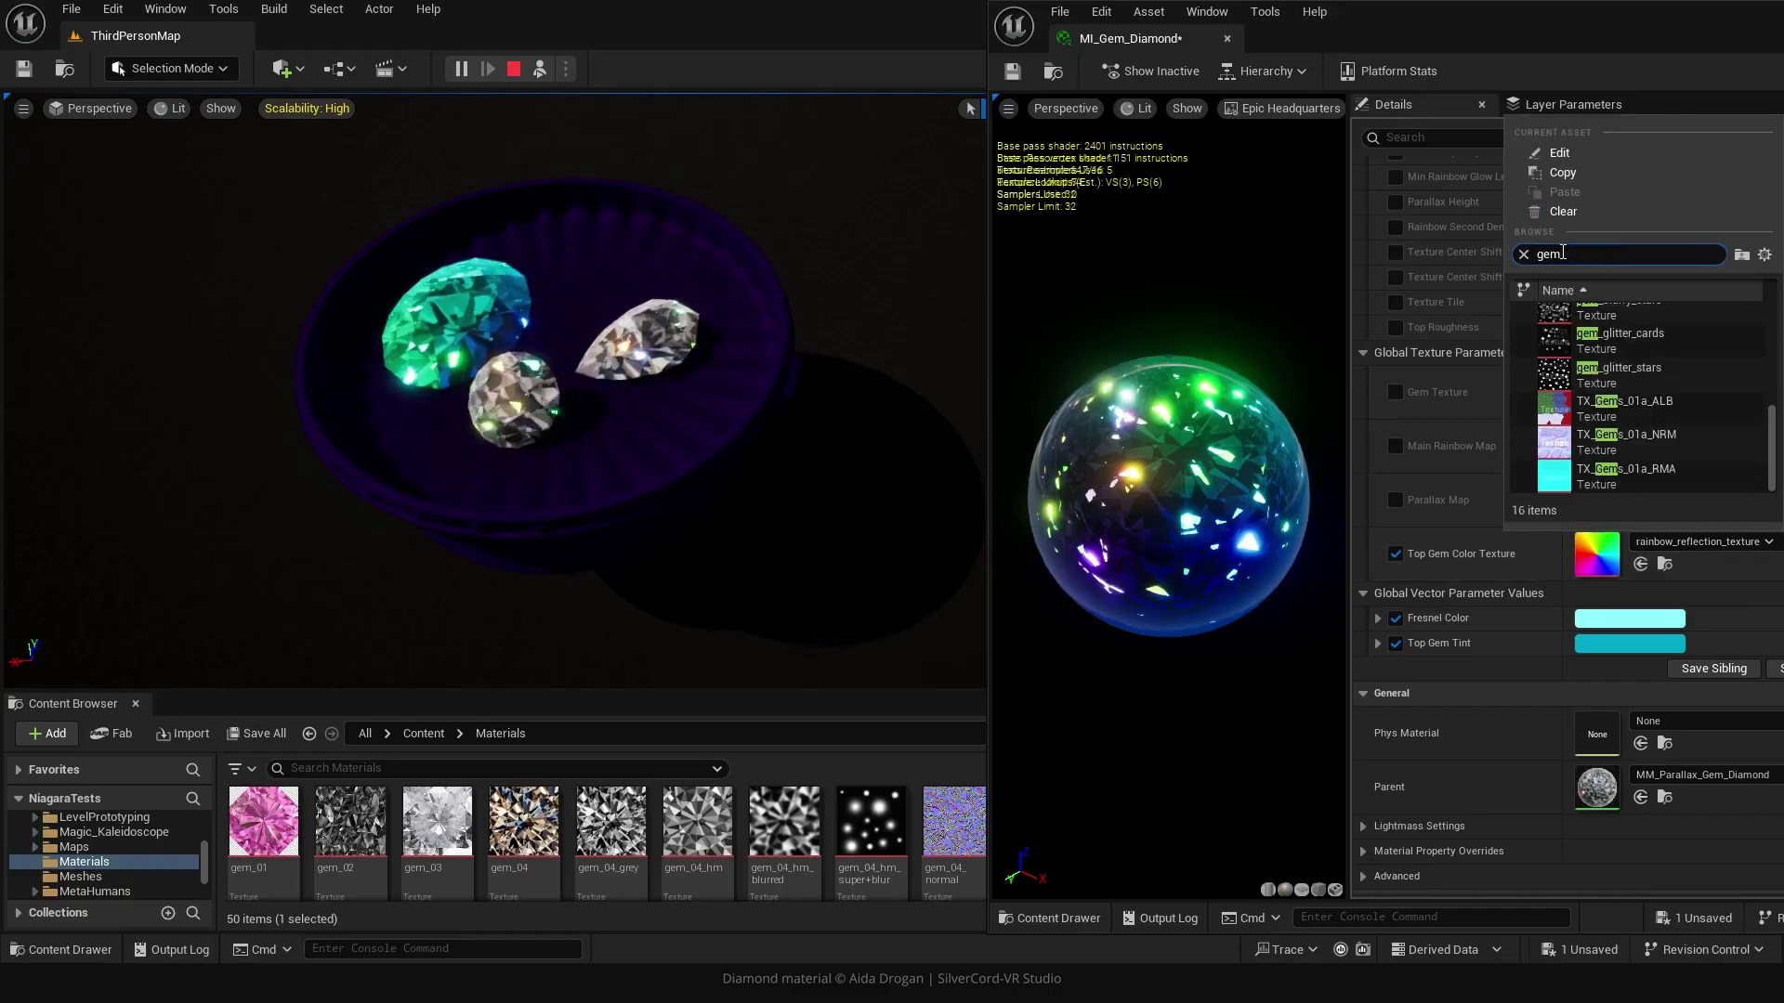
scroll(1674, 360, "up", 5)
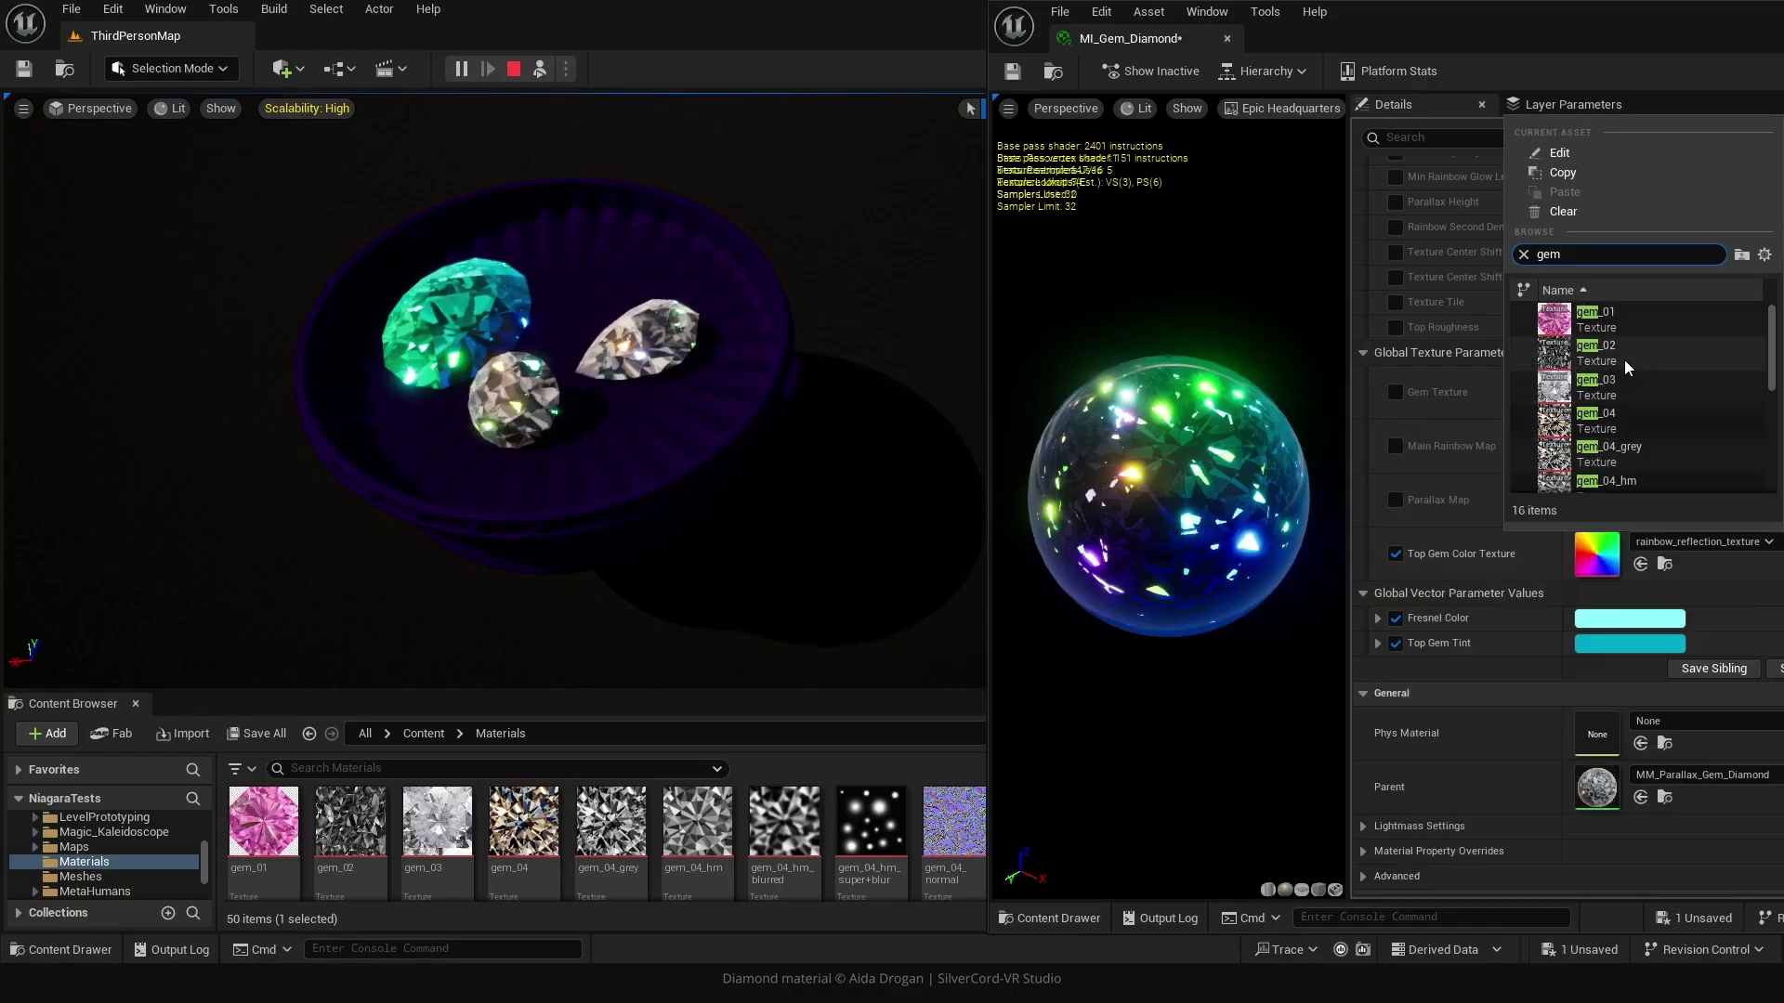
left_click(1629, 454)
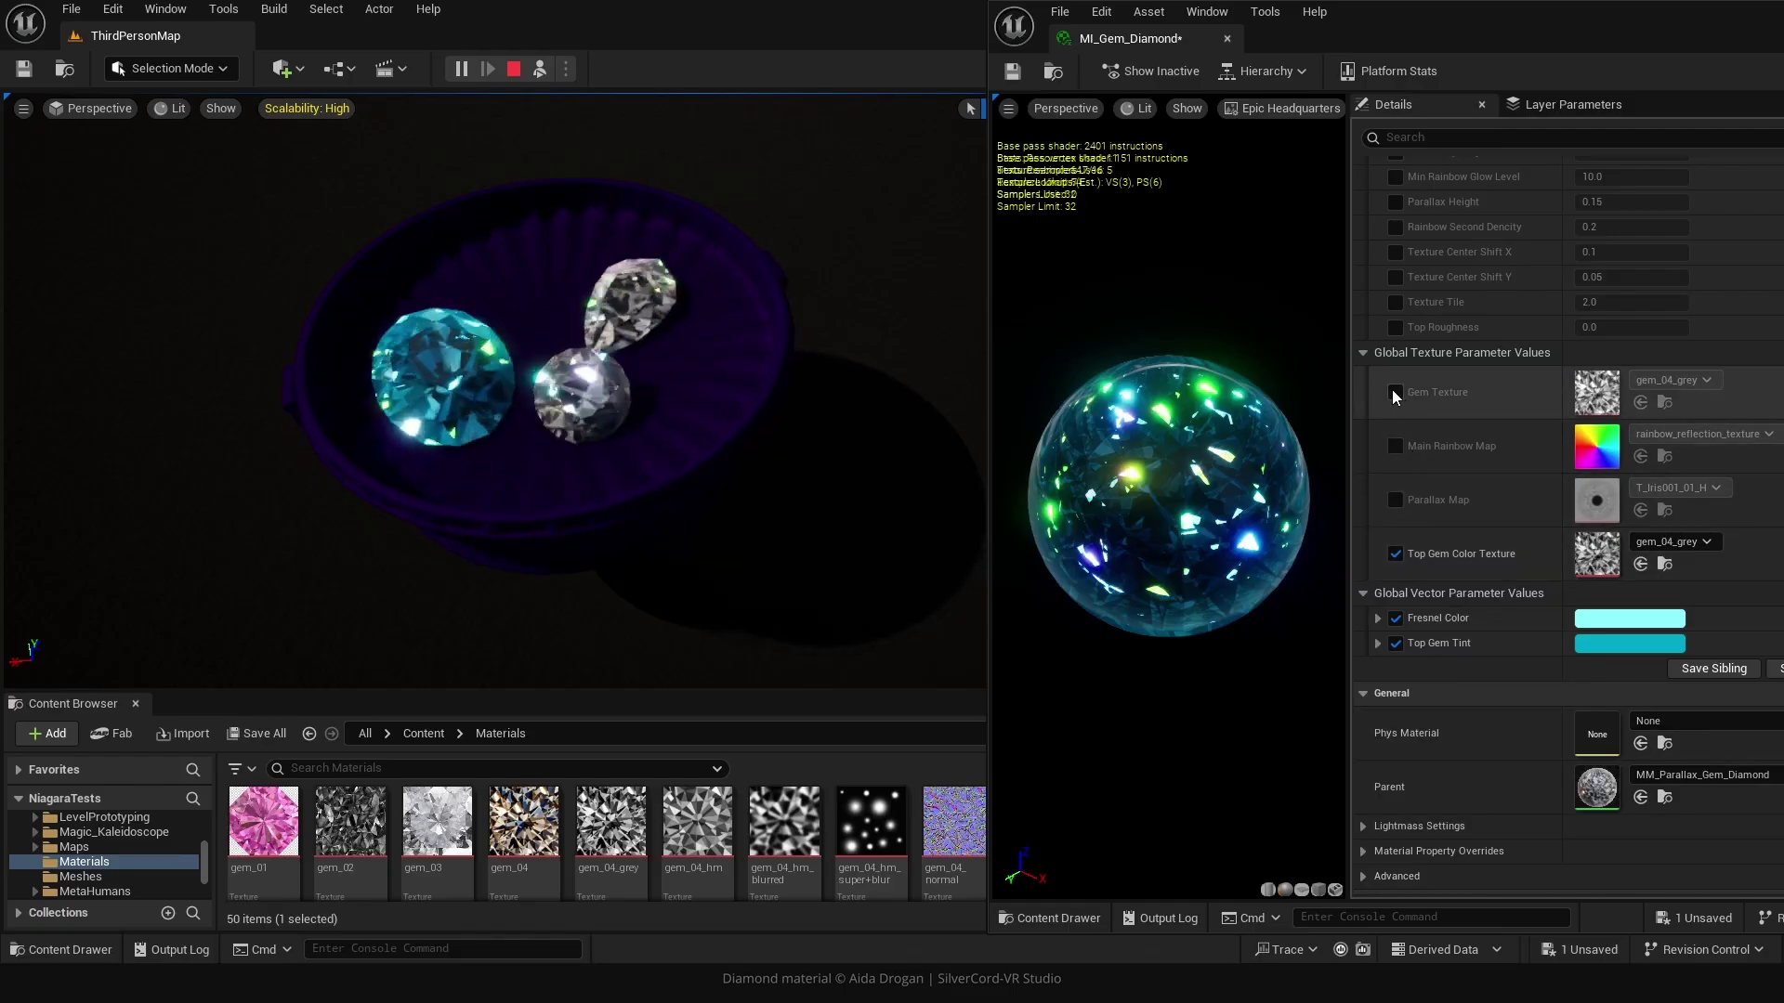
Override Max Glitter Hue to 1.0 and Min Glitter Hue to 0.3, then enable Gem Glitter Map.
scroll(1470, 493, "up", 10)
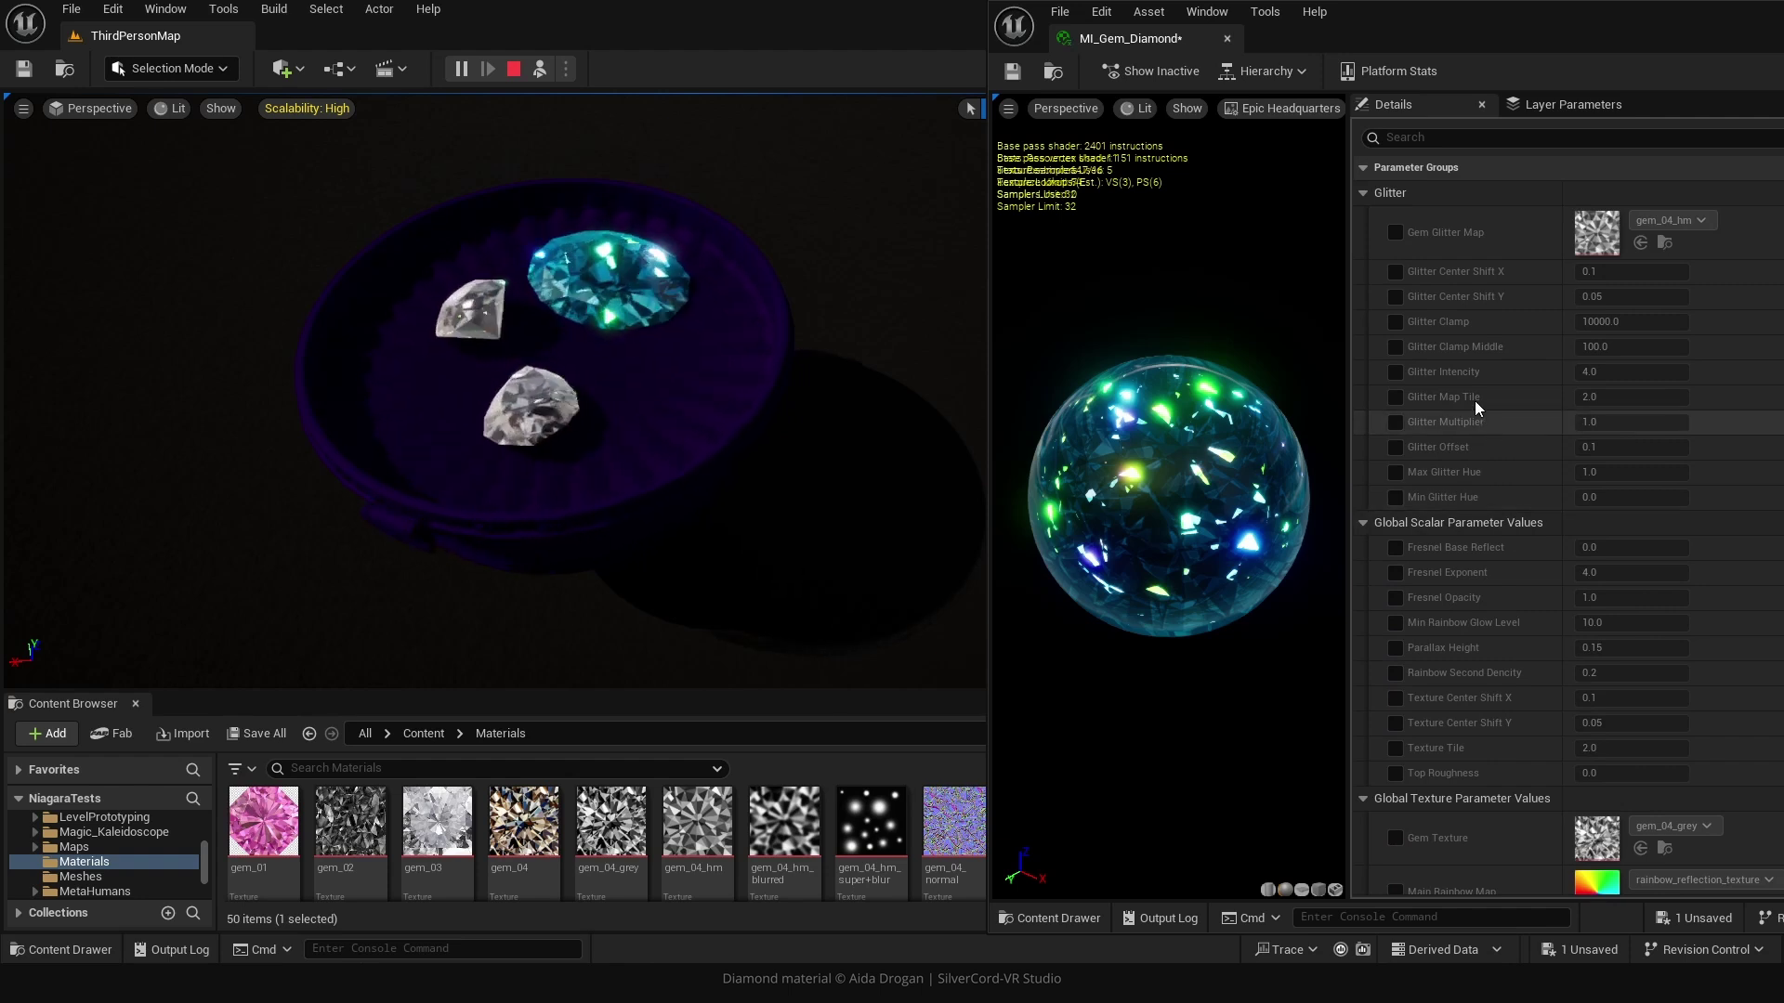
left_click(1393, 272)
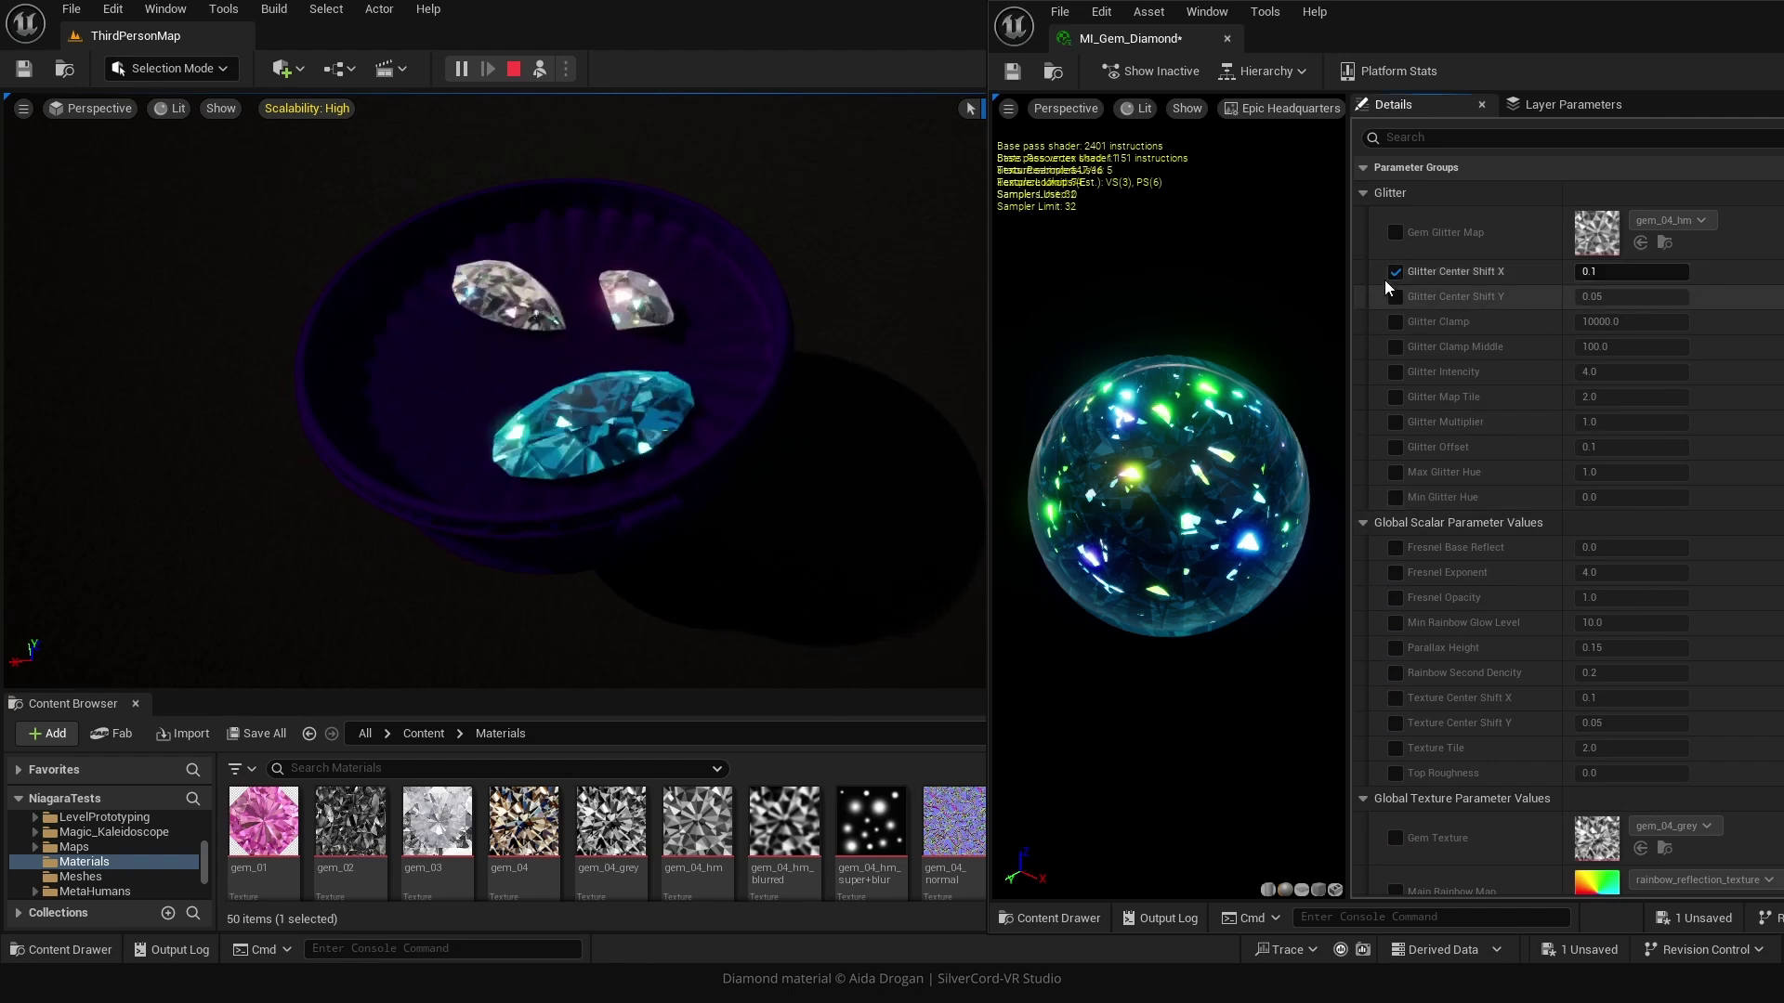
left_click(1394, 273)
left_click(1394, 472)
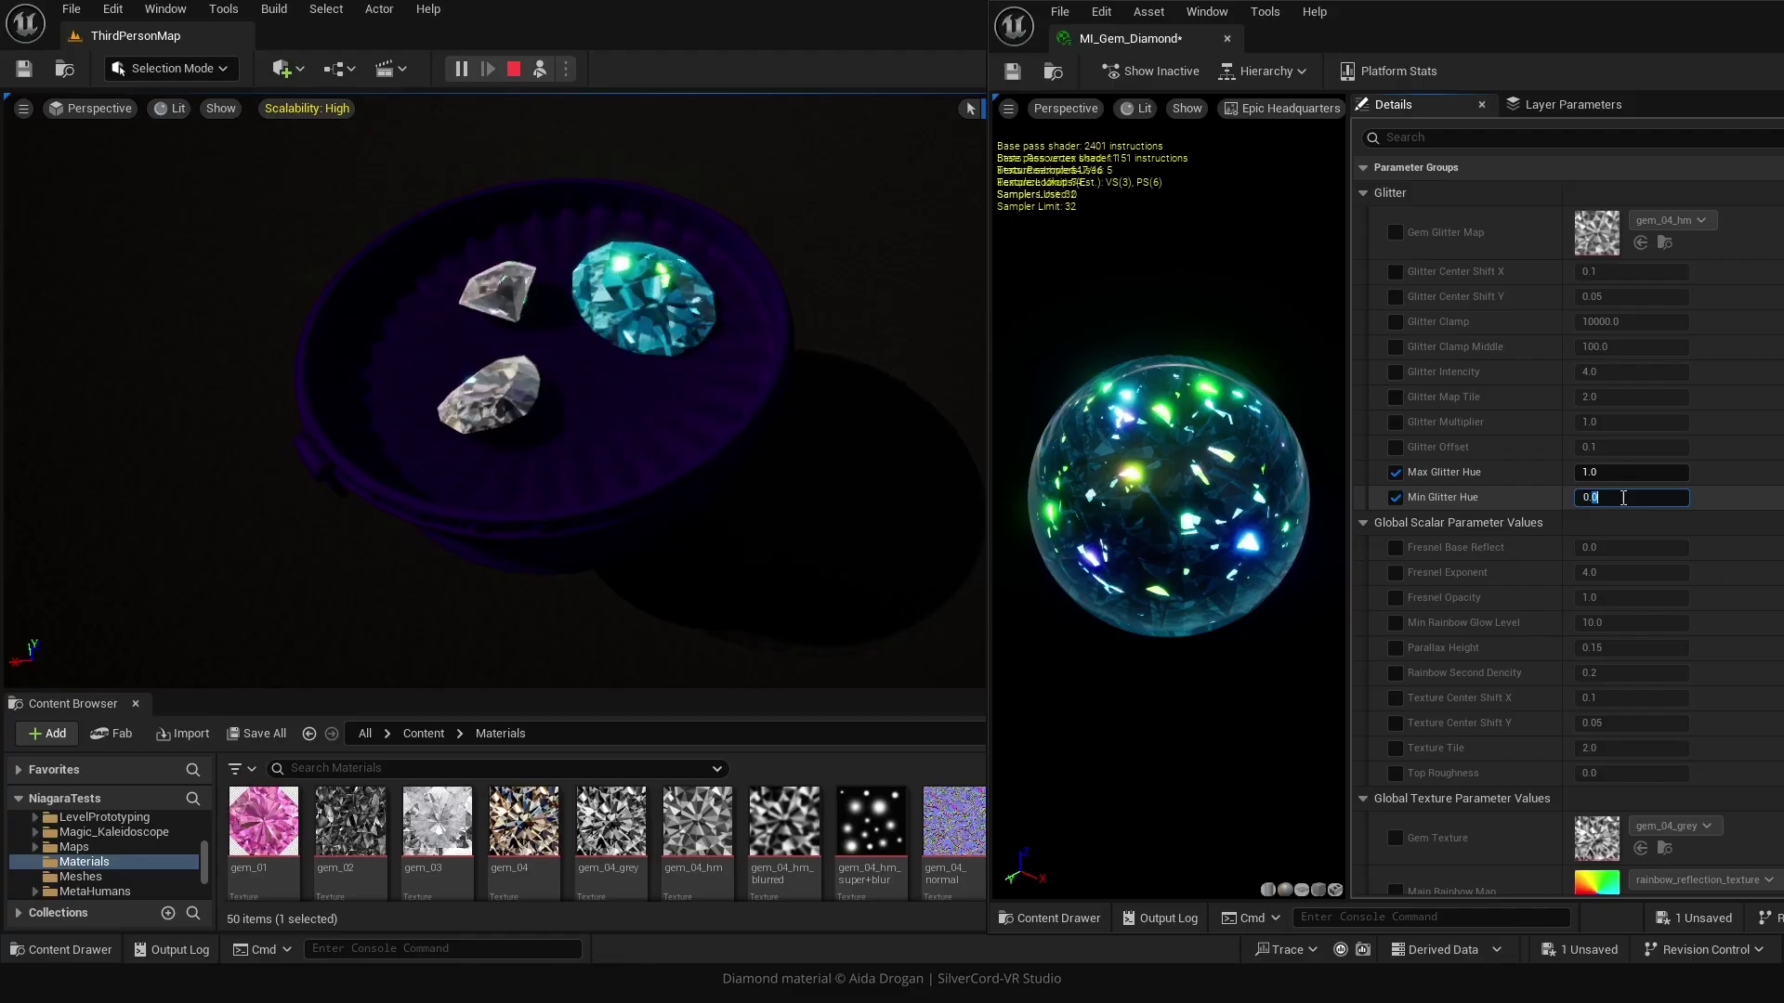
type("0.8")
key("Return")
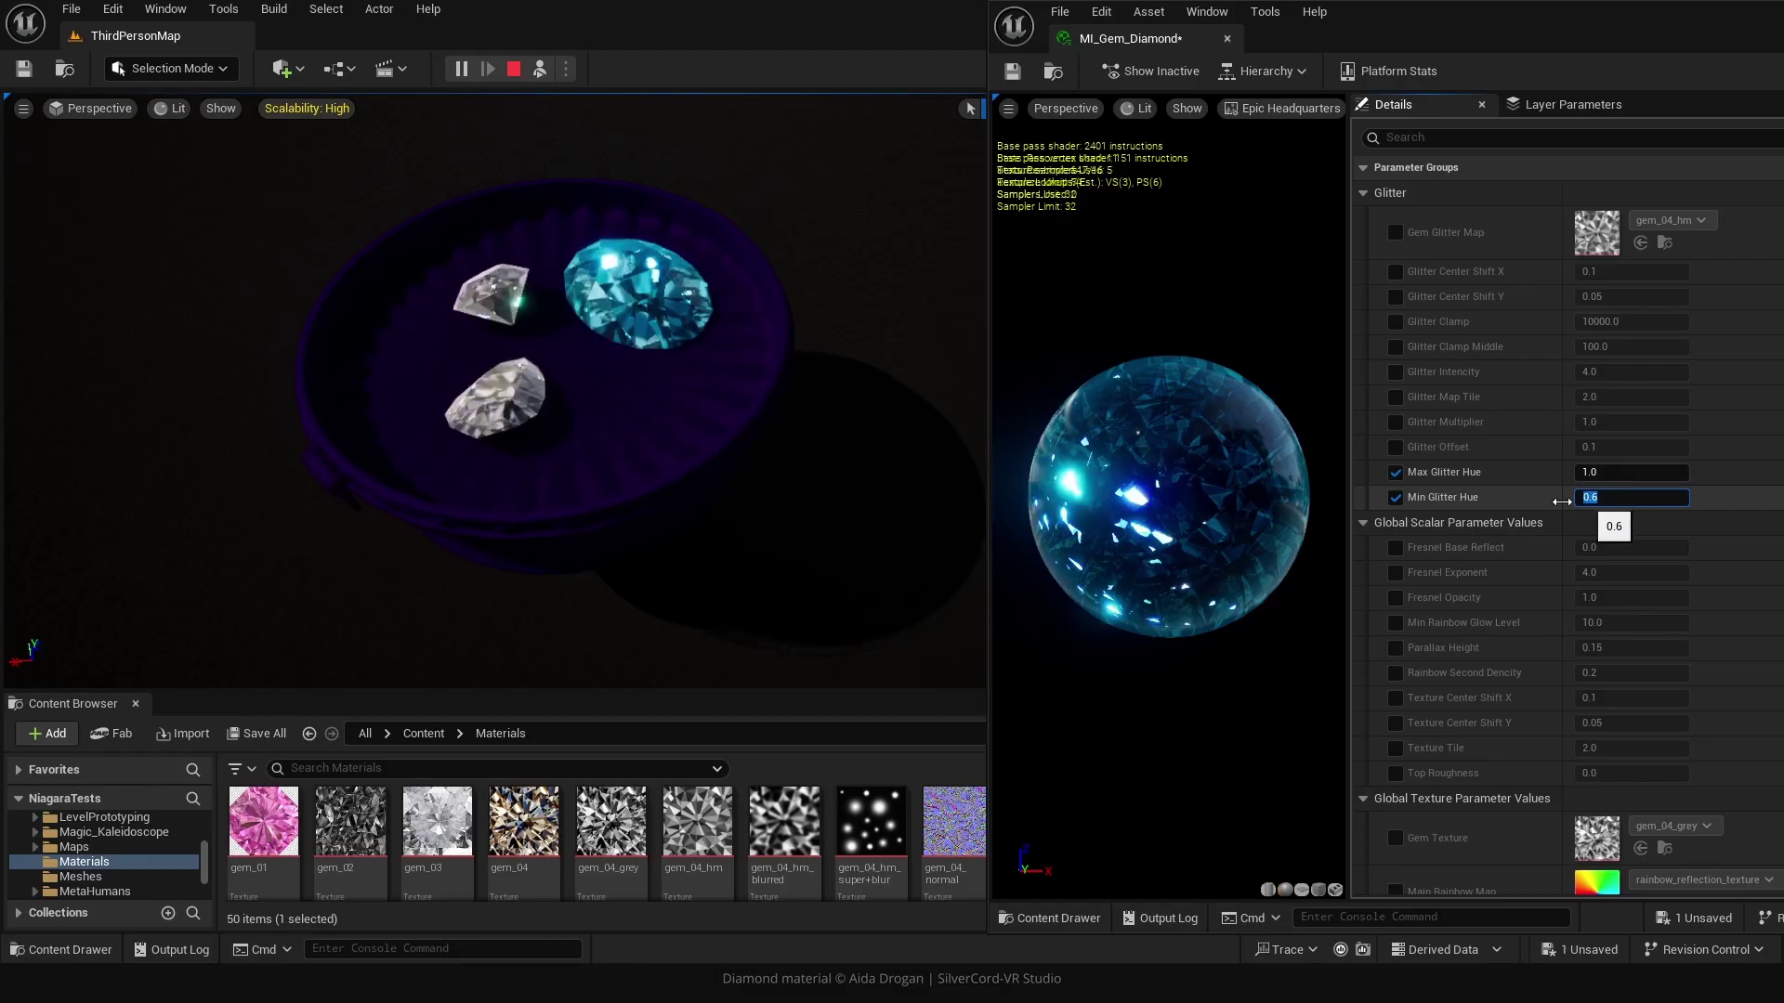
key("Return")
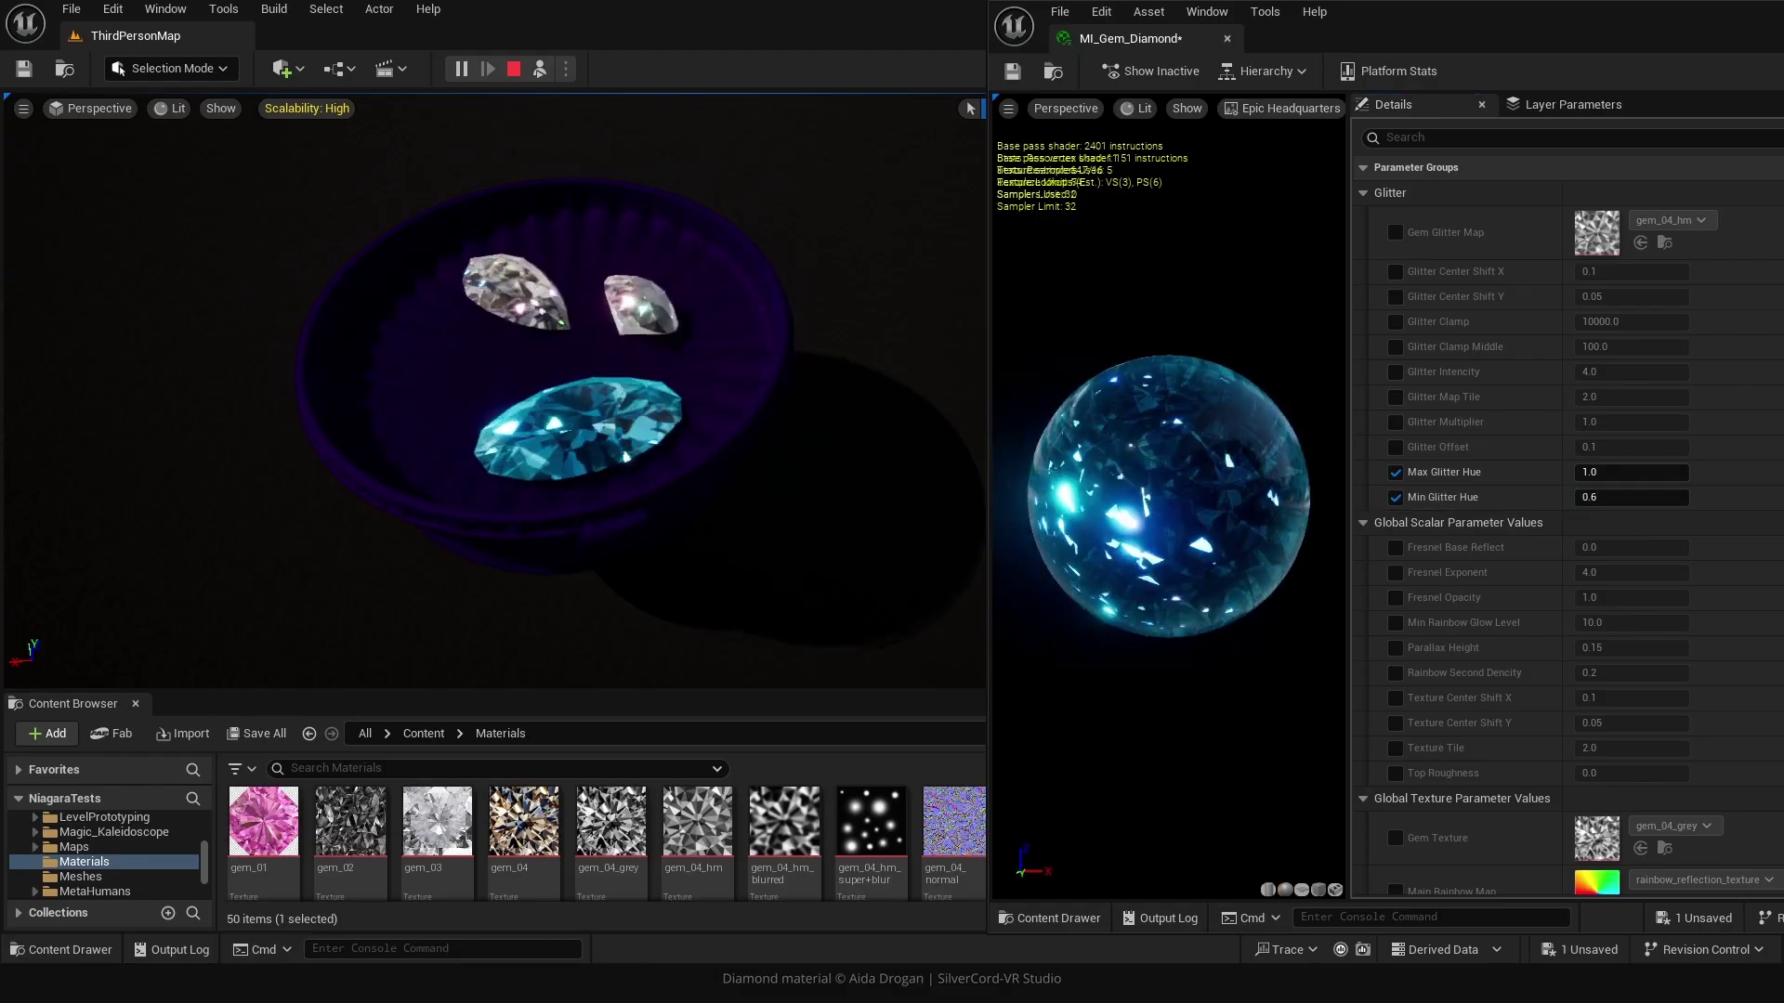
type("5")
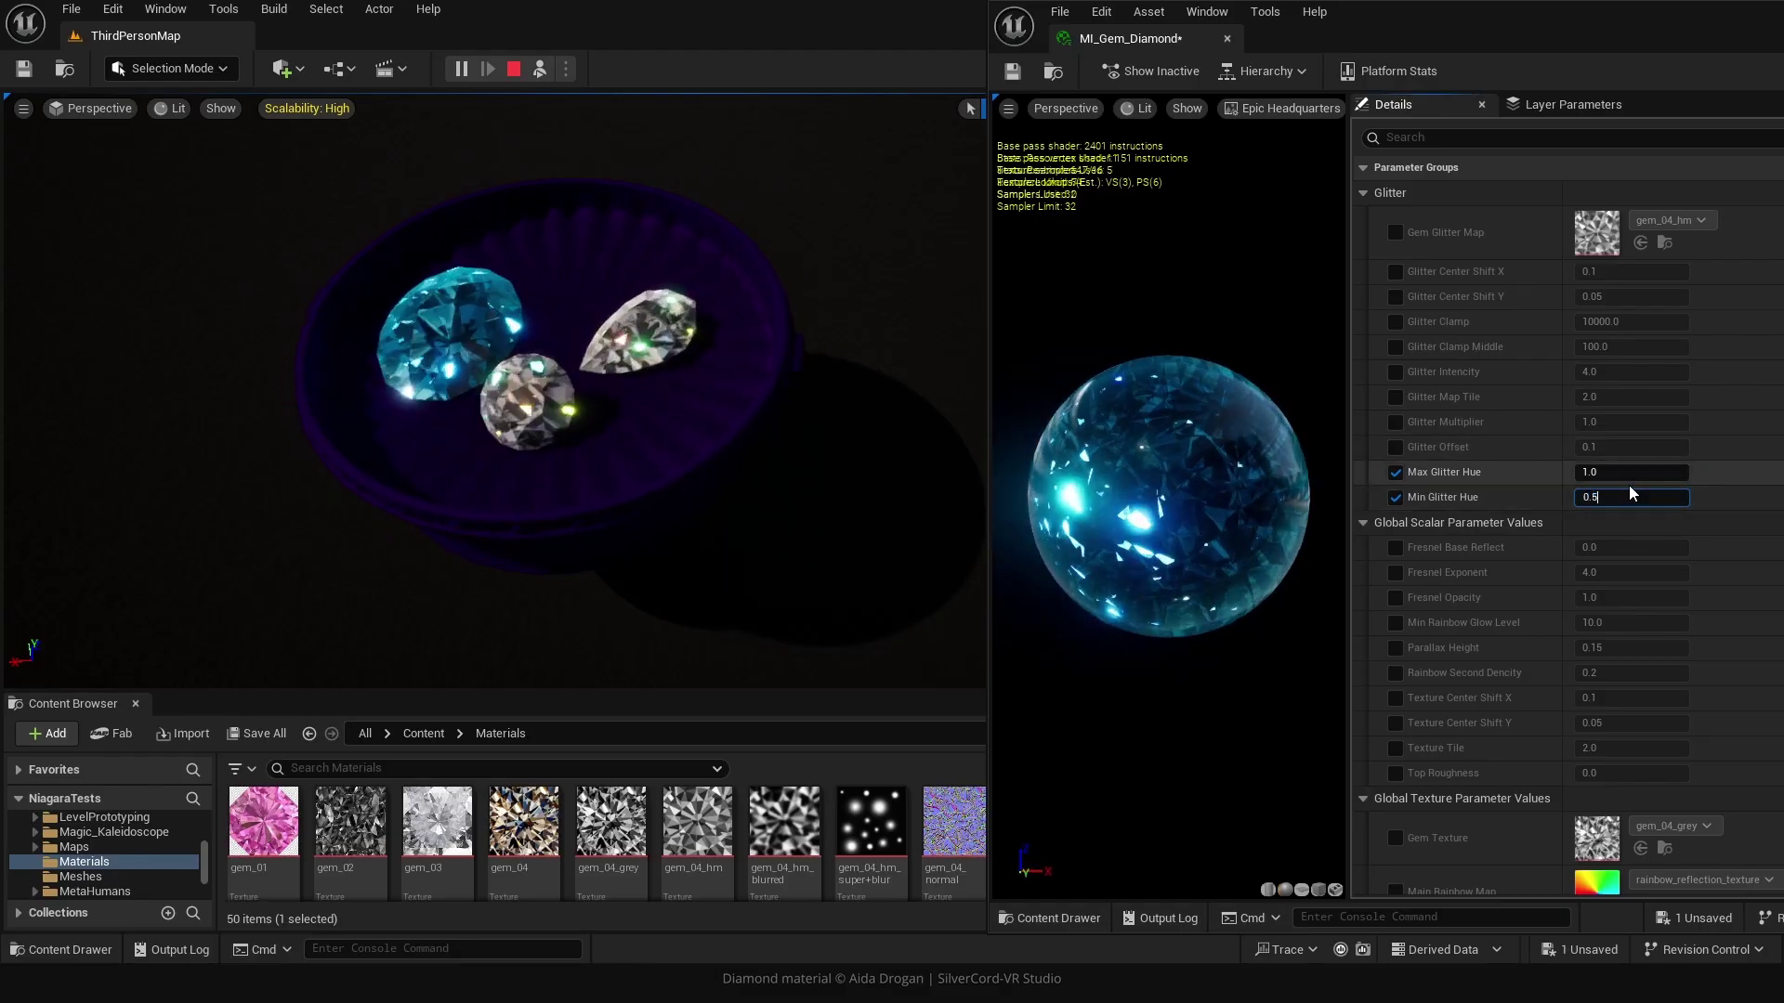
key("Return")
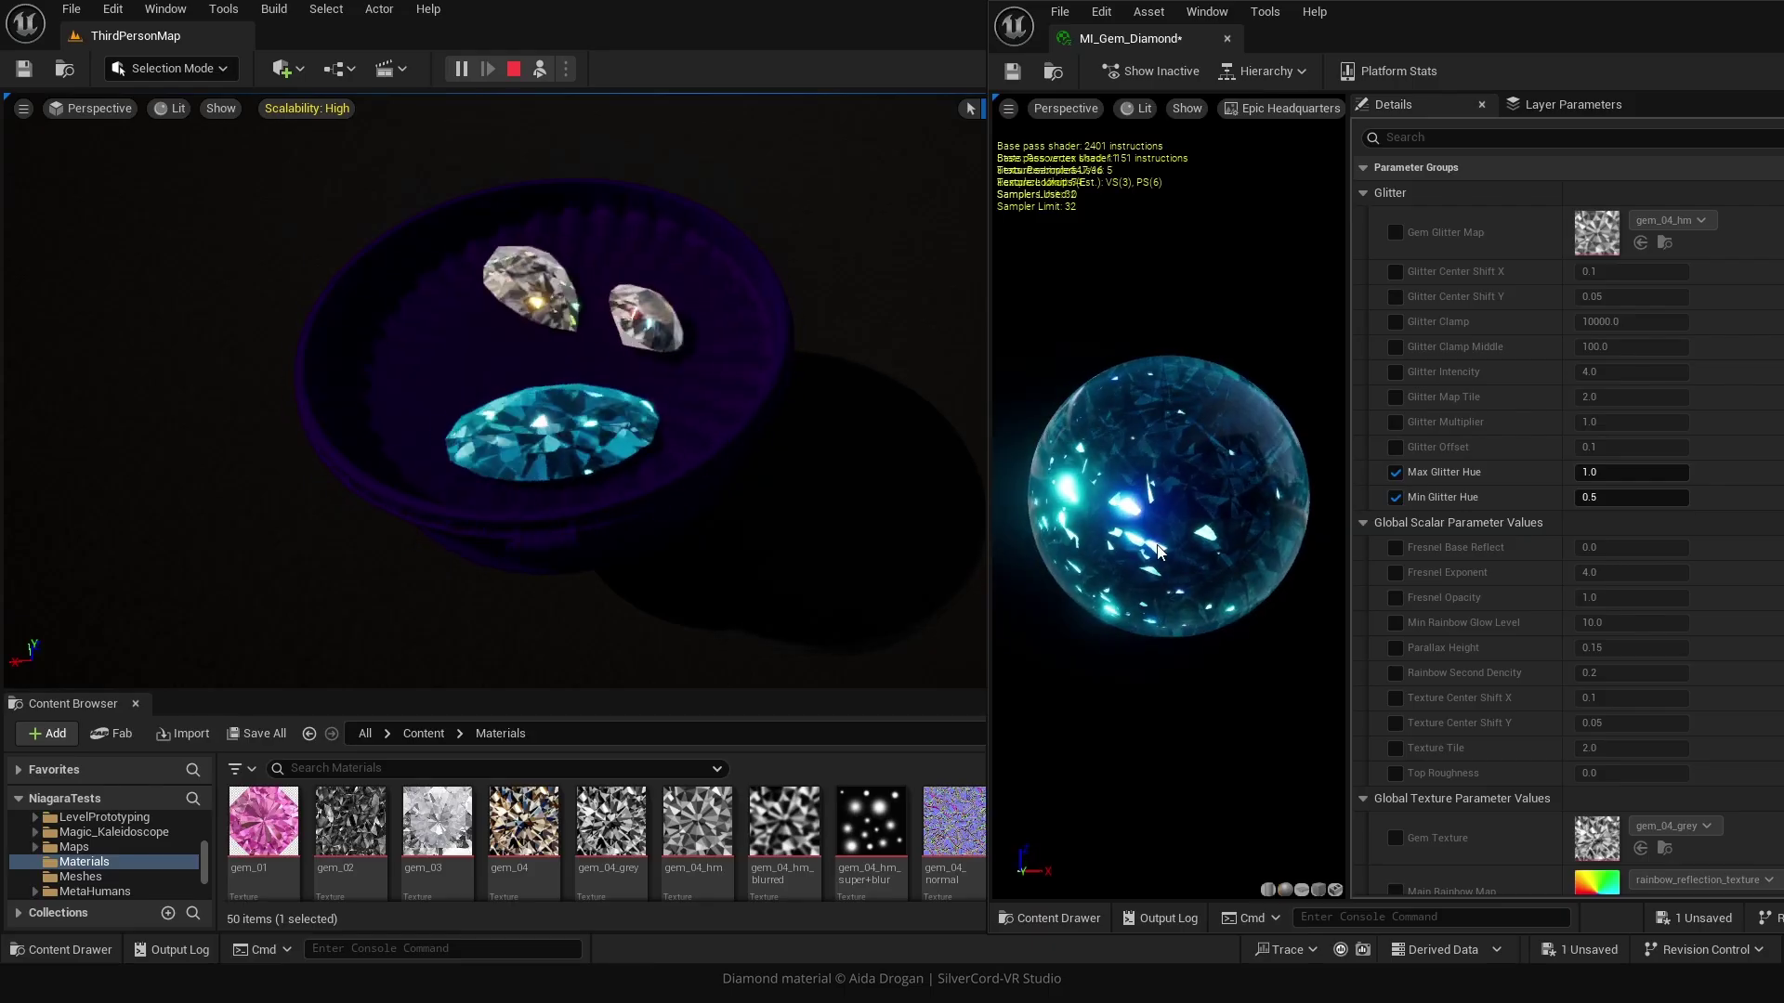
left_click(1595, 499)
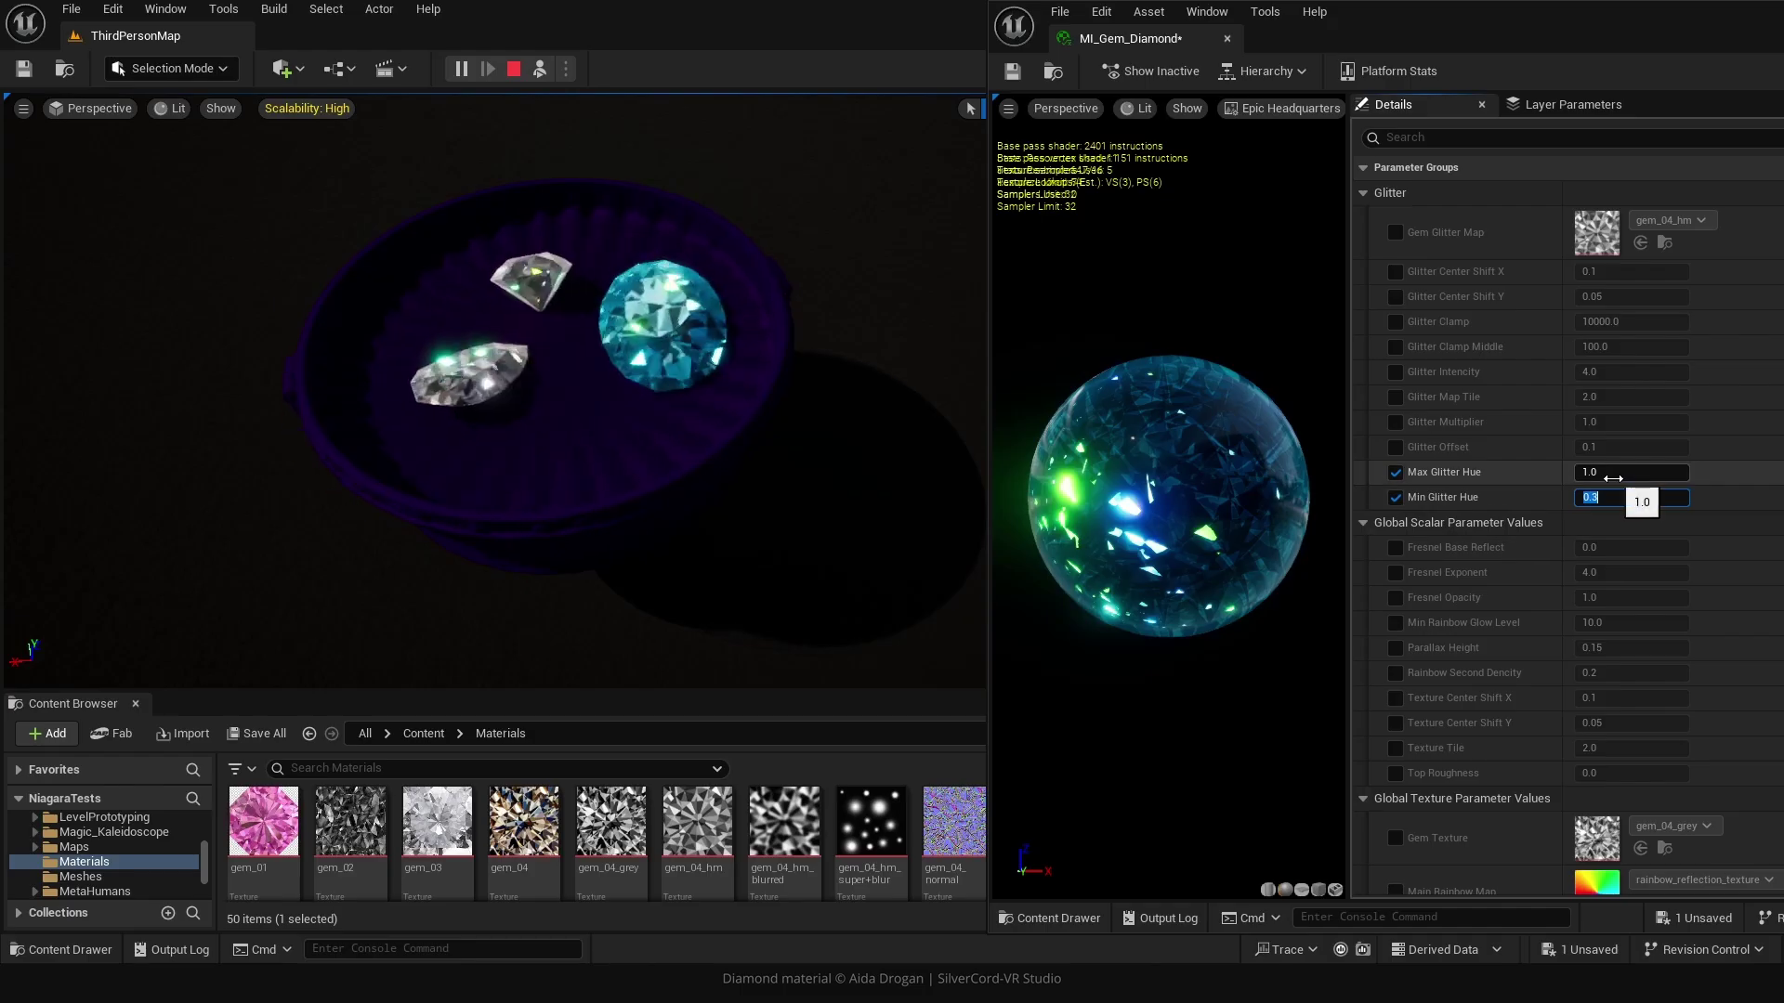
left_click(1395, 233)
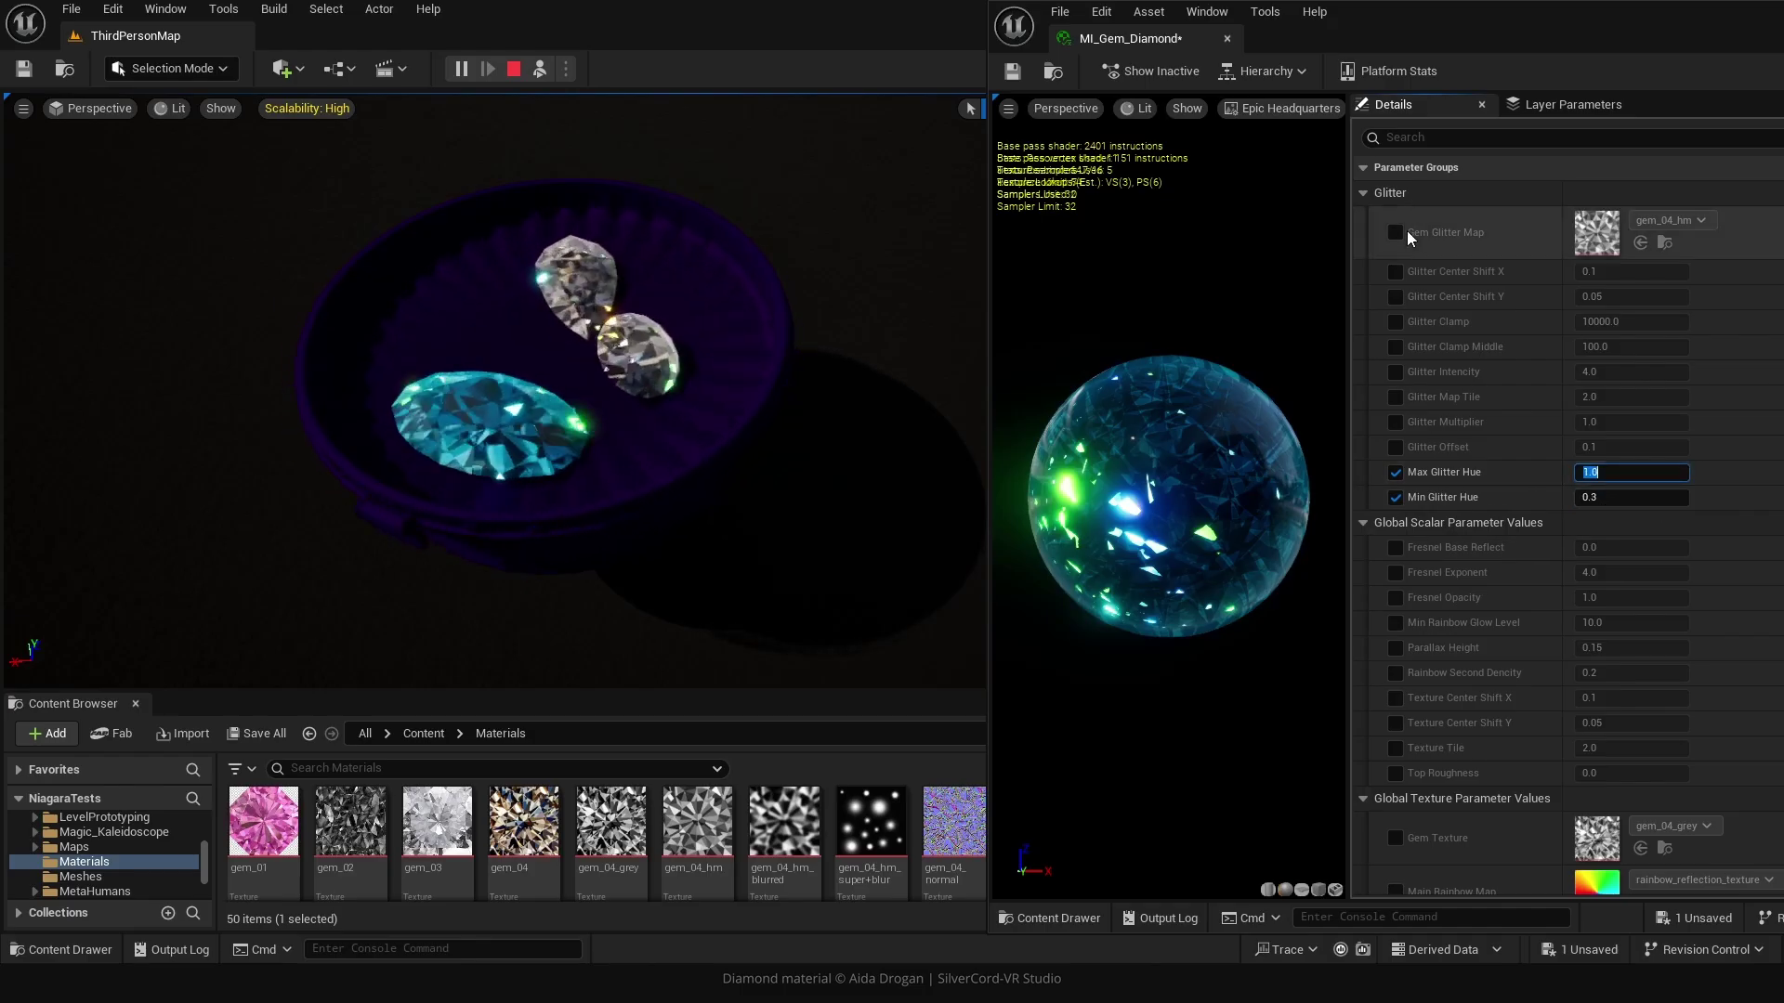
Assign gem_glitter_stars as the glitter map and set Glitter Map Tile to 5.0.
left_click(1667, 221)
type("star")
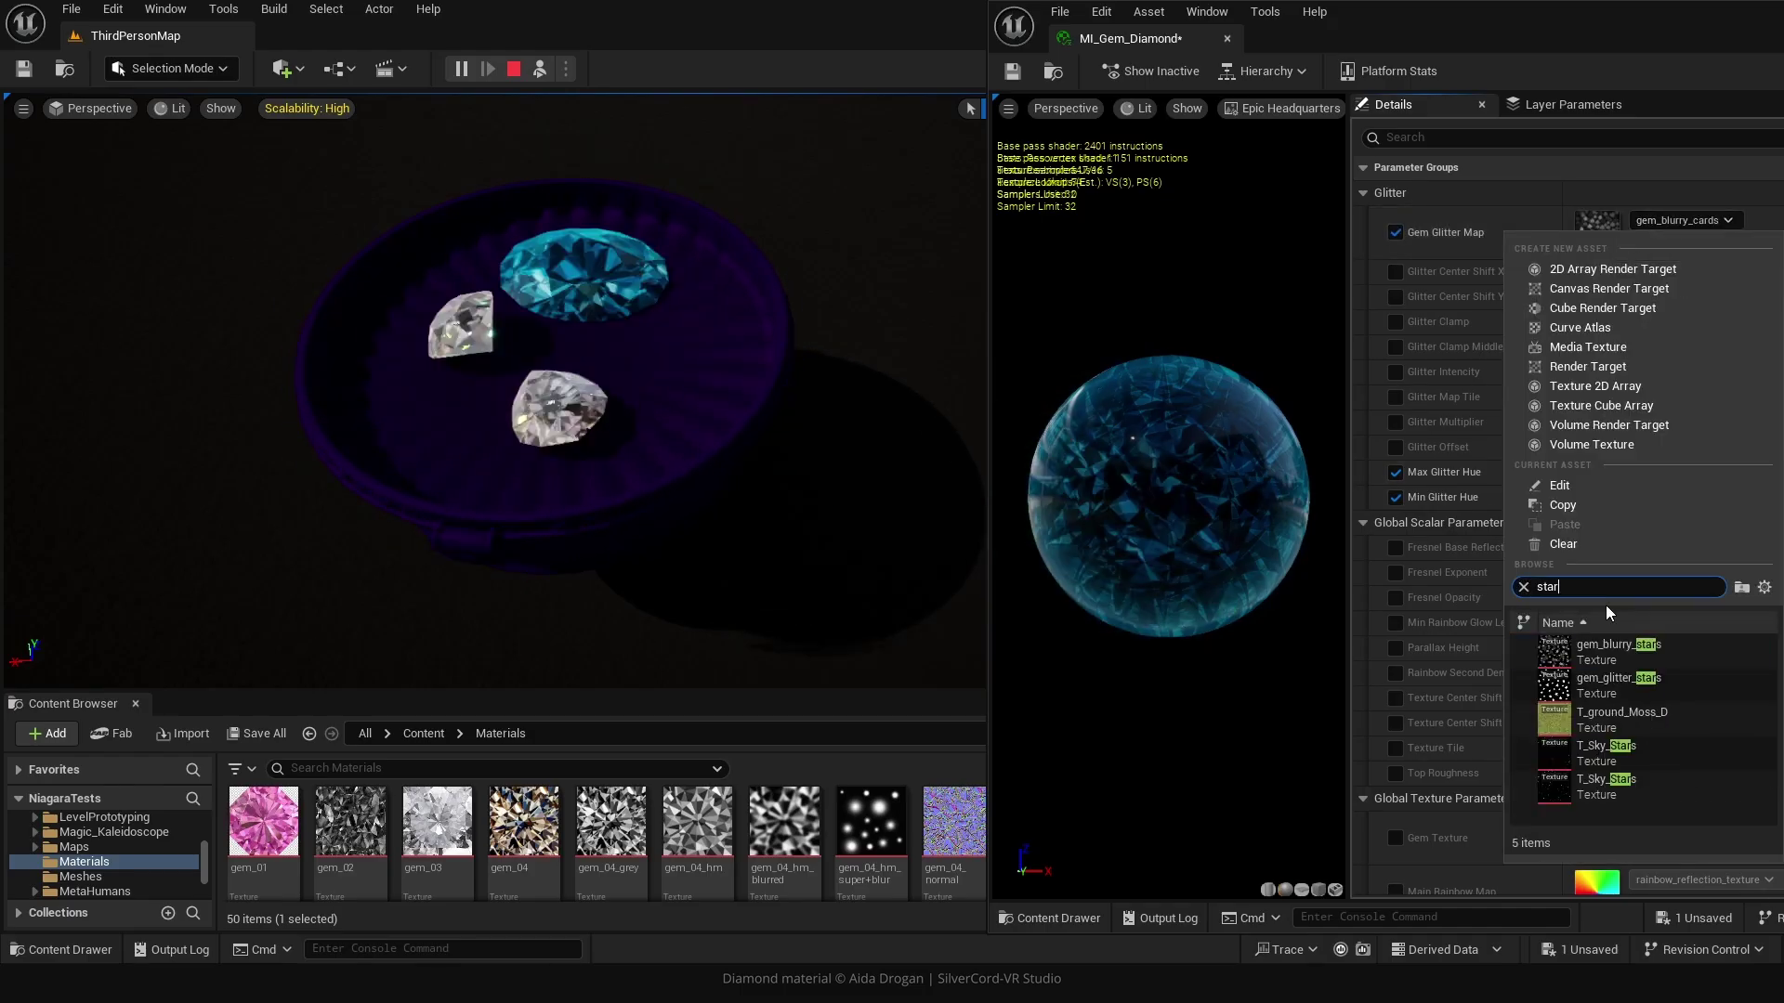
left_click(1617, 685)
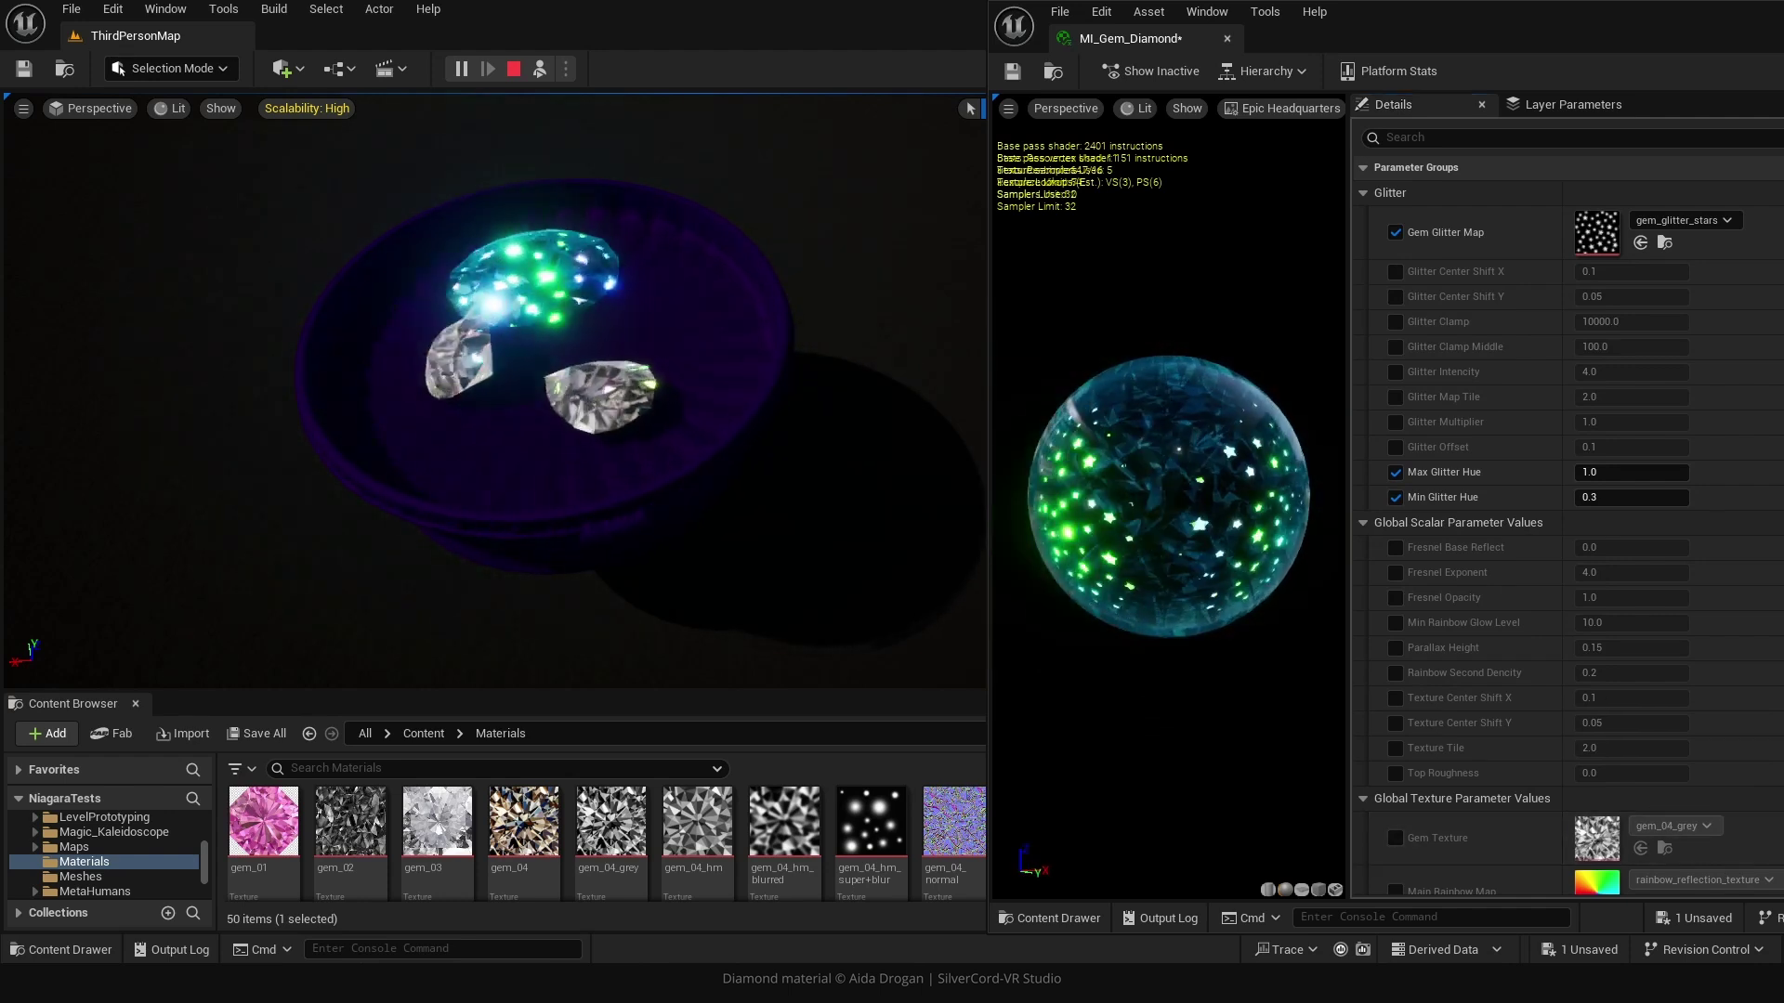
left_click(1395, 397)
type("5")
key("Return")
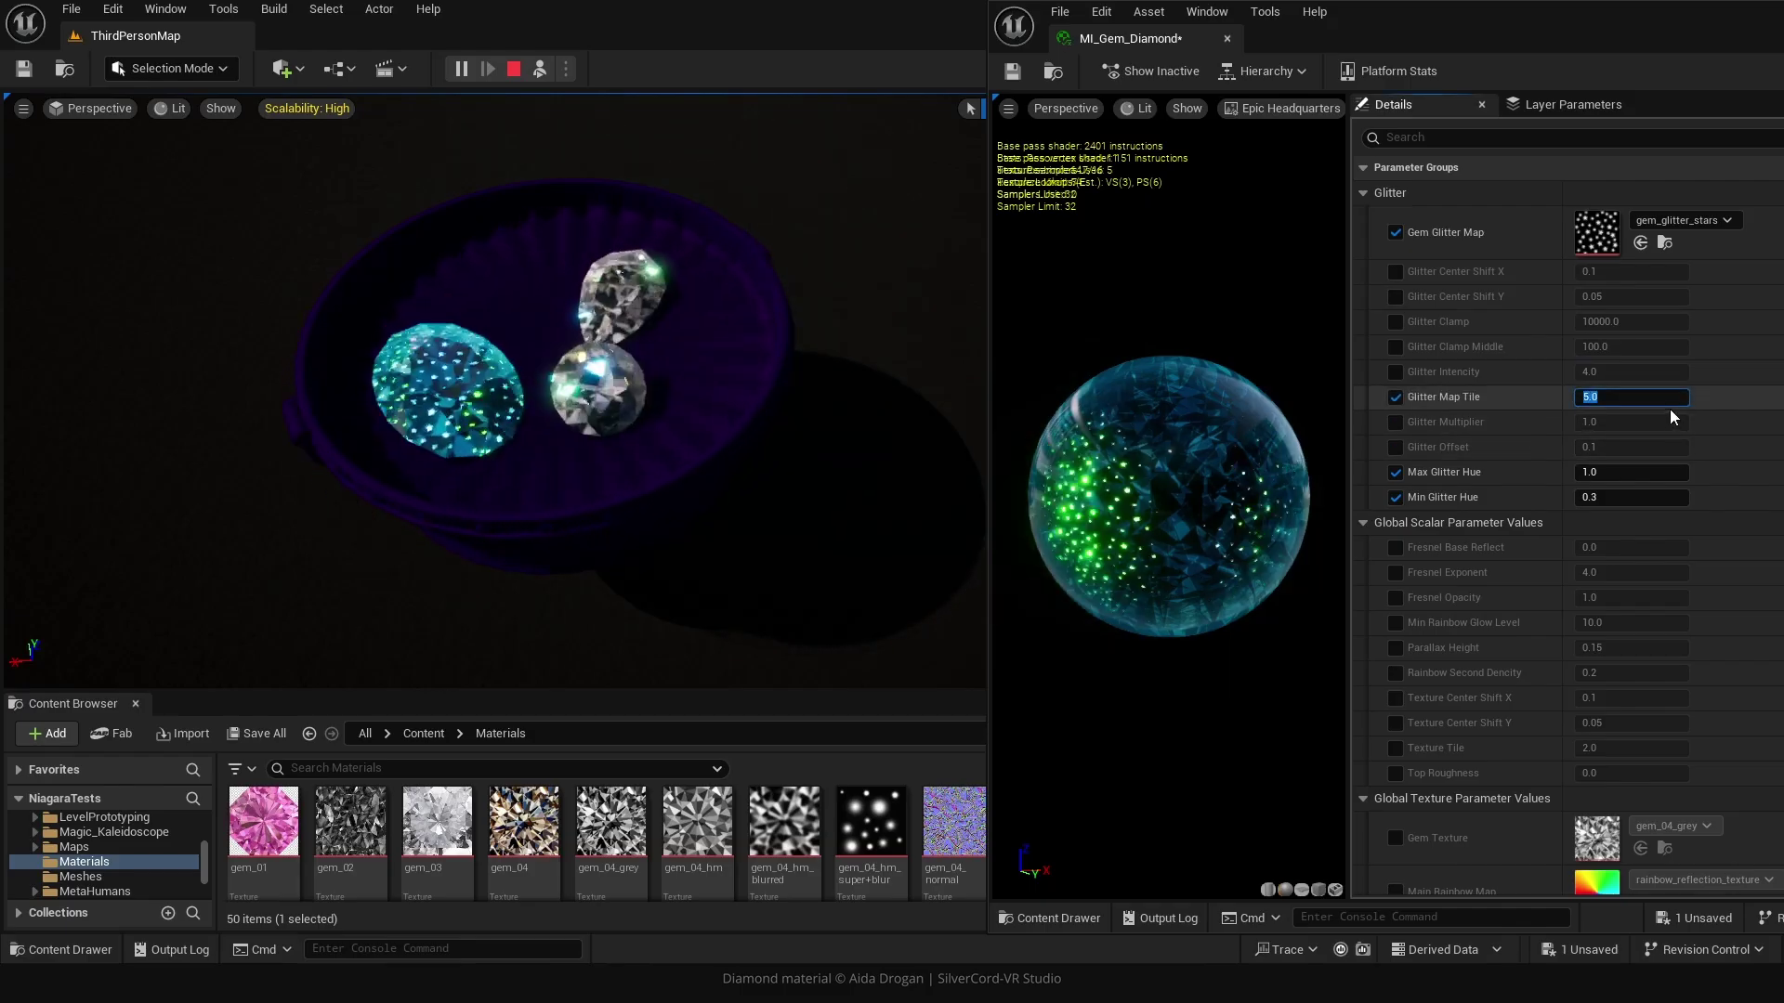
Override Glitter Intencity, trying 2 and 3 before settling on 10.0.
left_click(1396, 372)
type("2")
key("Return")
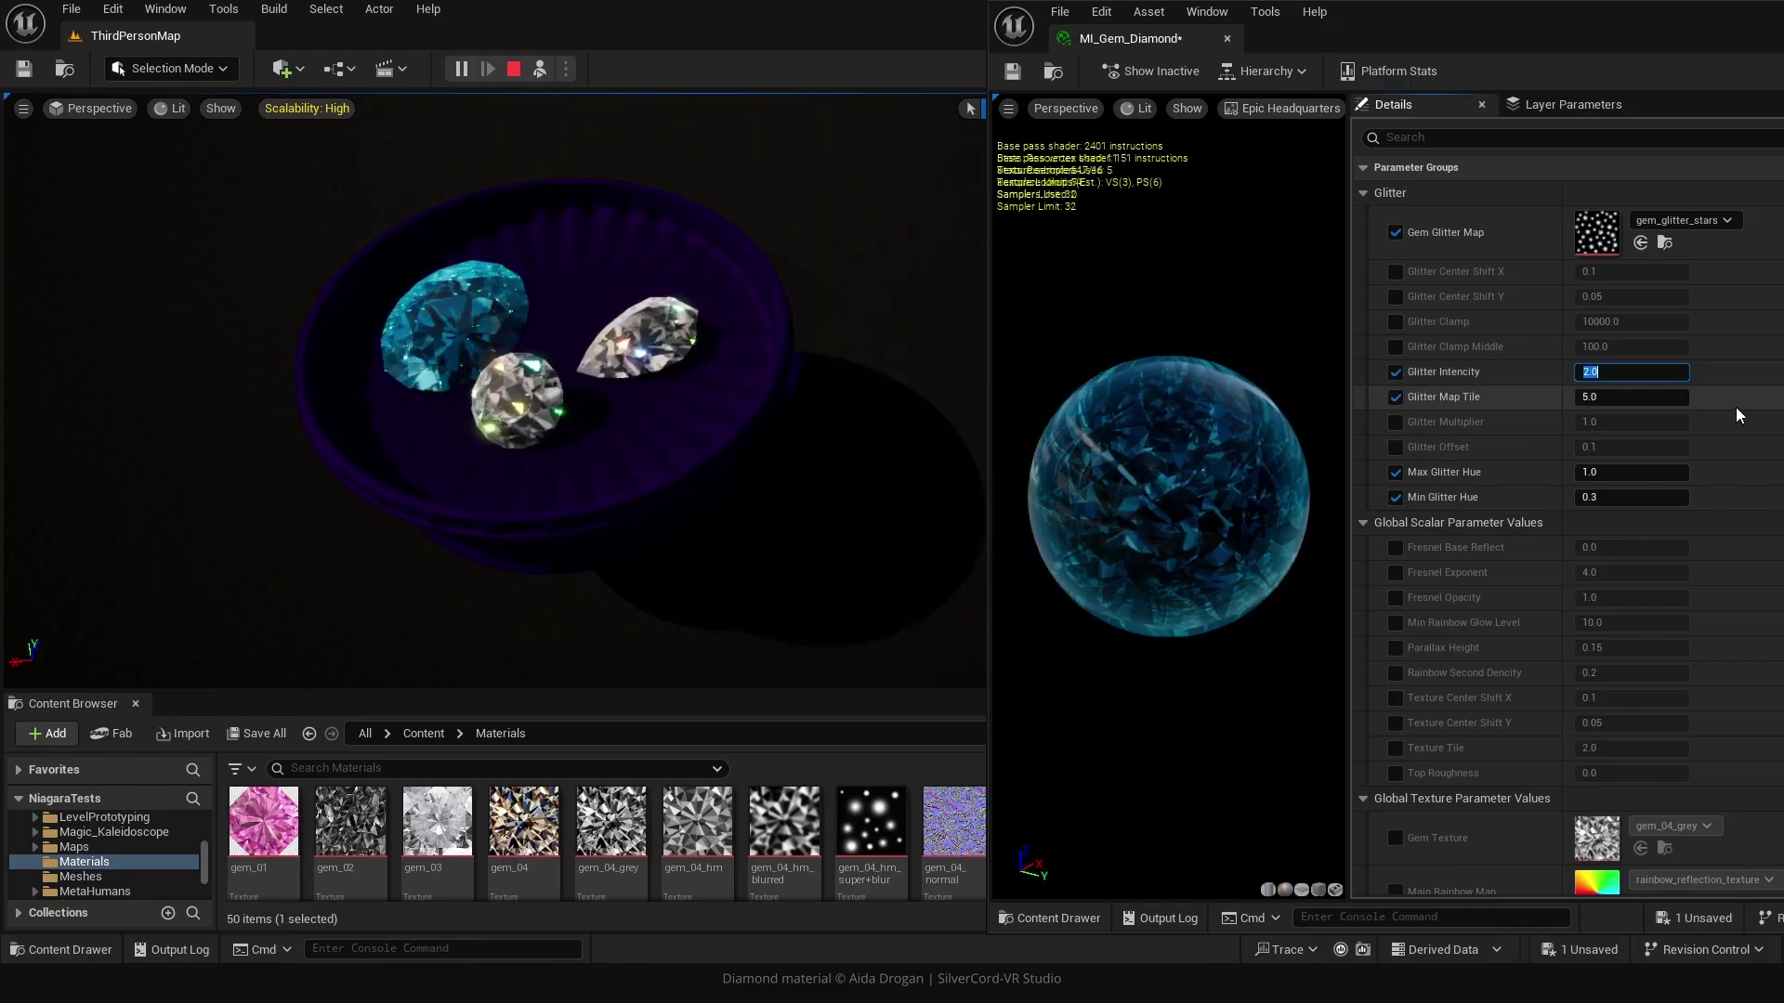
type("3")
key("Return")
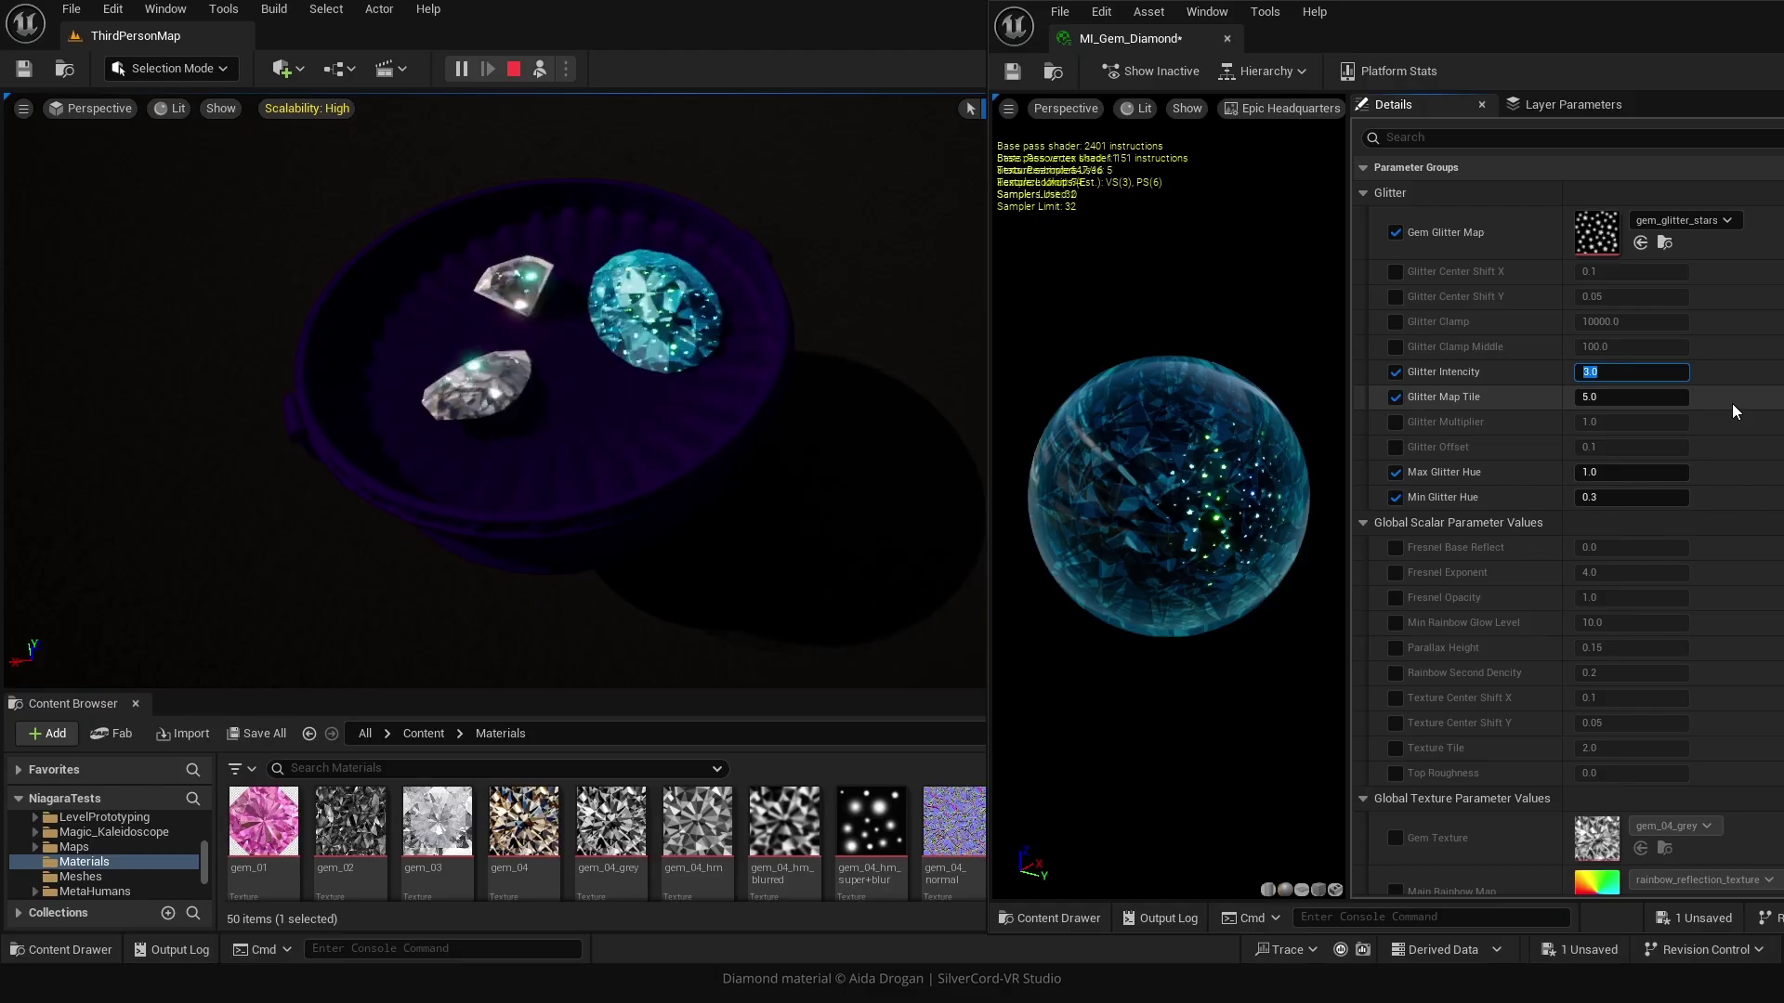
left_click(1608, 409)
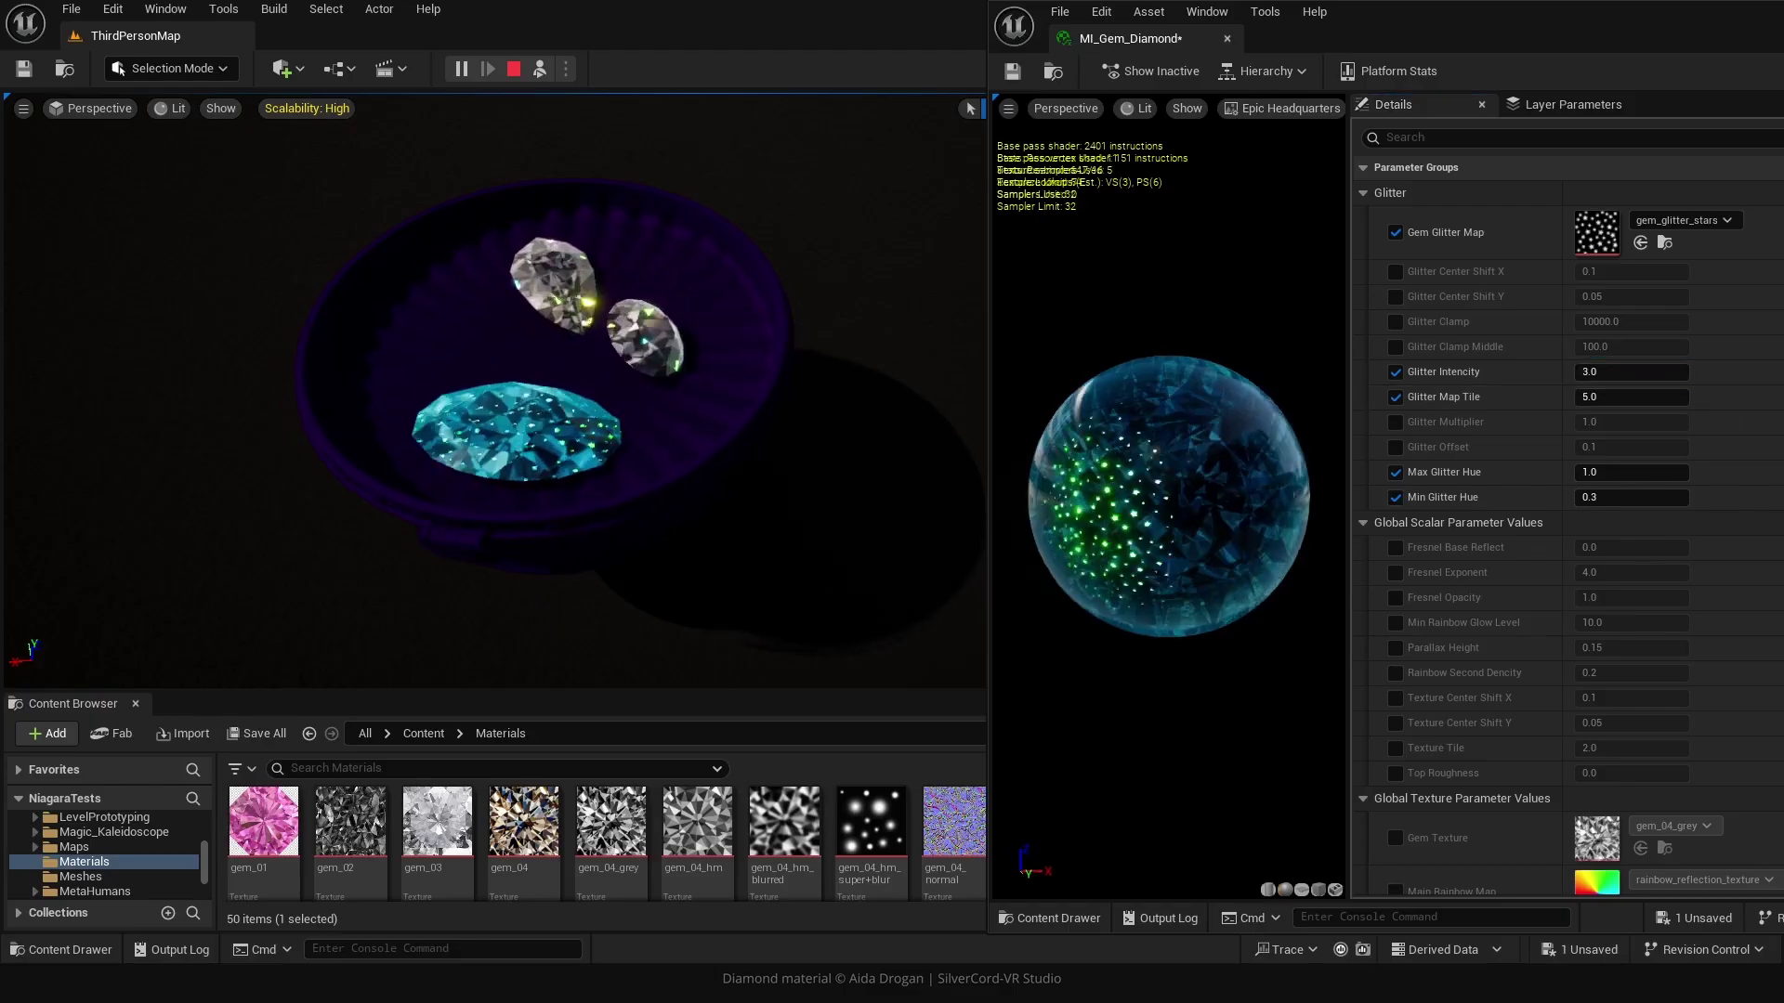
left_click(1636, 371)
type("10")
key("Return")
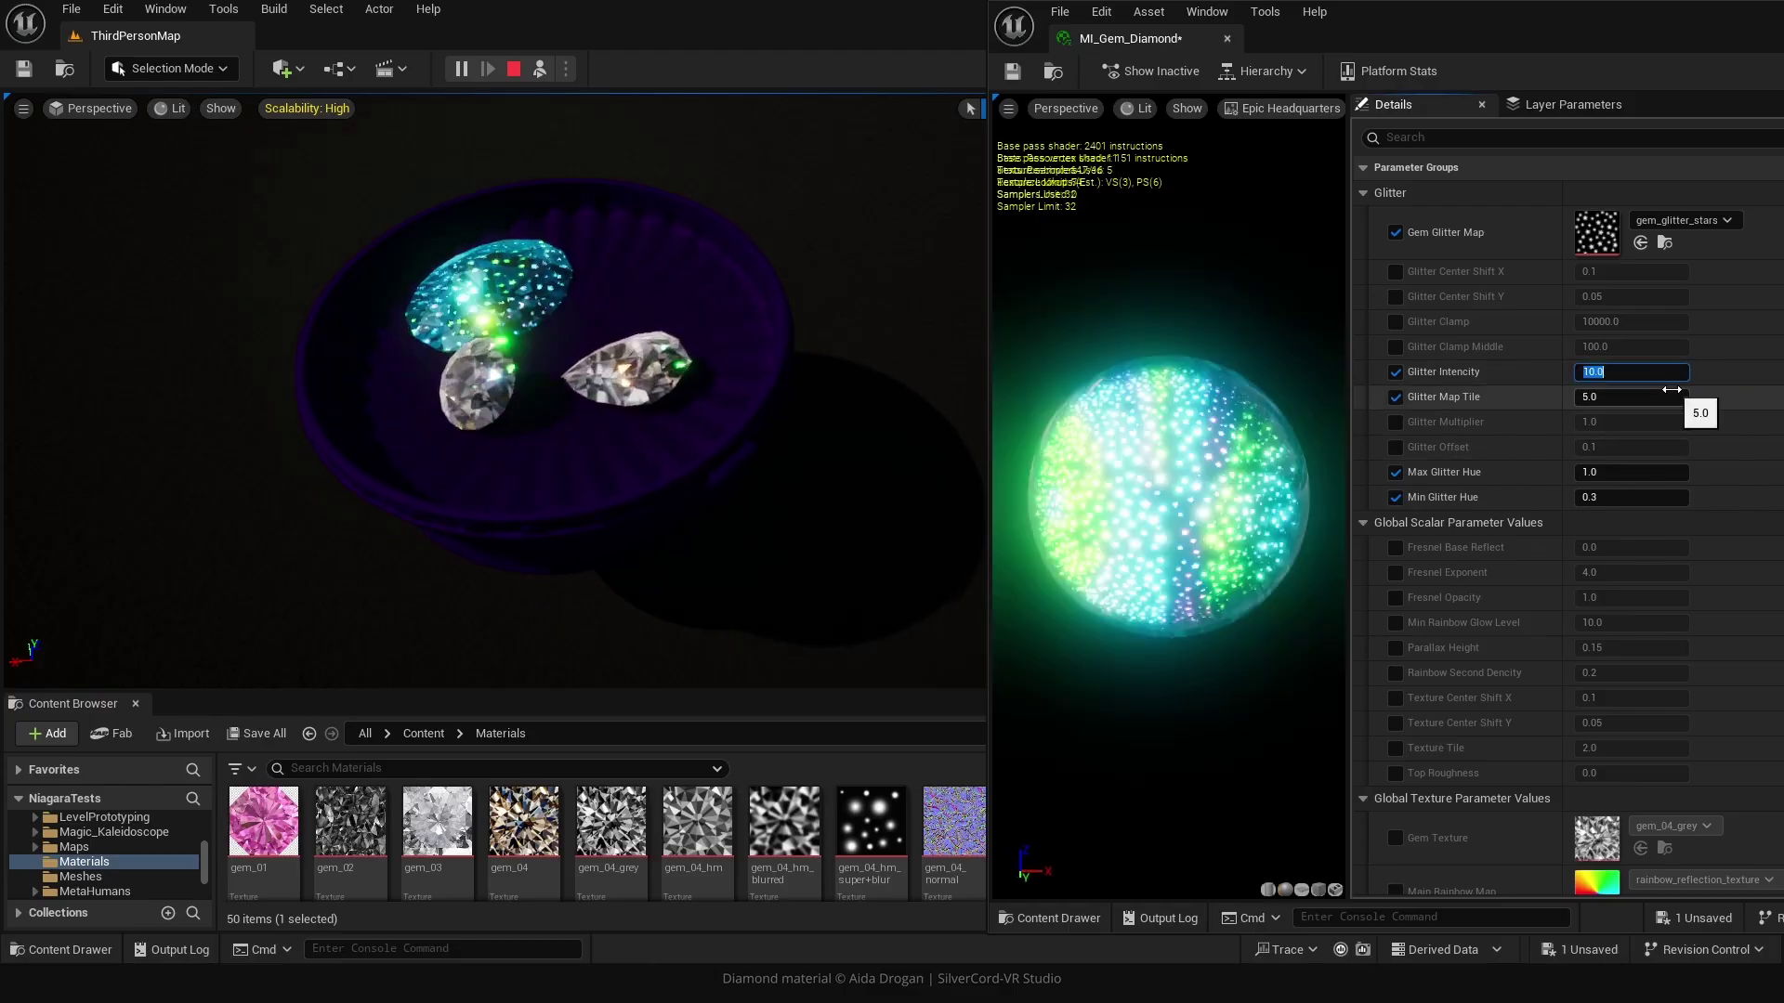
left_click(1119, 527)
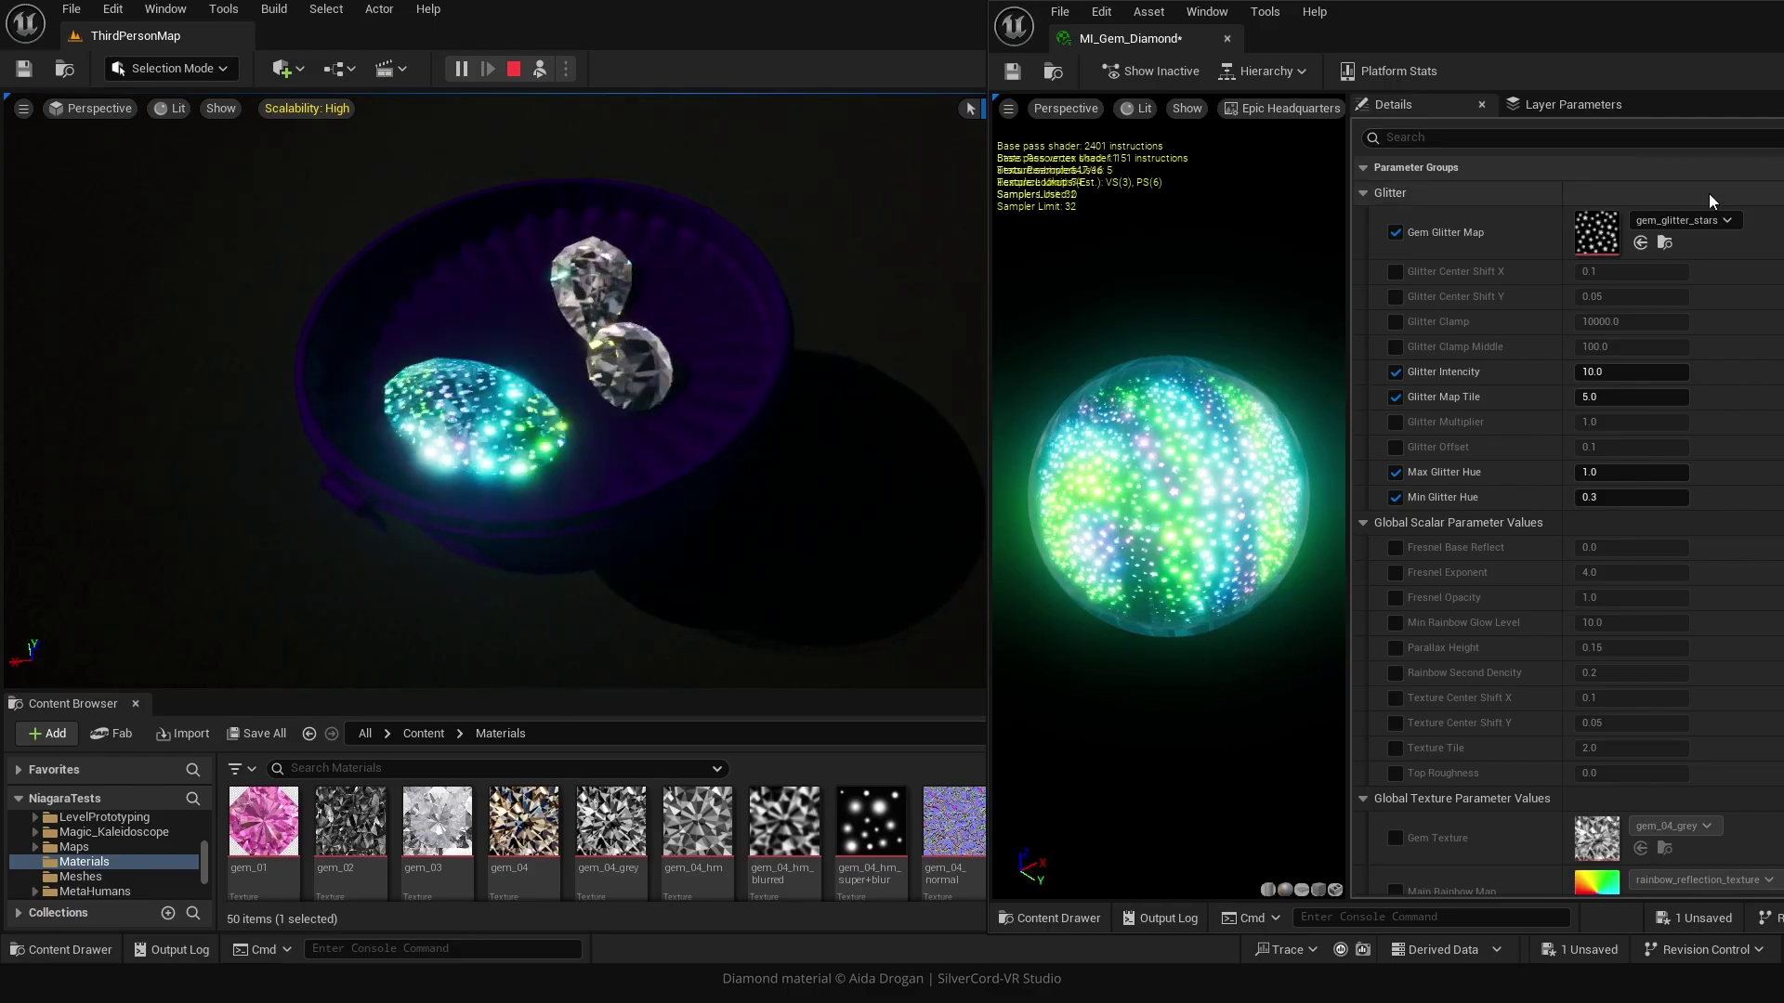
Swap the glitter map to T_Imperfections_Dust_01_Mask.
left_click(1696, 222)
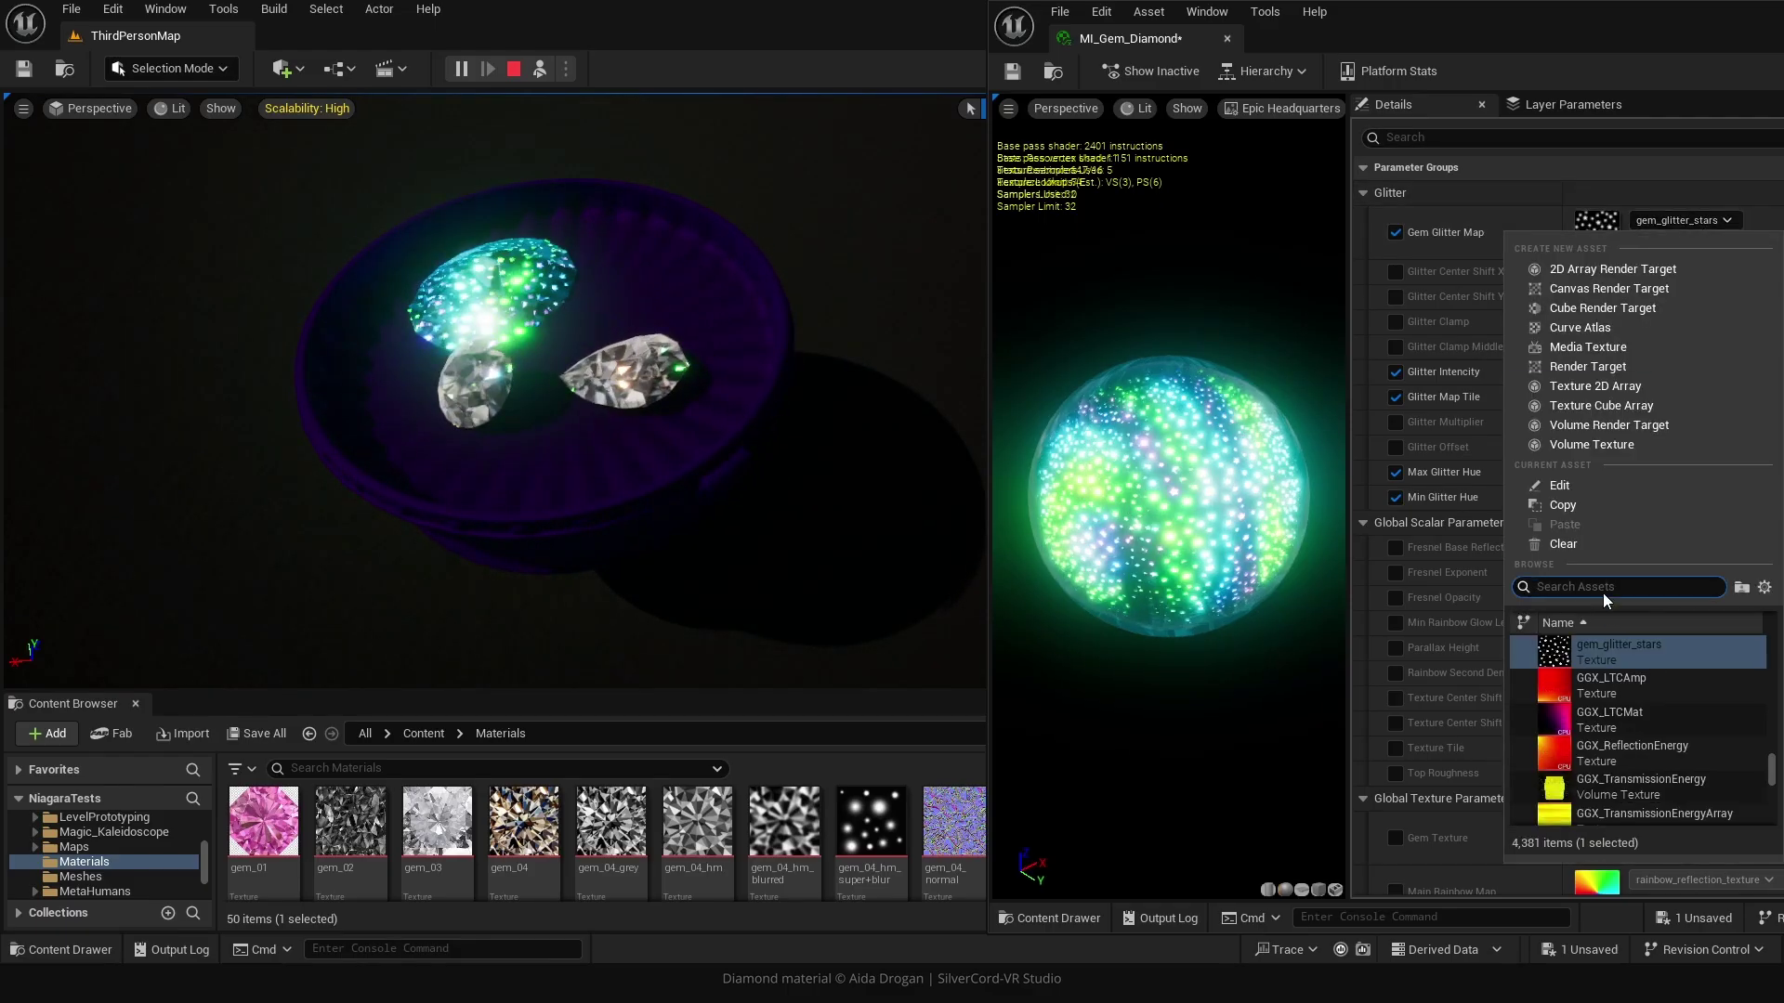
type("dust")
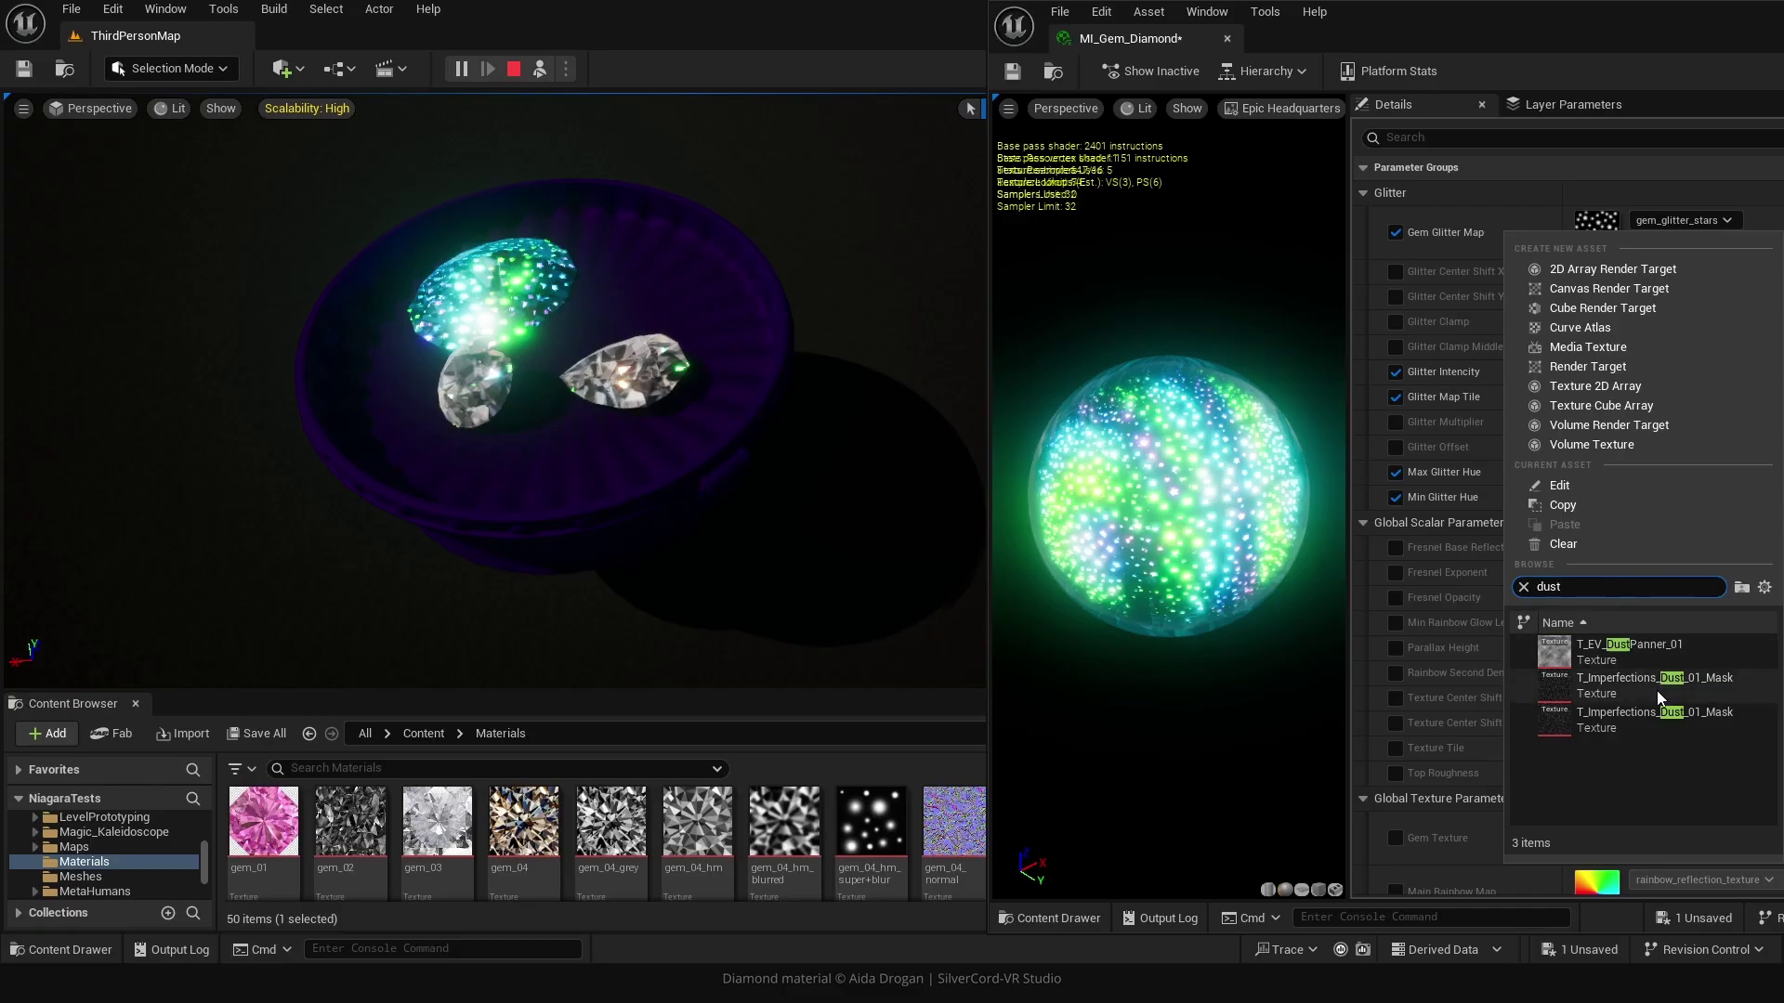
left_click(1657, 690)
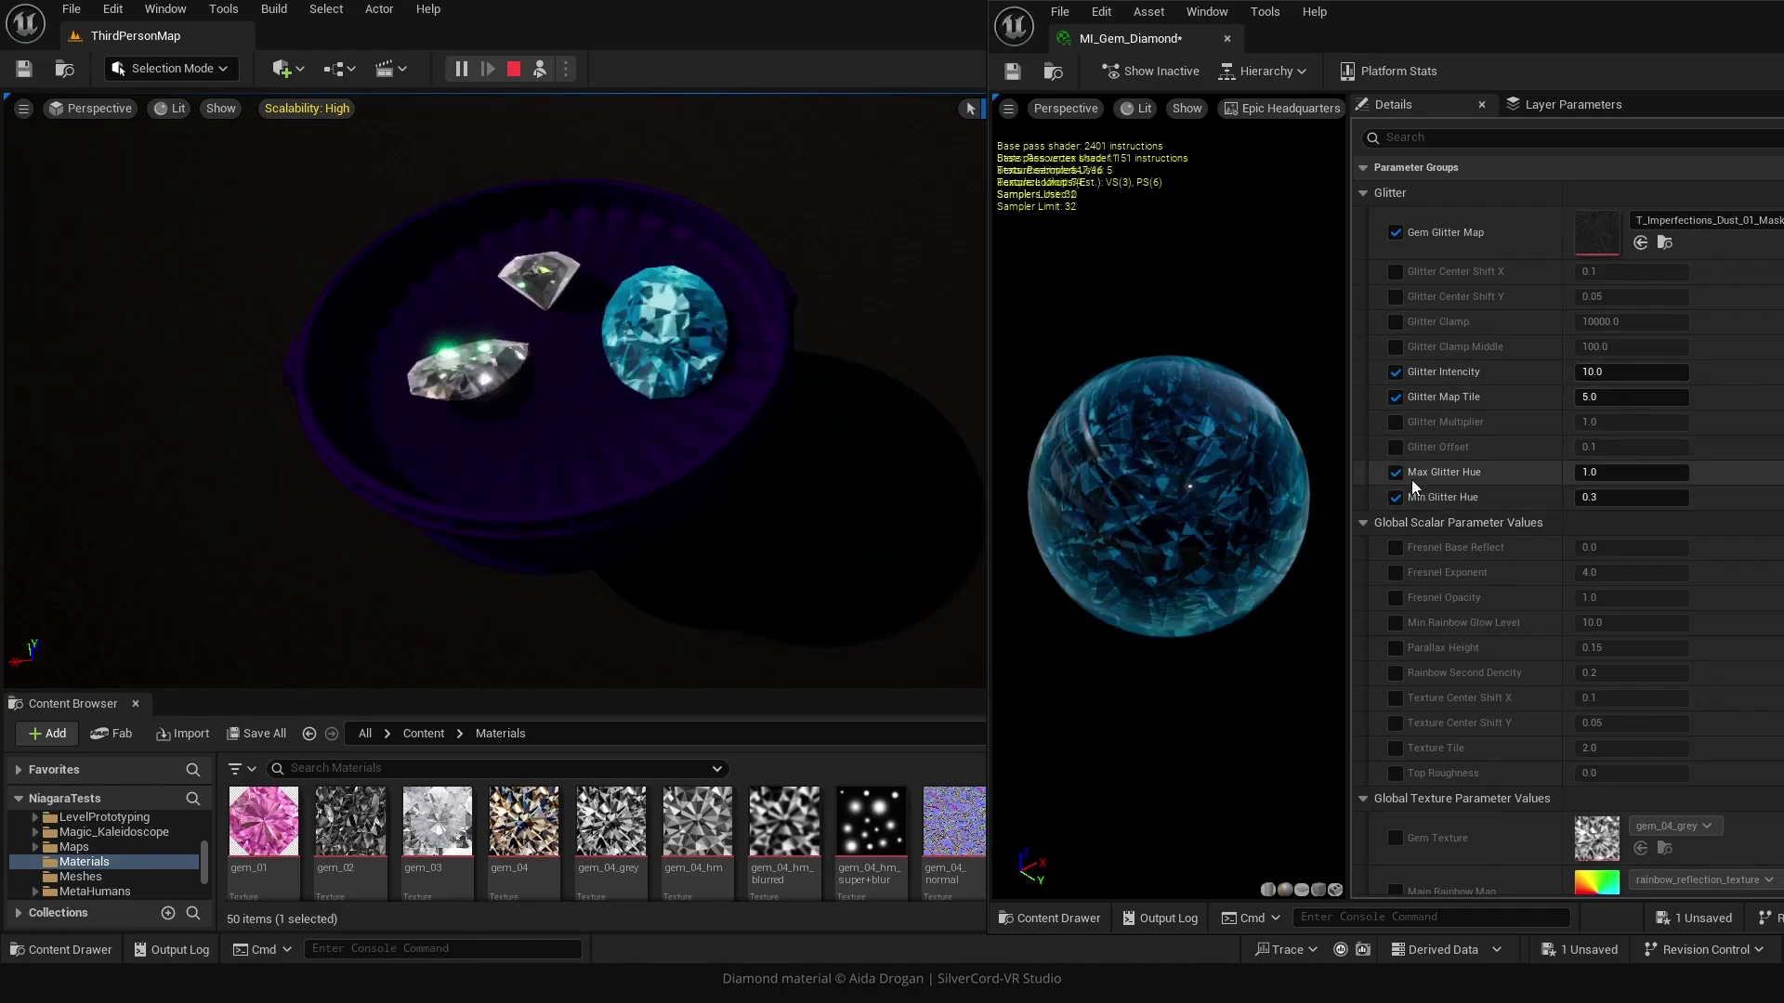
Reduce Glitter Map Tile to 0.1, checking the preview sphere after 0.2.
left_click(1663, 396)
type("0.2")
key("Return")
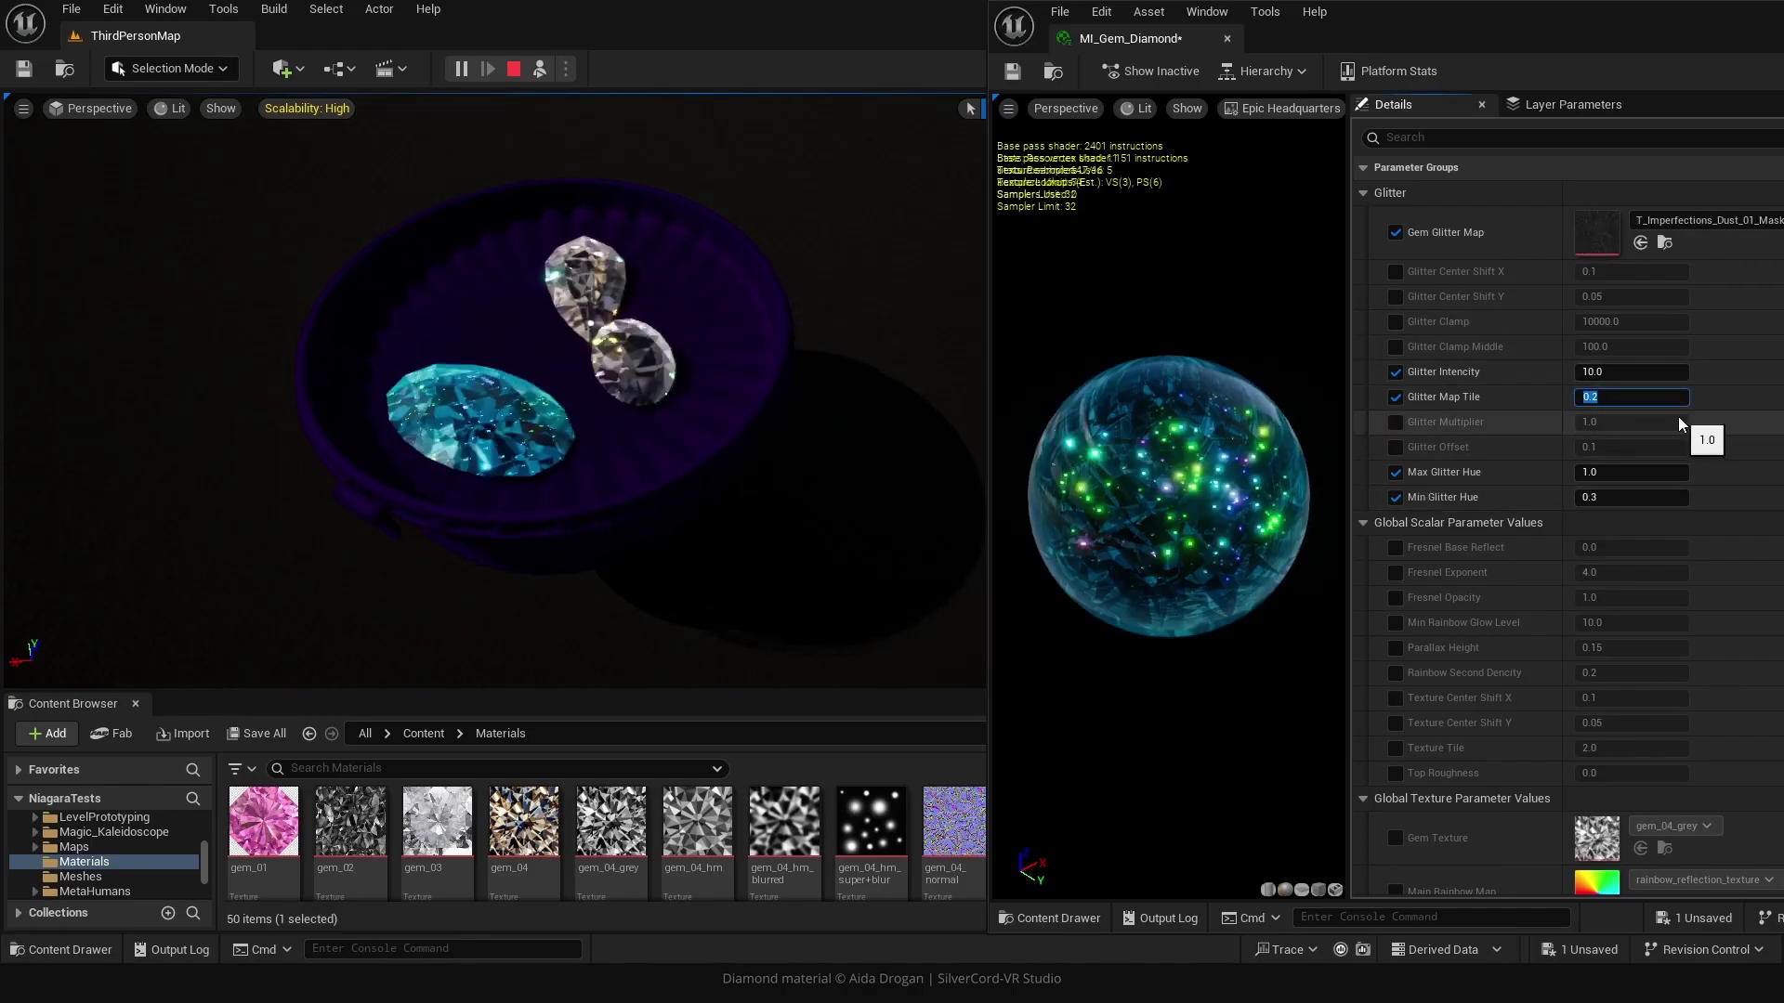
left_click_drag(1140, 477, 1173, 483)
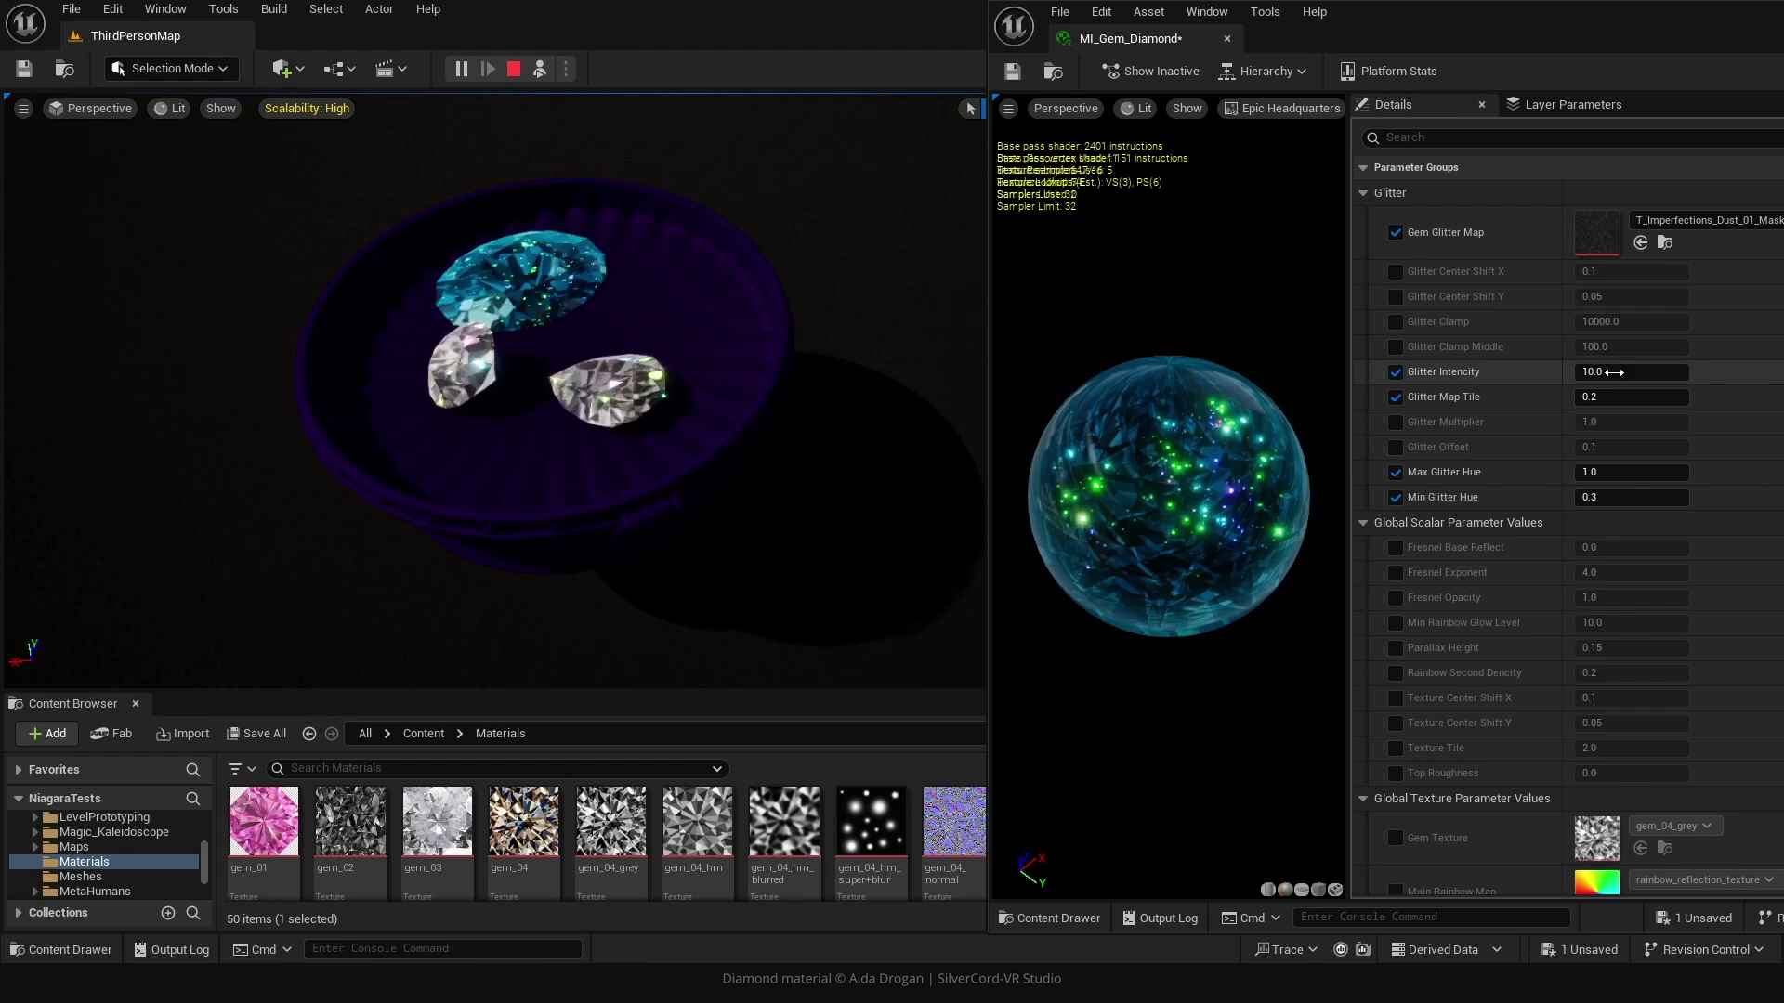
left_click(1592, 399)
type("0.1")
key("Return")
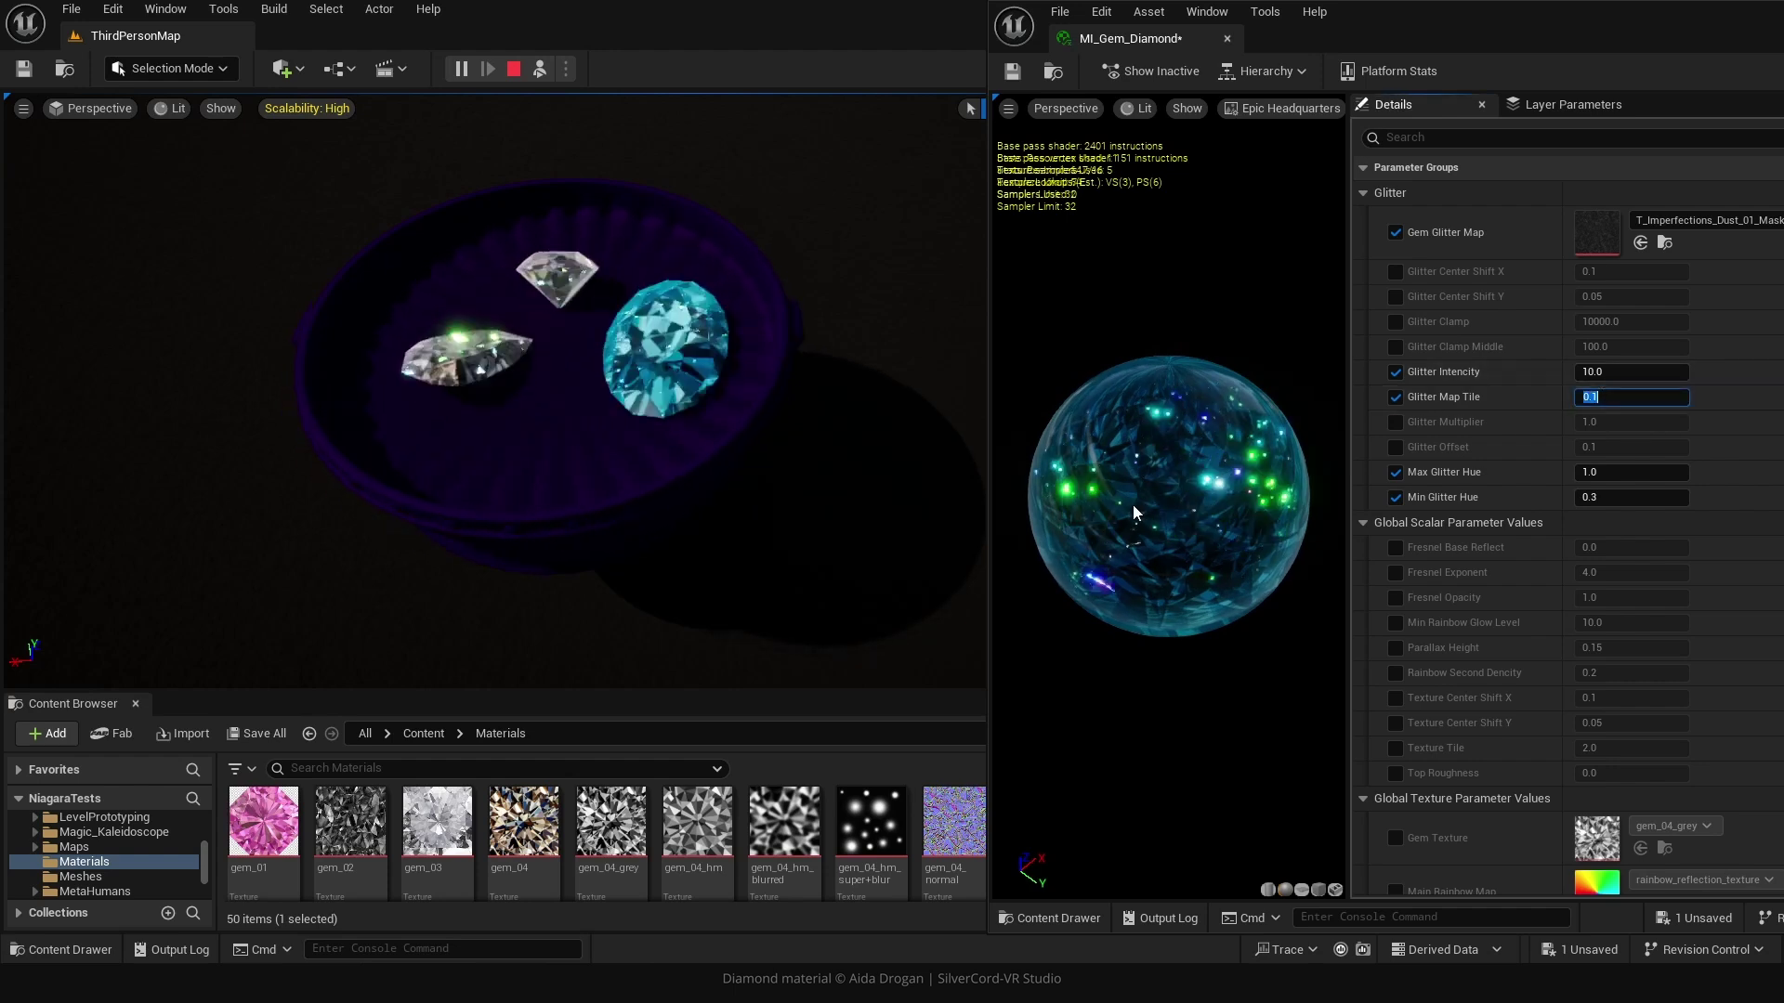
left_click_drag(1133, 505, 1173, 502)
Try Glitter Intencity values of 100 and 50.
left_click(1631, 372)
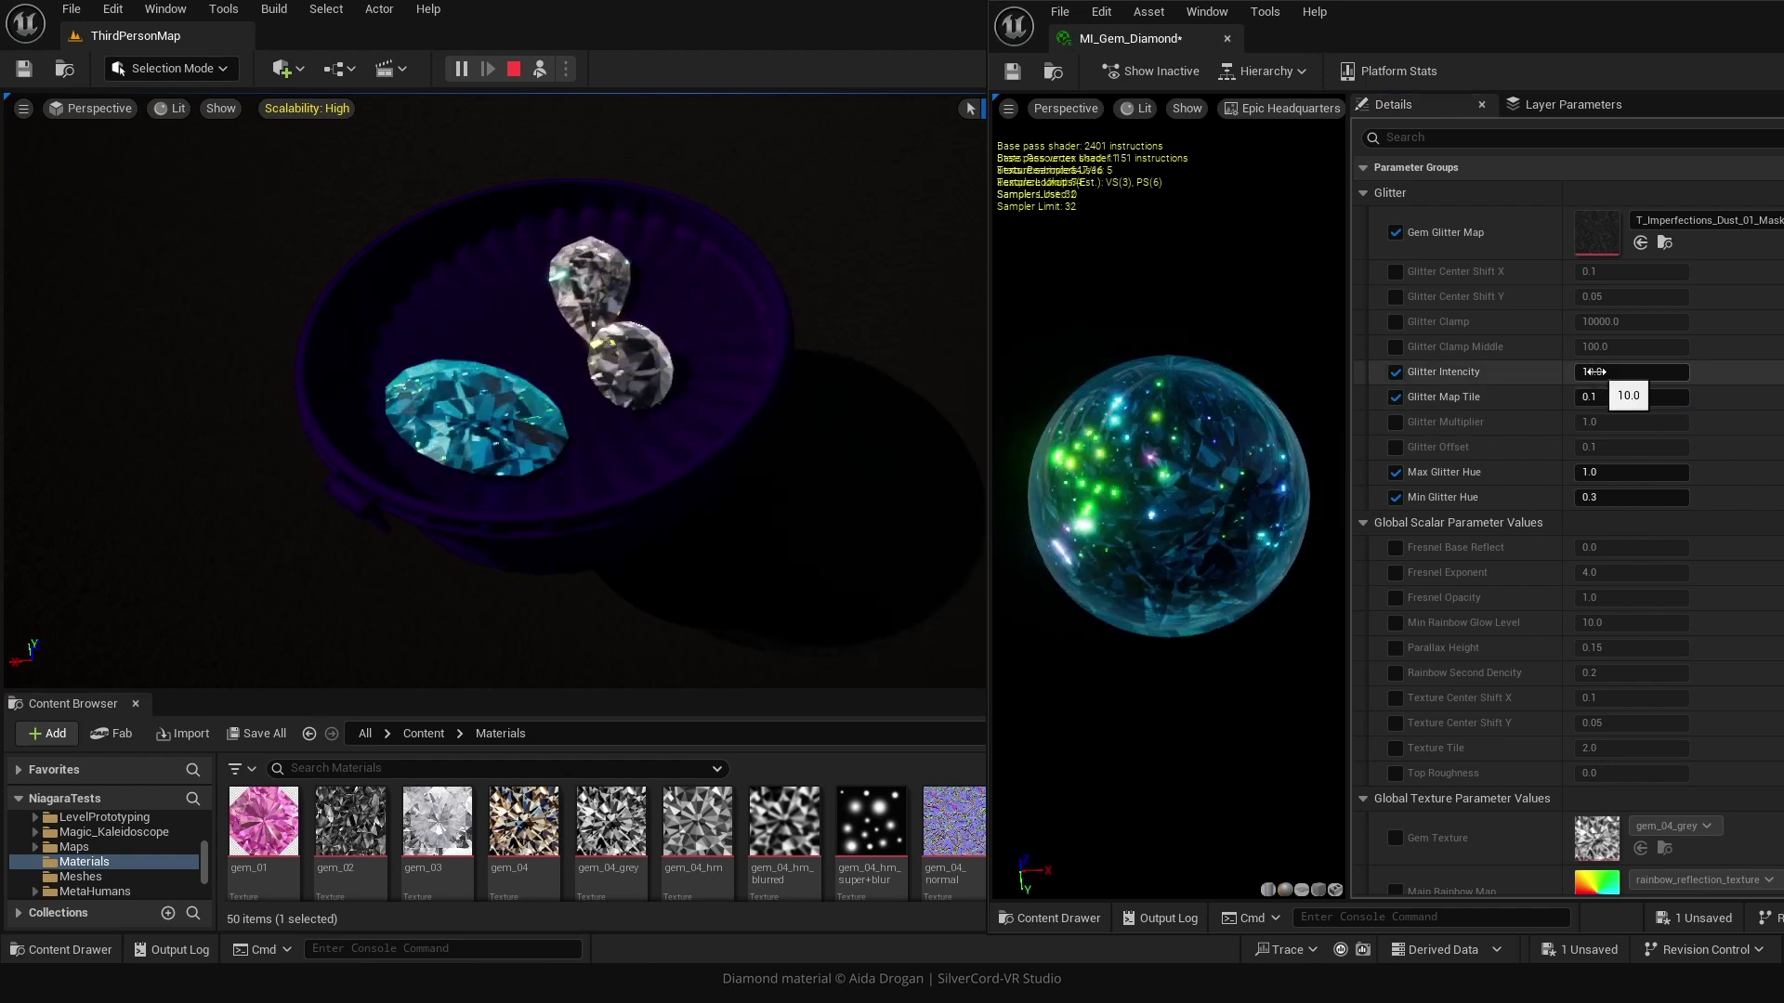
type("100")
key("Return")
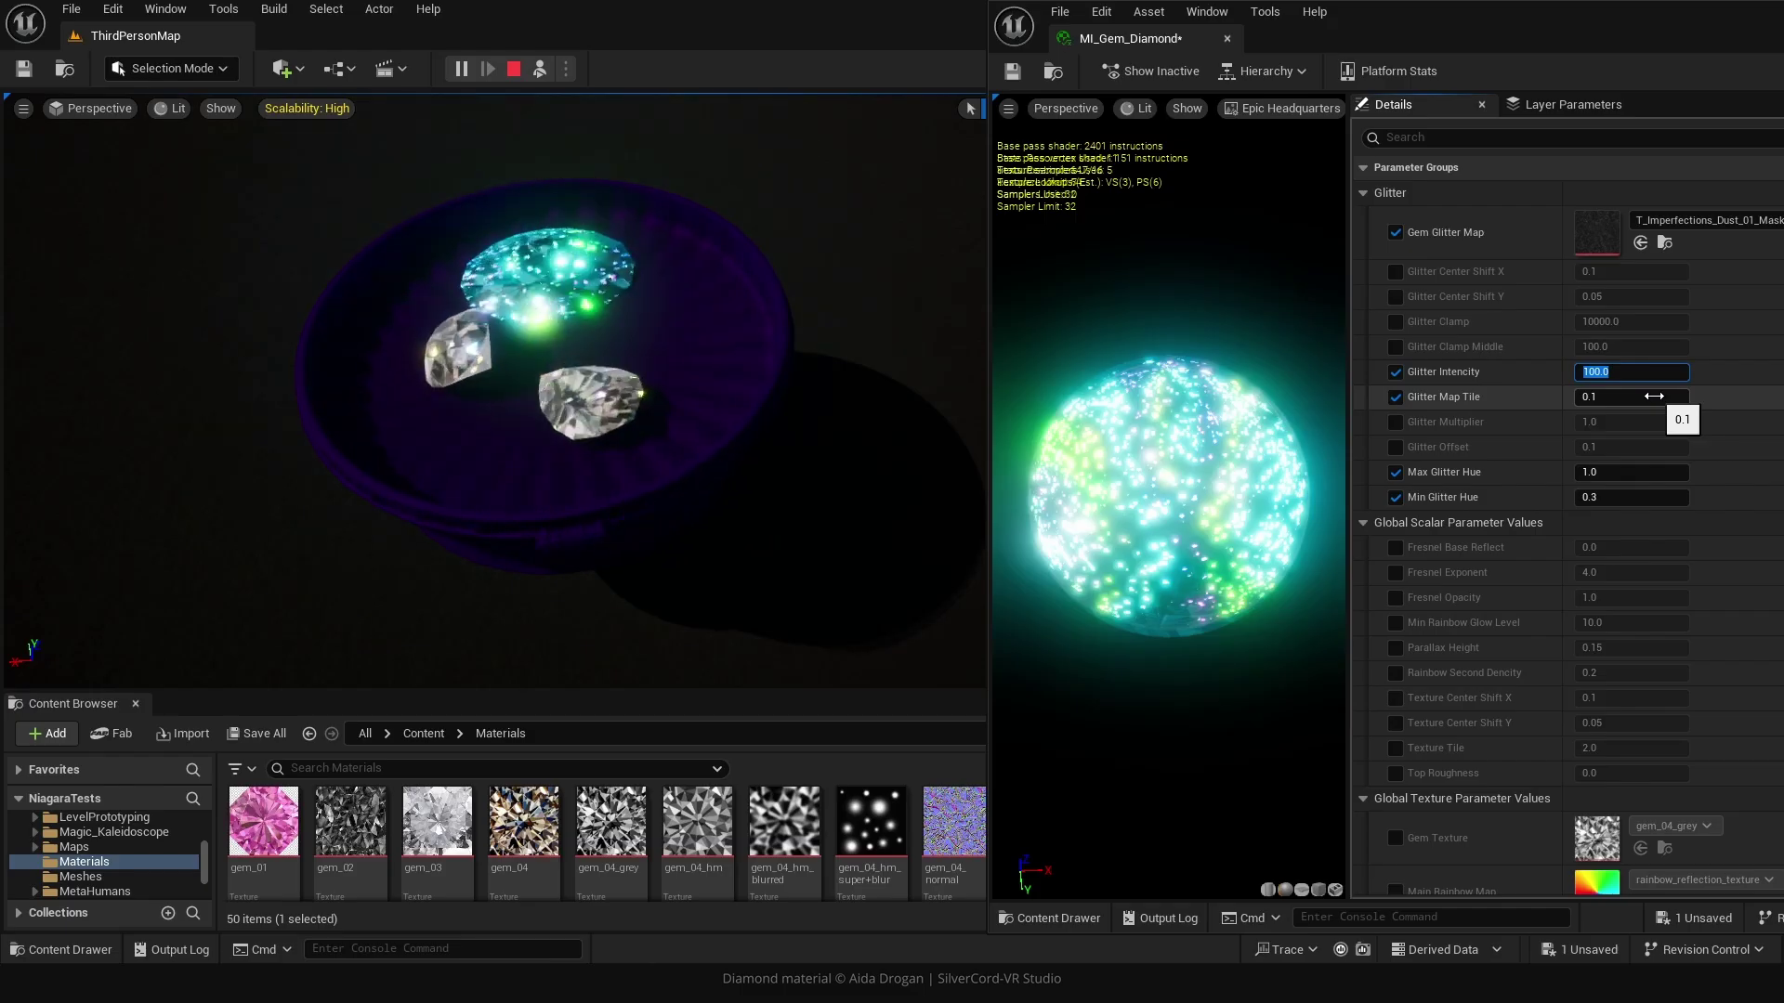
type("50")
key("Return")
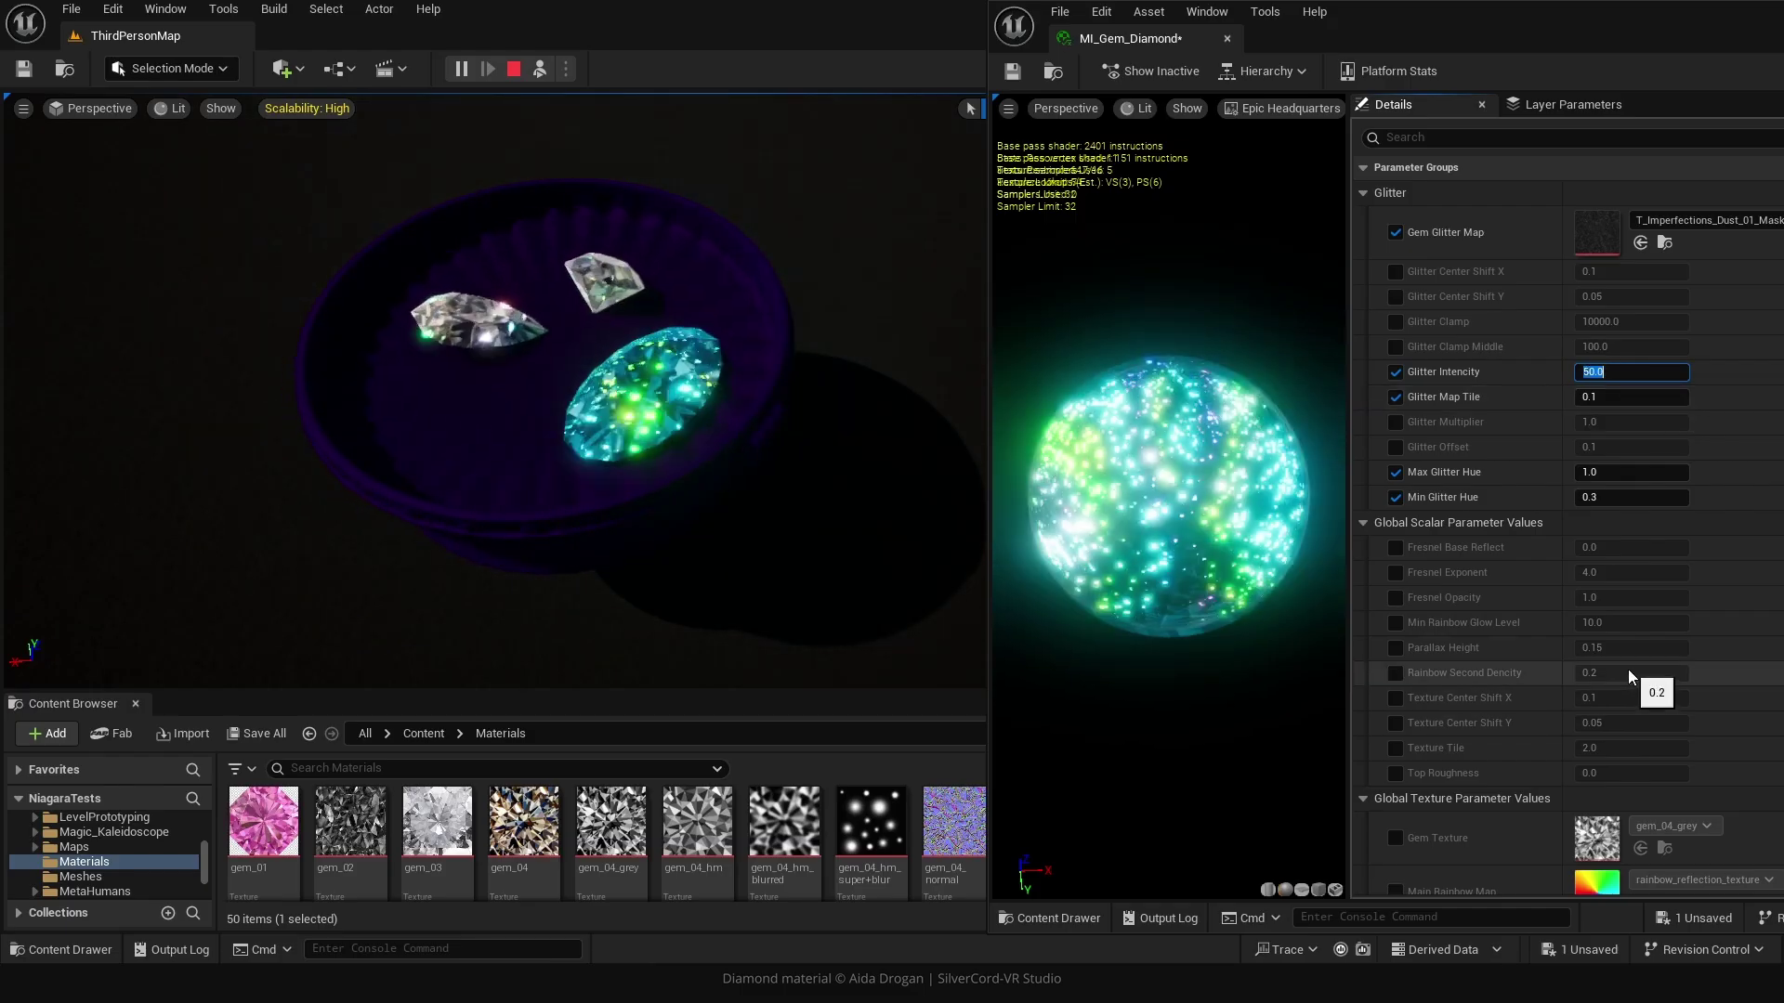
Override Glitter Center Shift to Y 1.18451 and X 0.348.
left_click(1594, 298)
left_click_drag(1594, 298, 1603, 297)
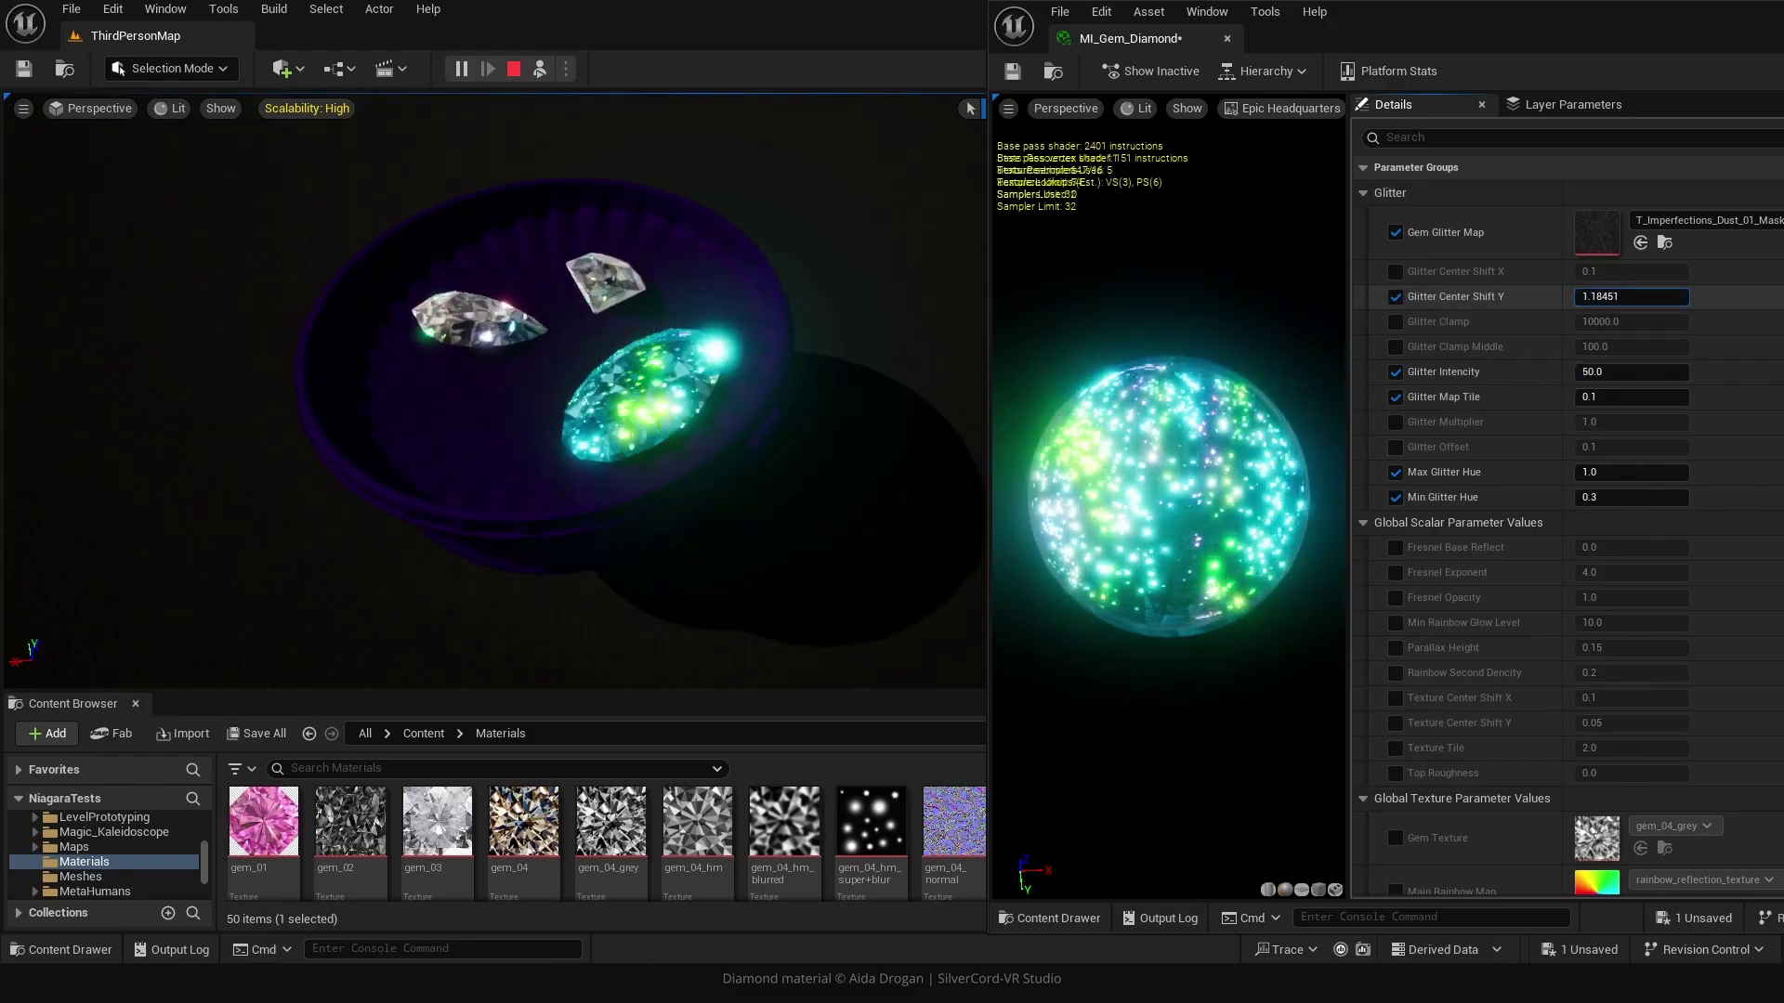
left_click(1395, 272)
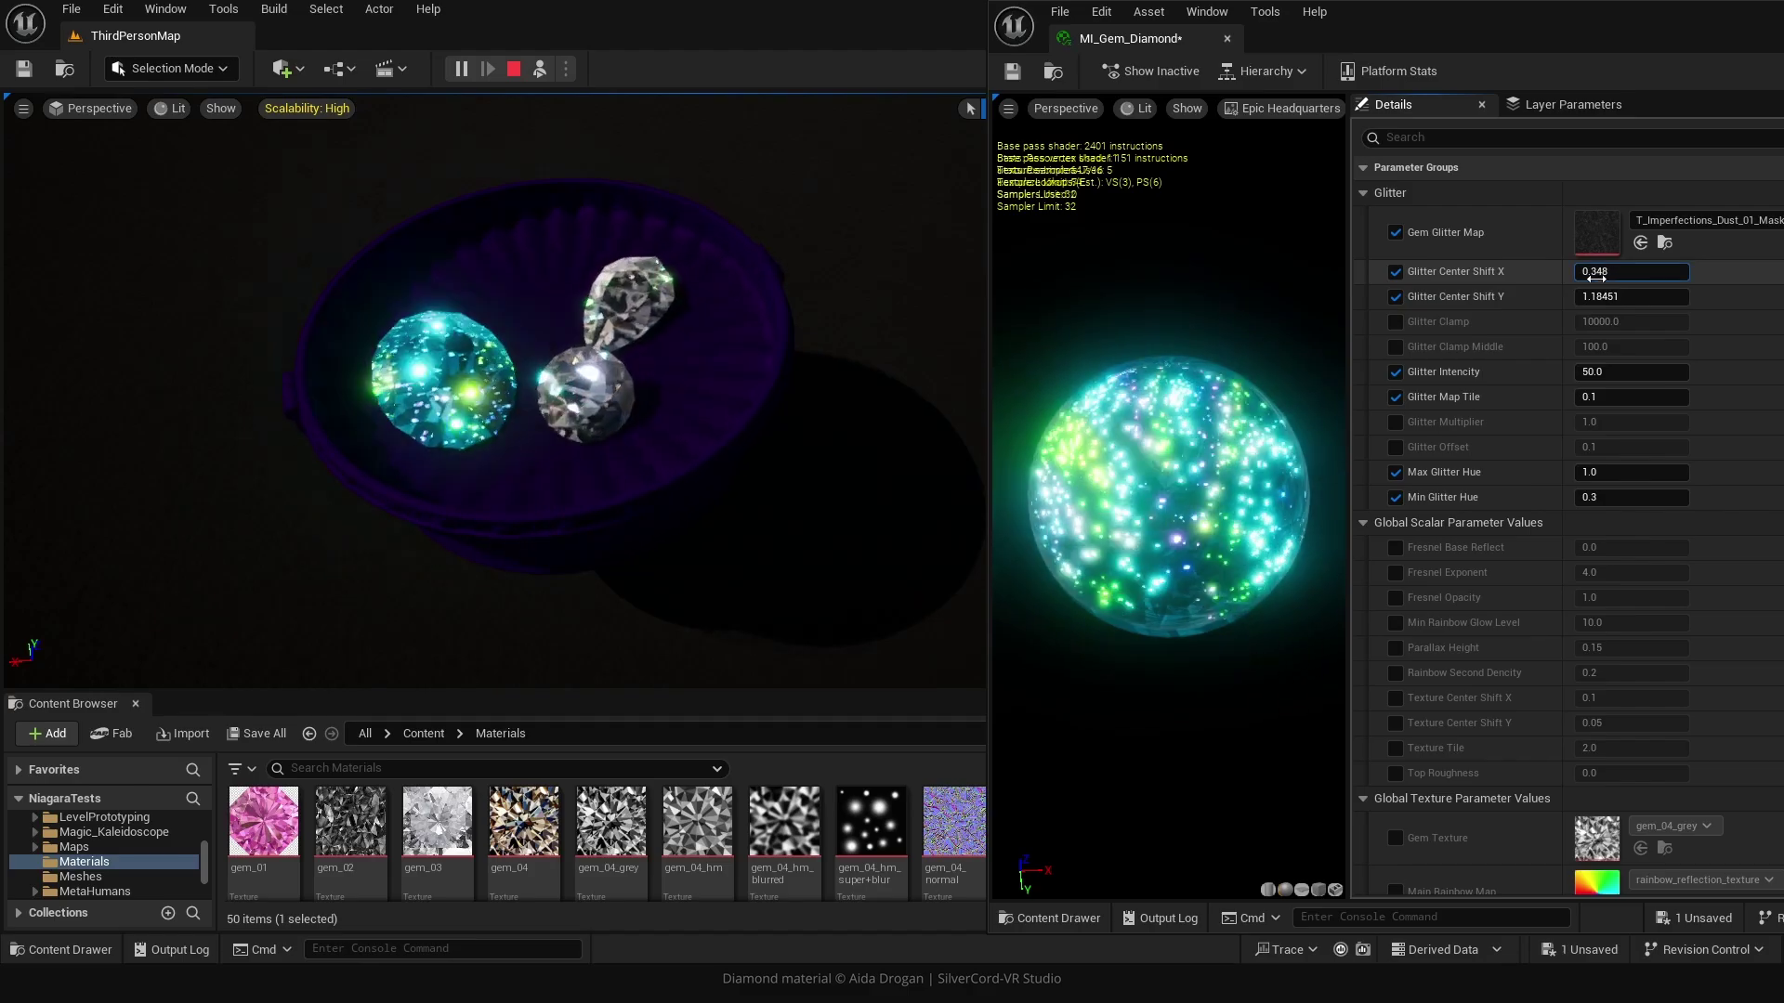
left_click_drag(1594, 272, 1616, 271)
Set Glitter Intencity to 20.0.
left_click(1610, 372)
type("10")
key("Return")
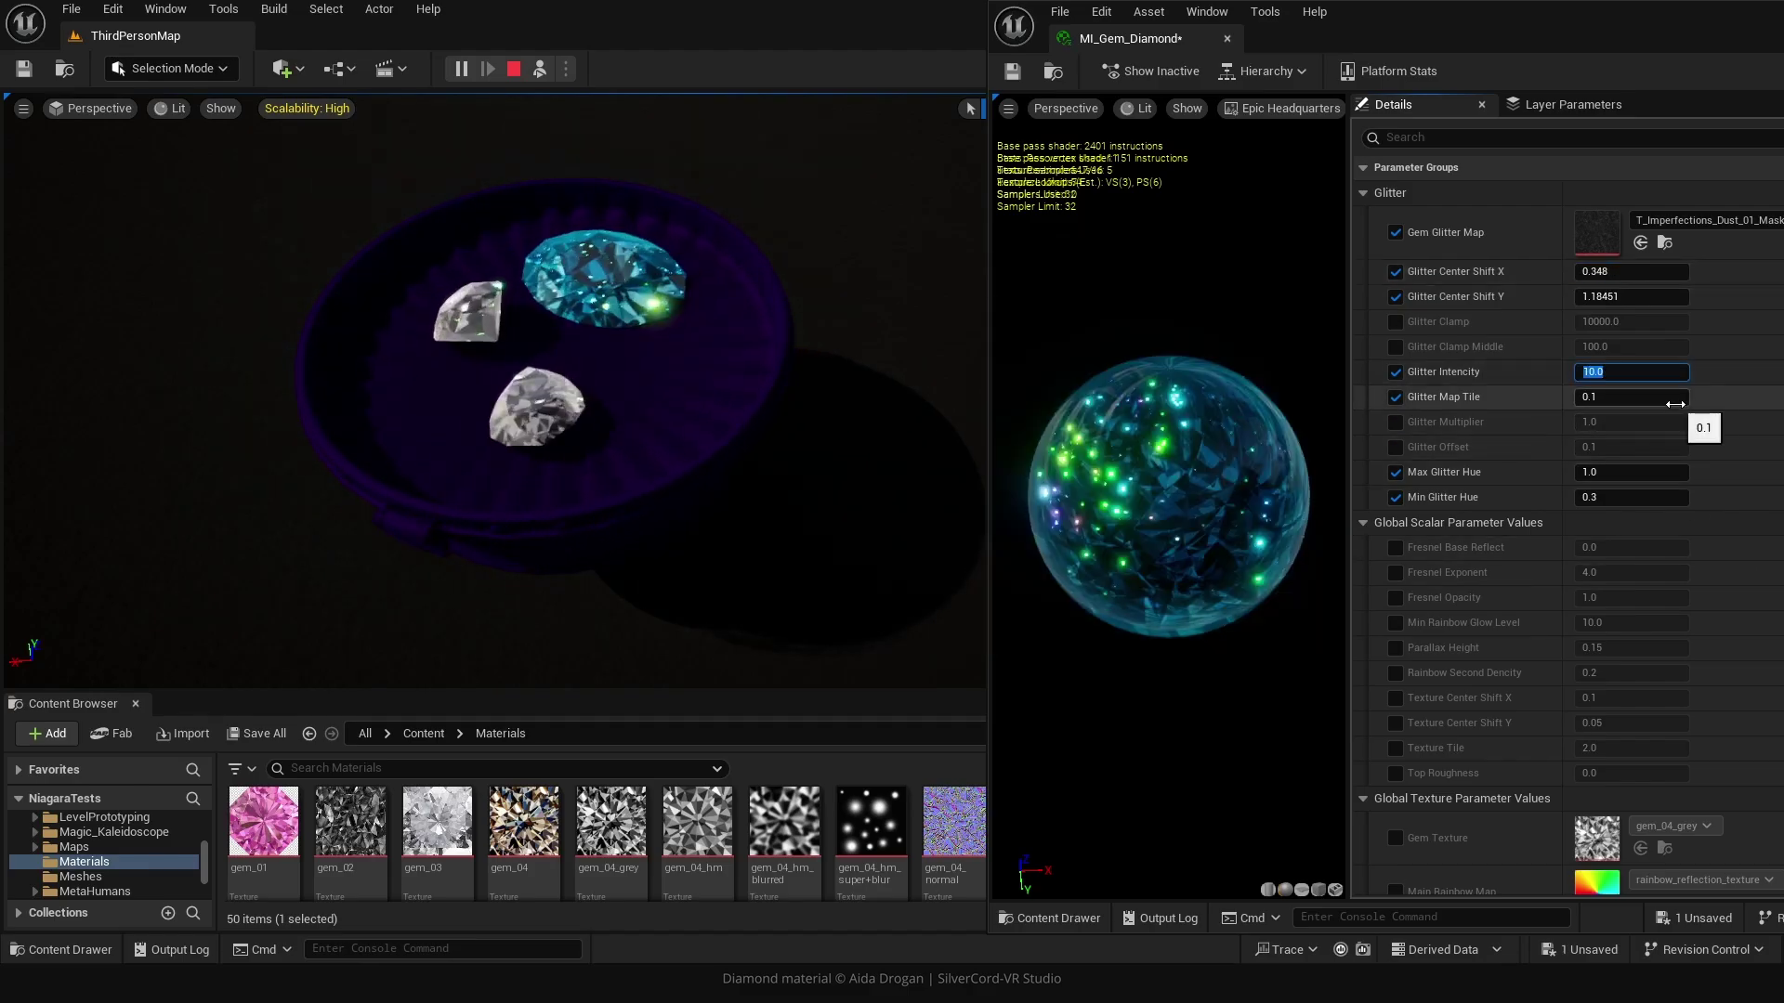
key("Return")
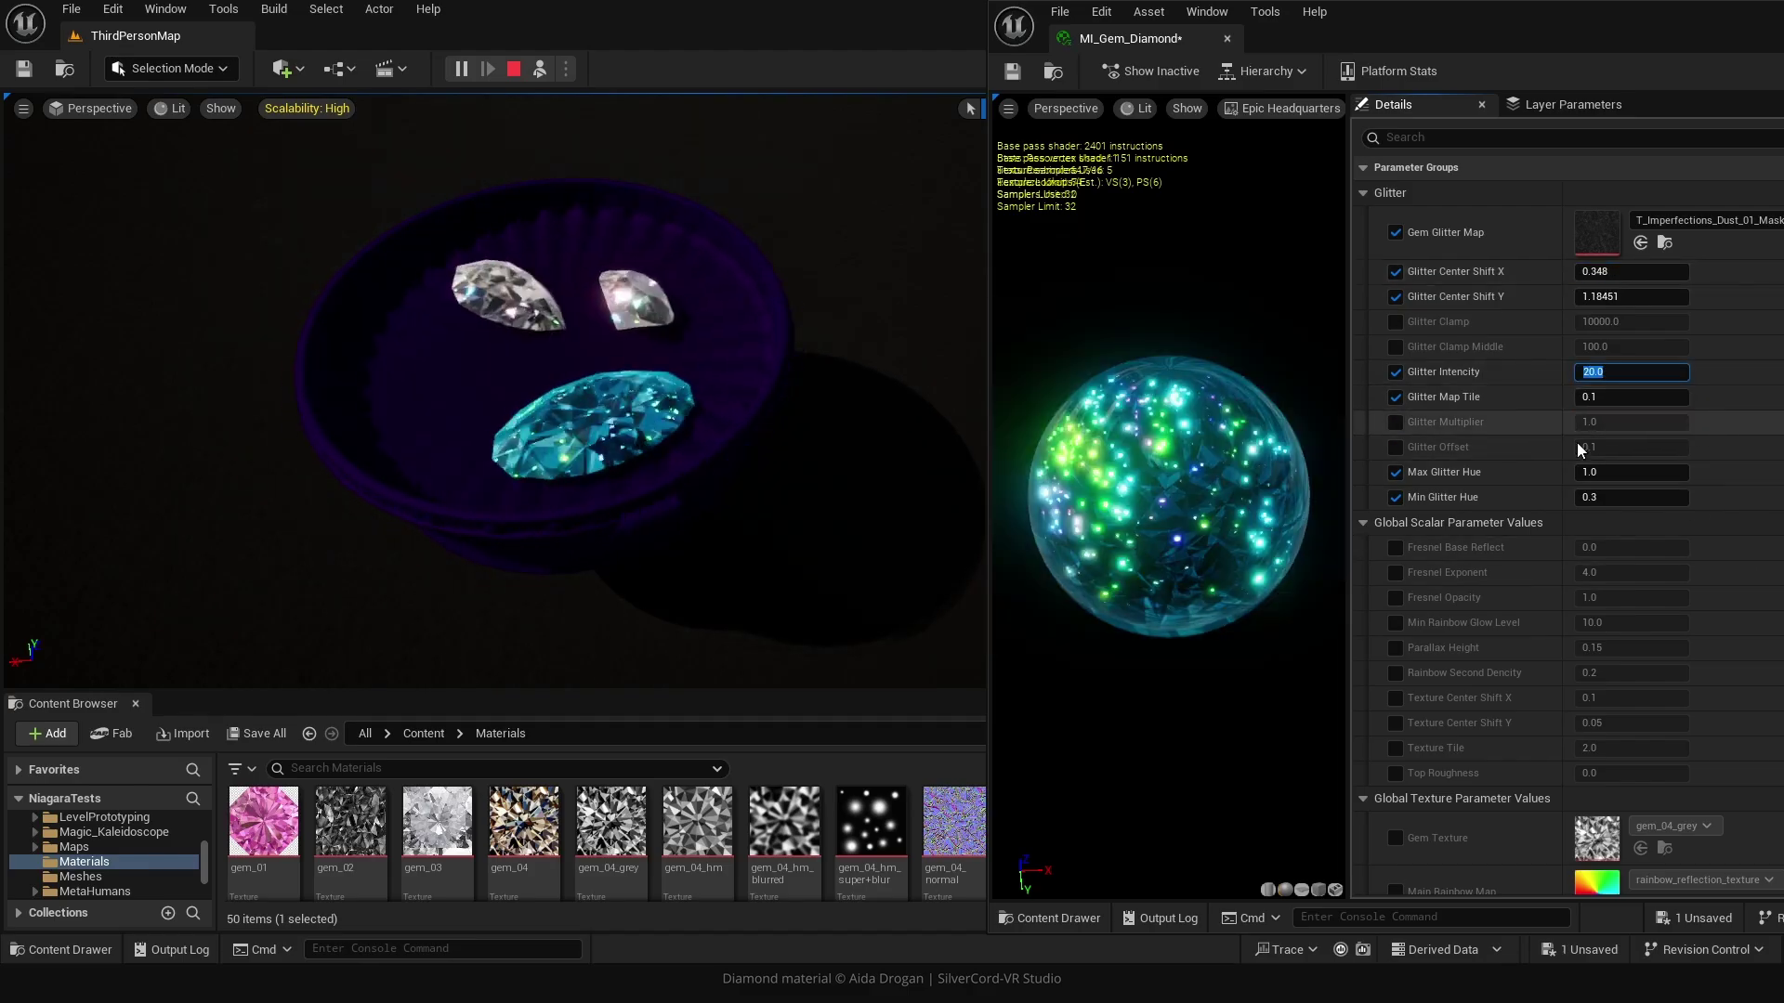
scroll(1576, 442, "down", 5)
left_click(1635, 693)
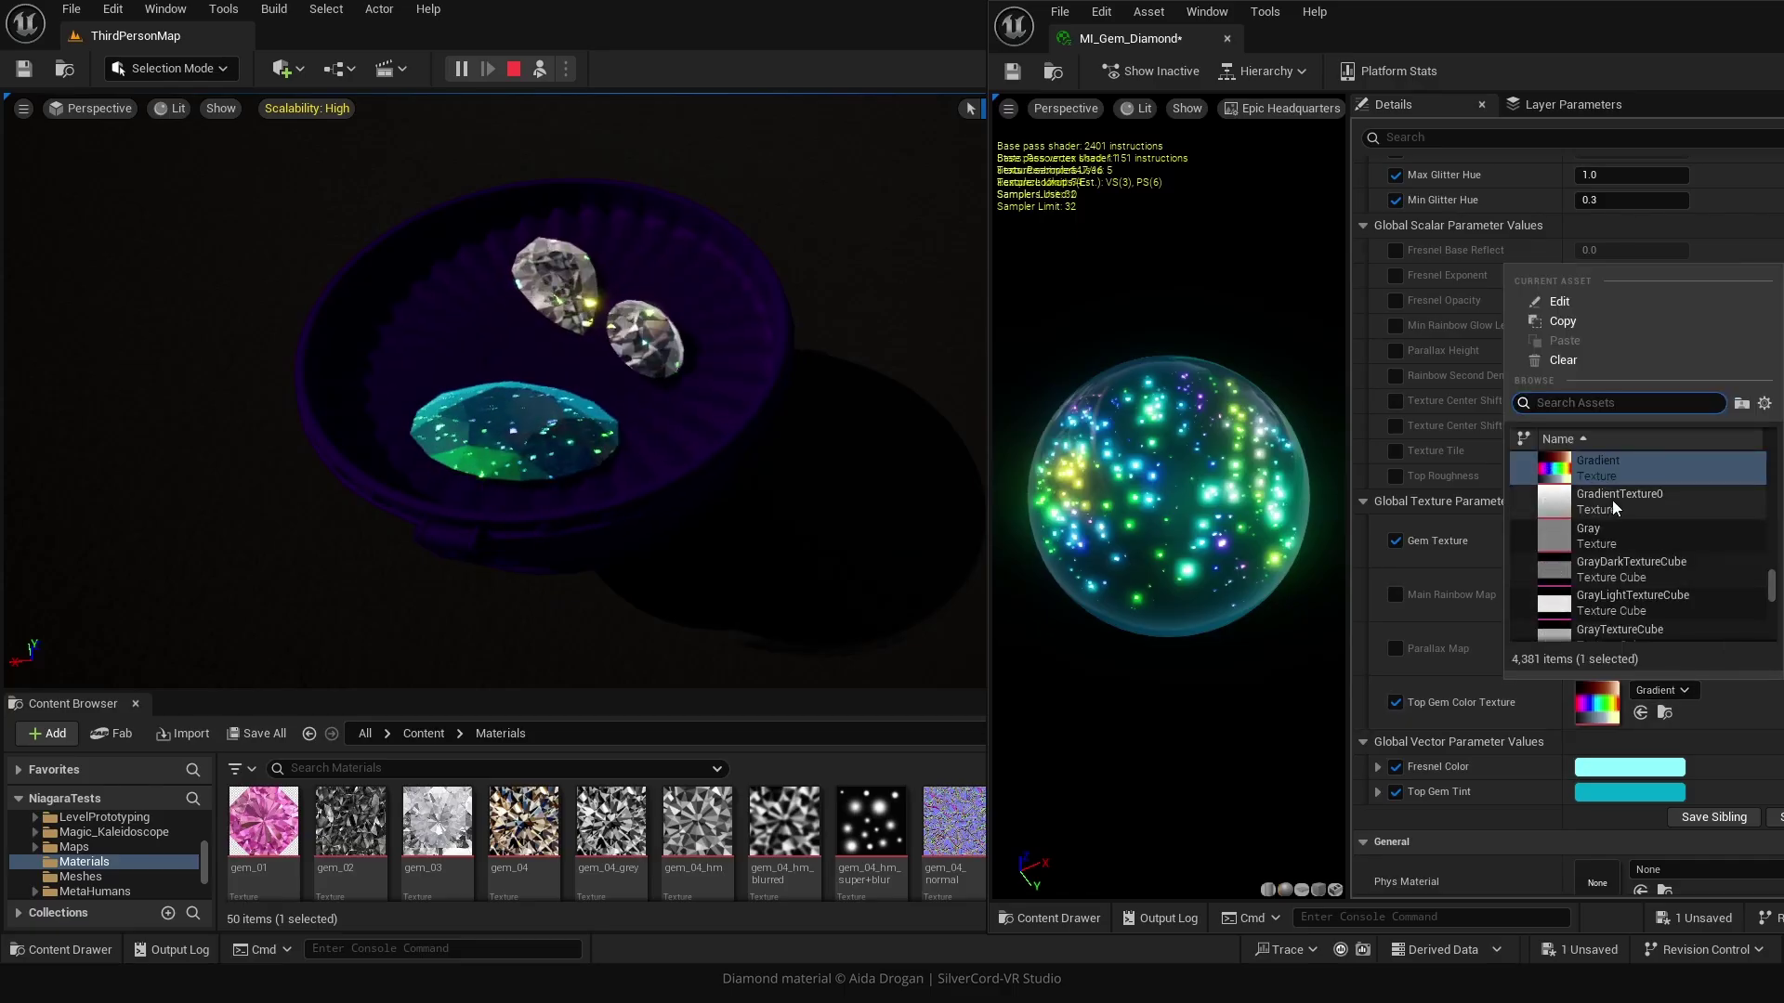
type("color")
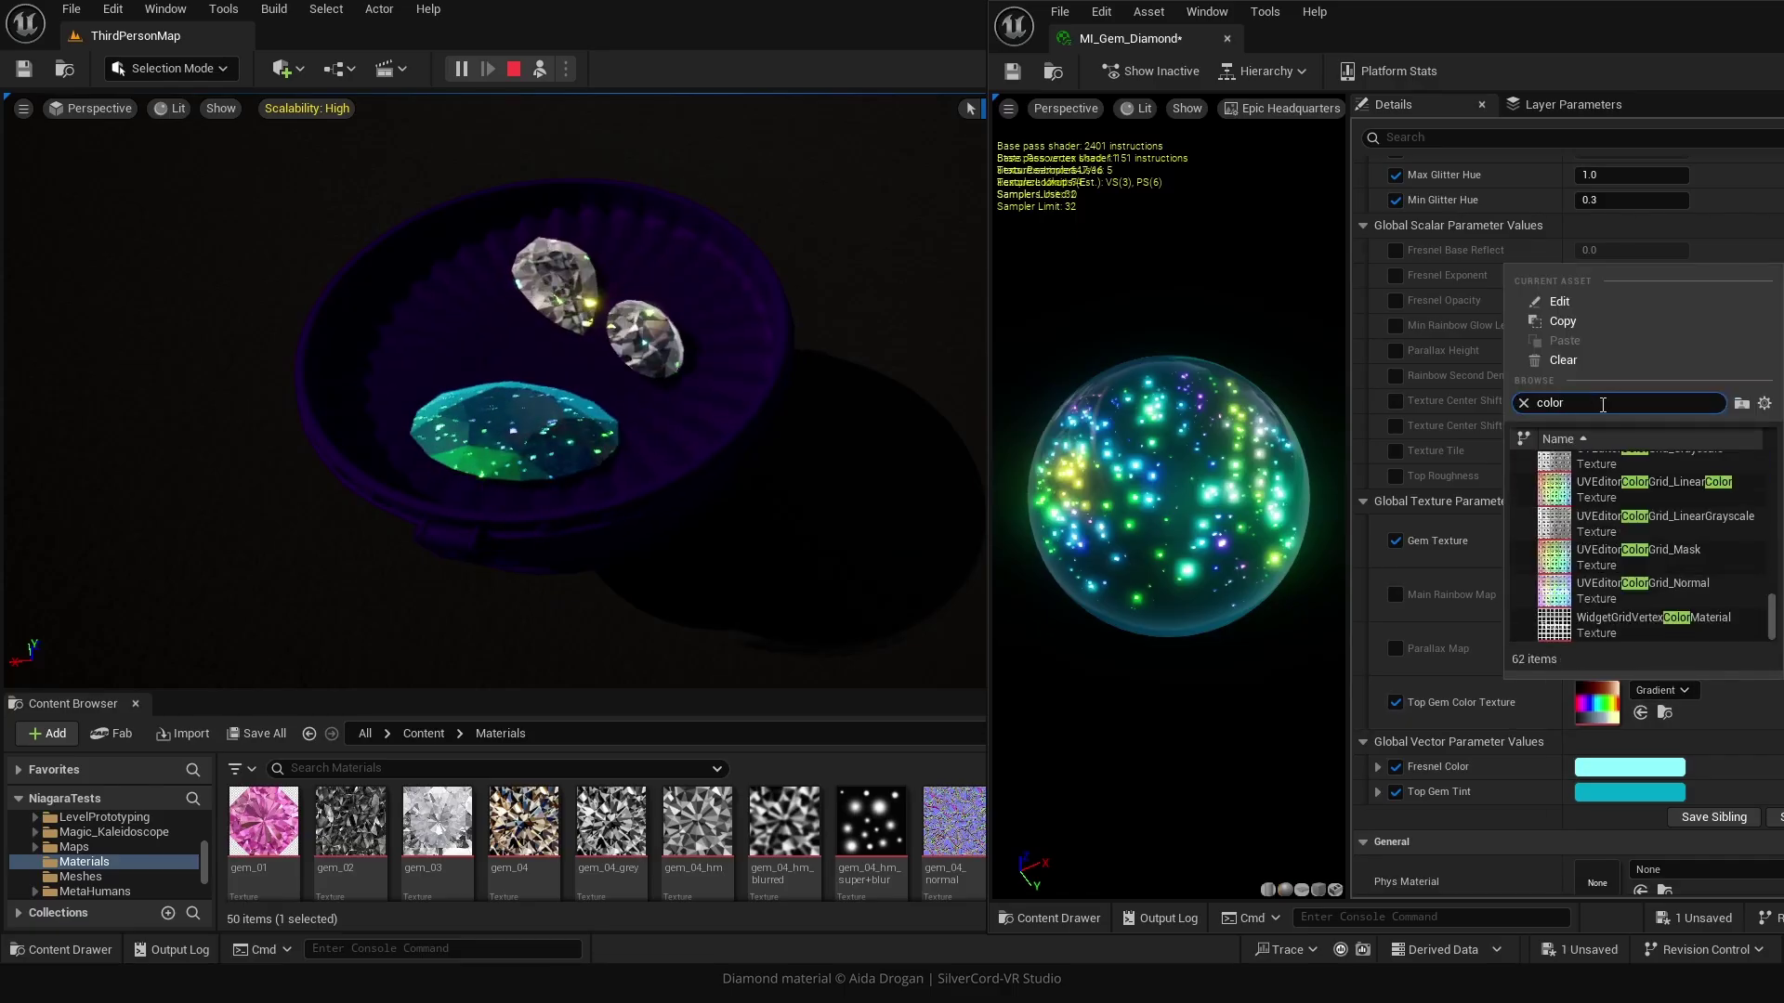
scroll(1669, 527, "down", 10)
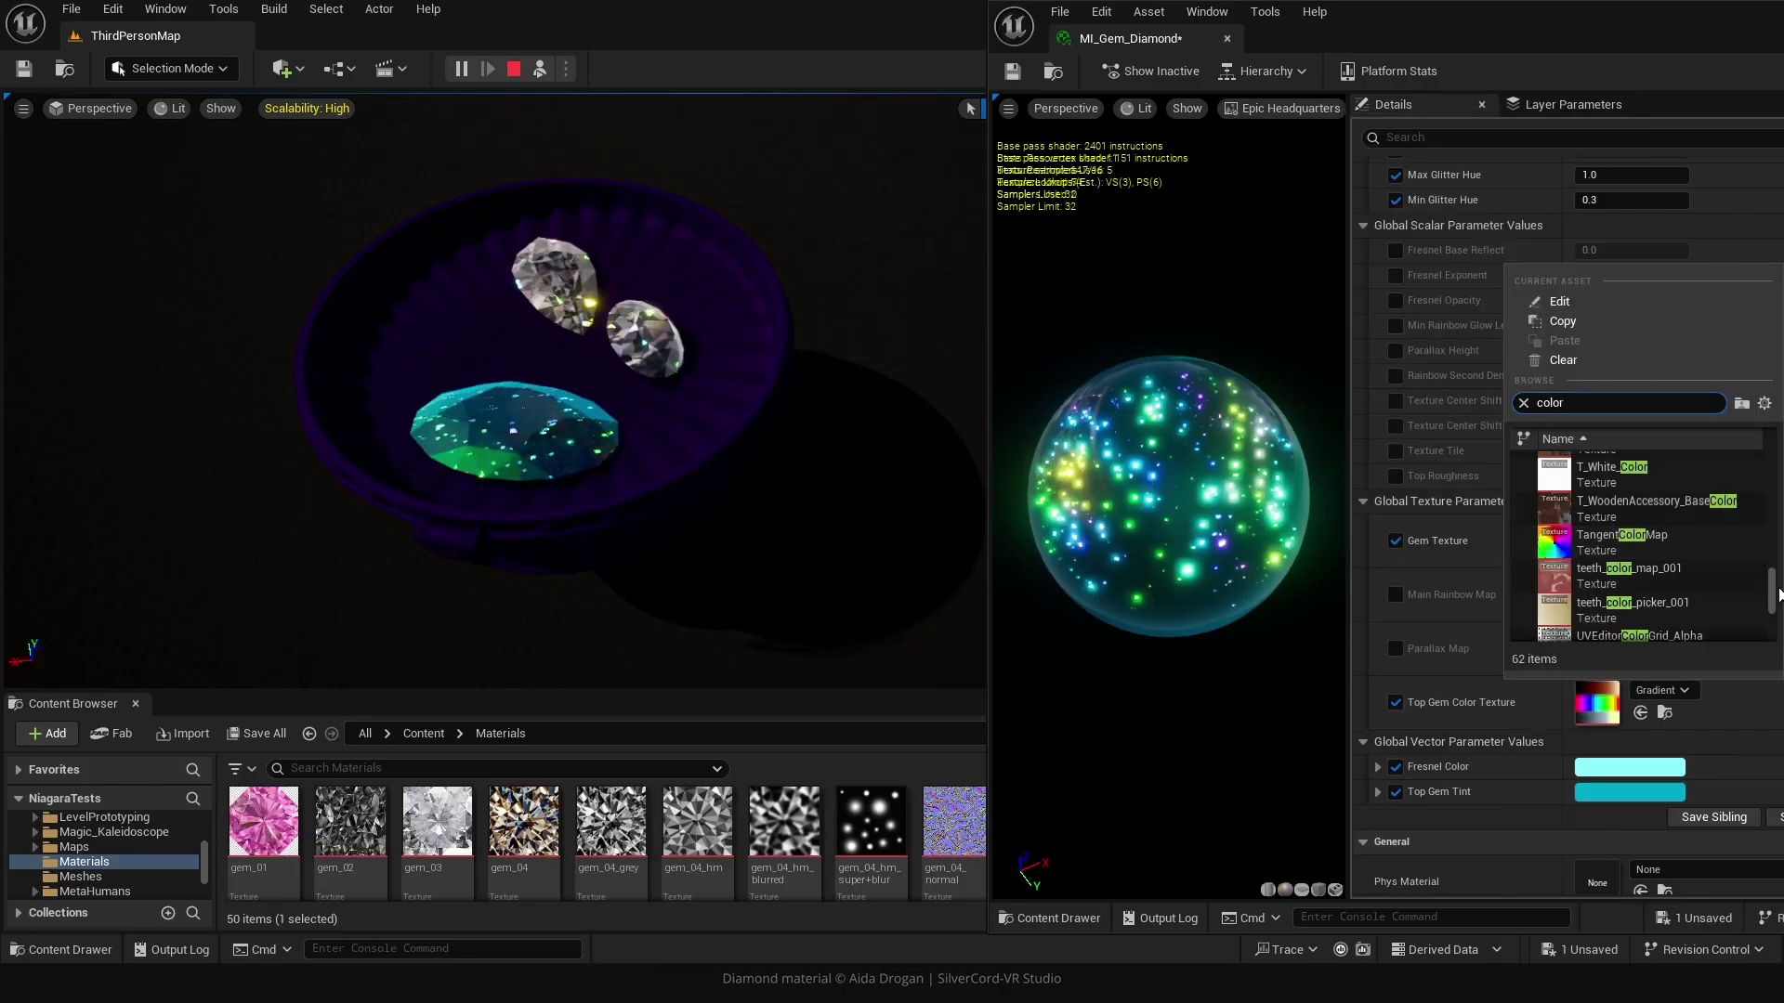
left_click(1663, 545)
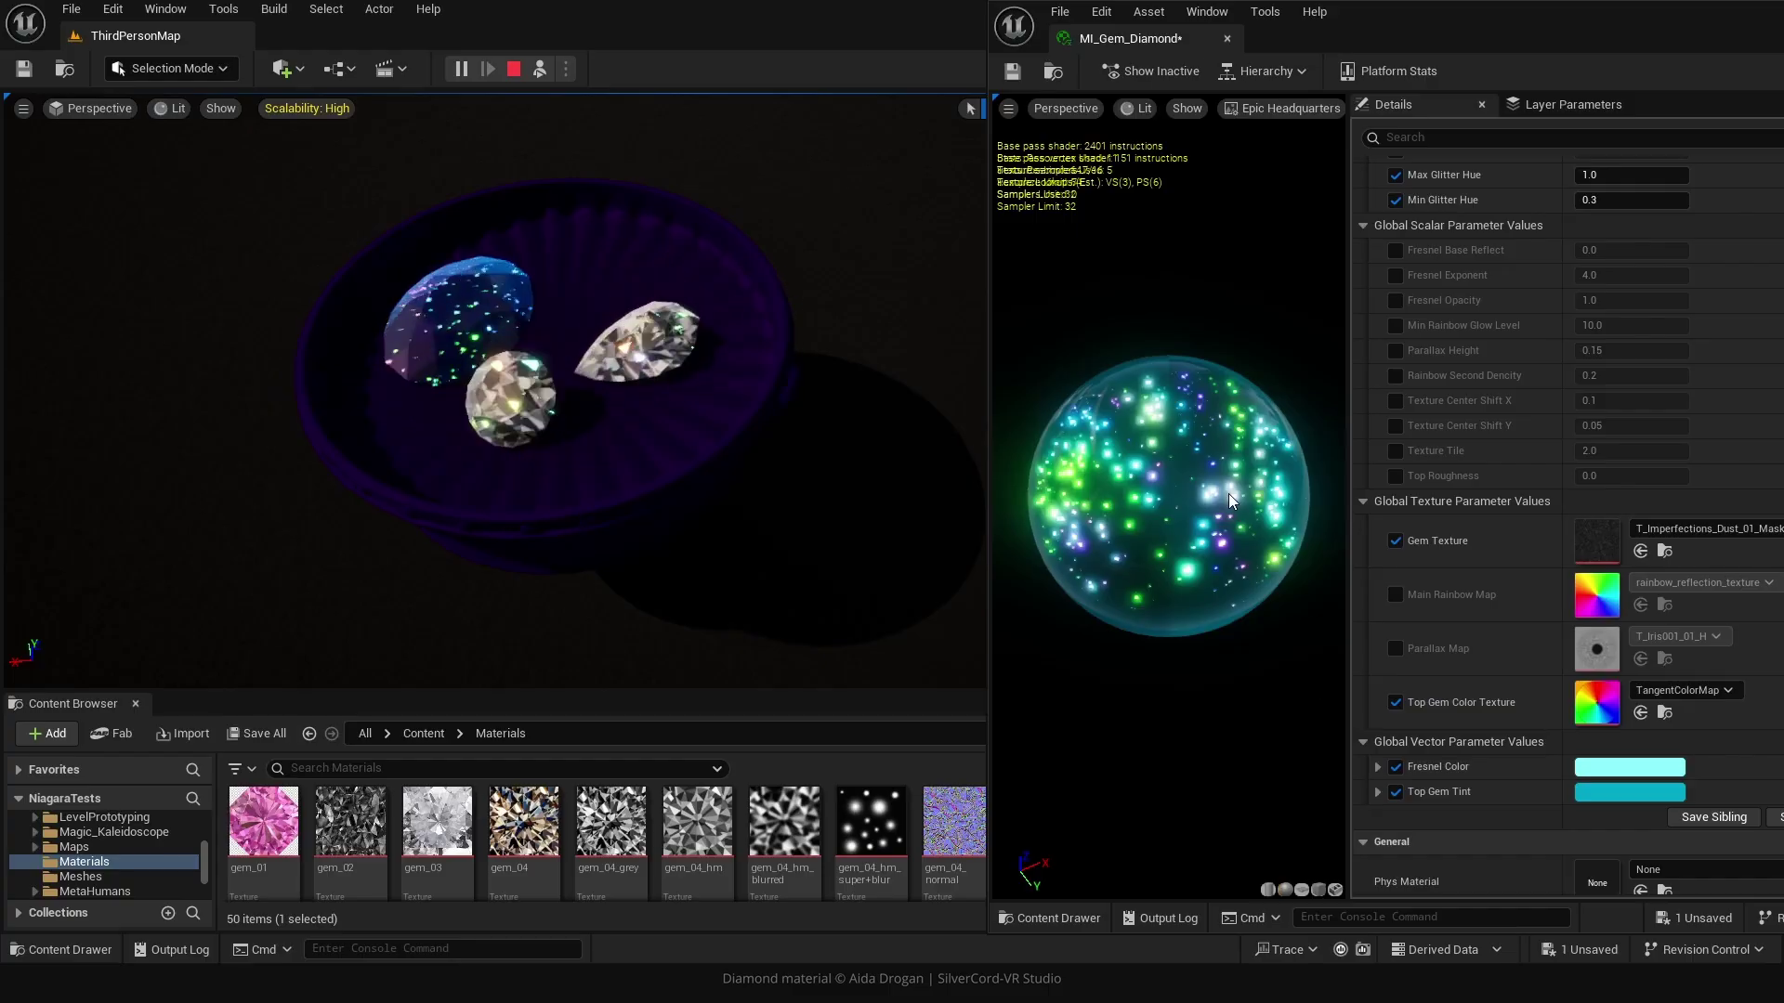
left_click_drag(1132, 475, 1207, 481)
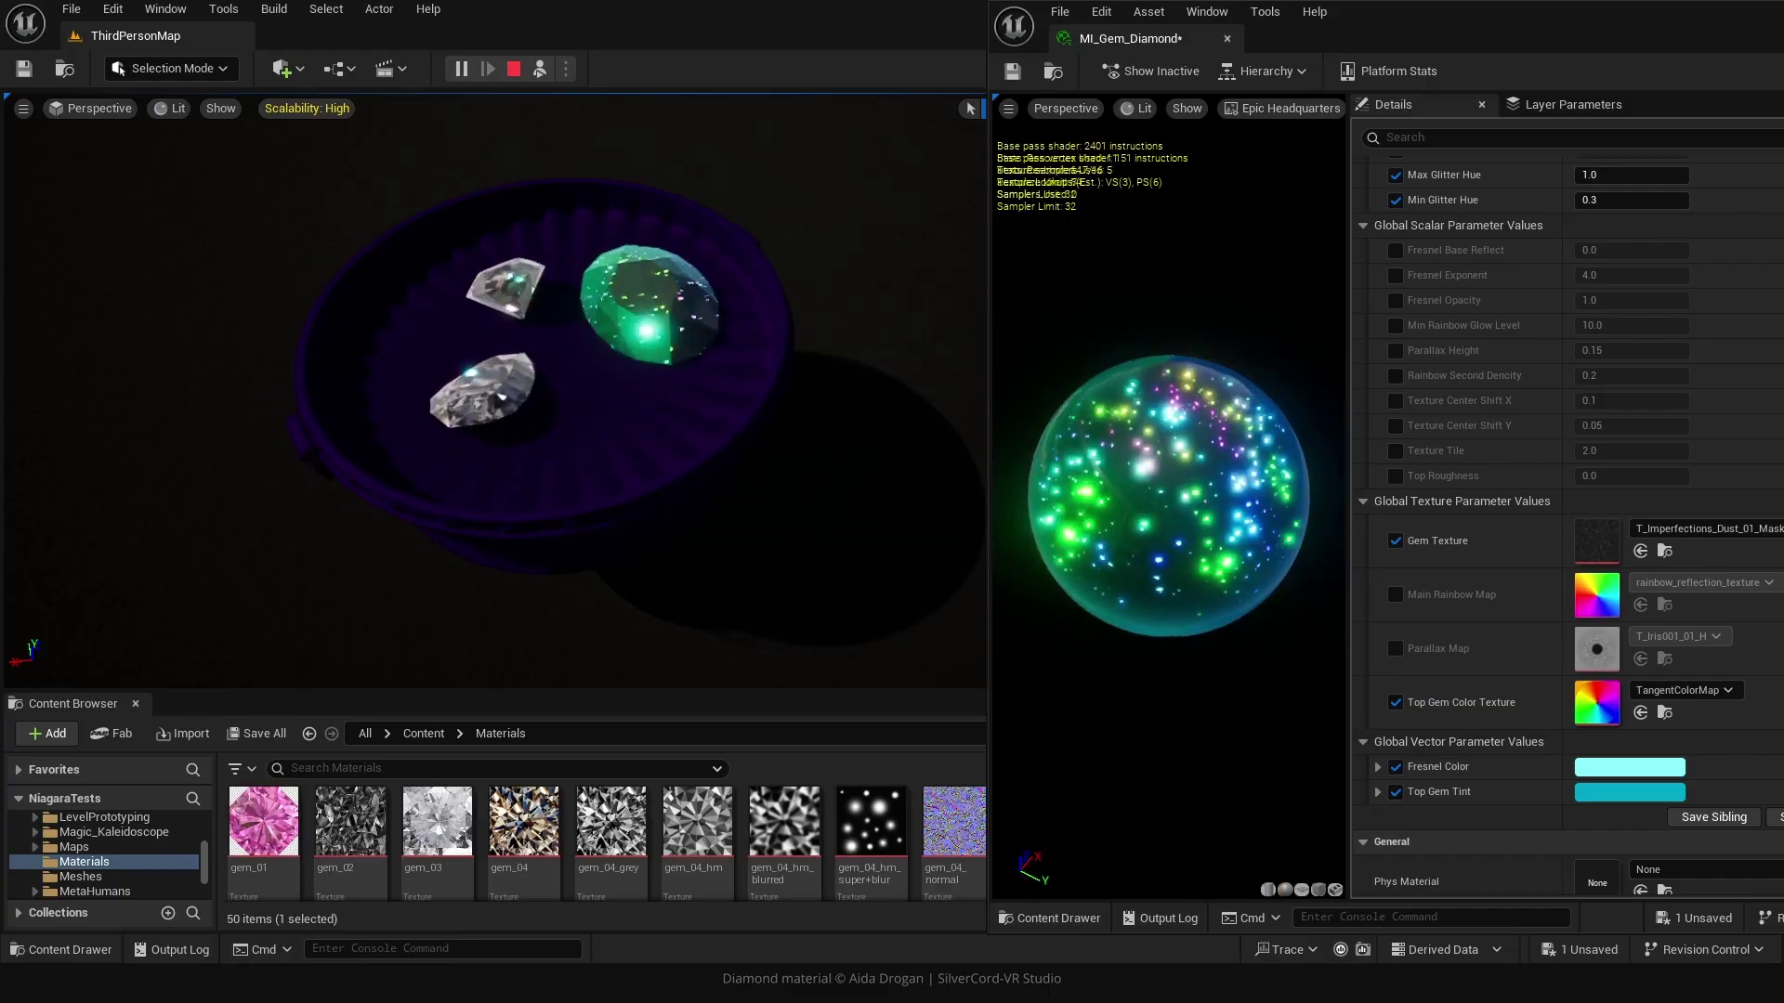
left_click(1395, 649)
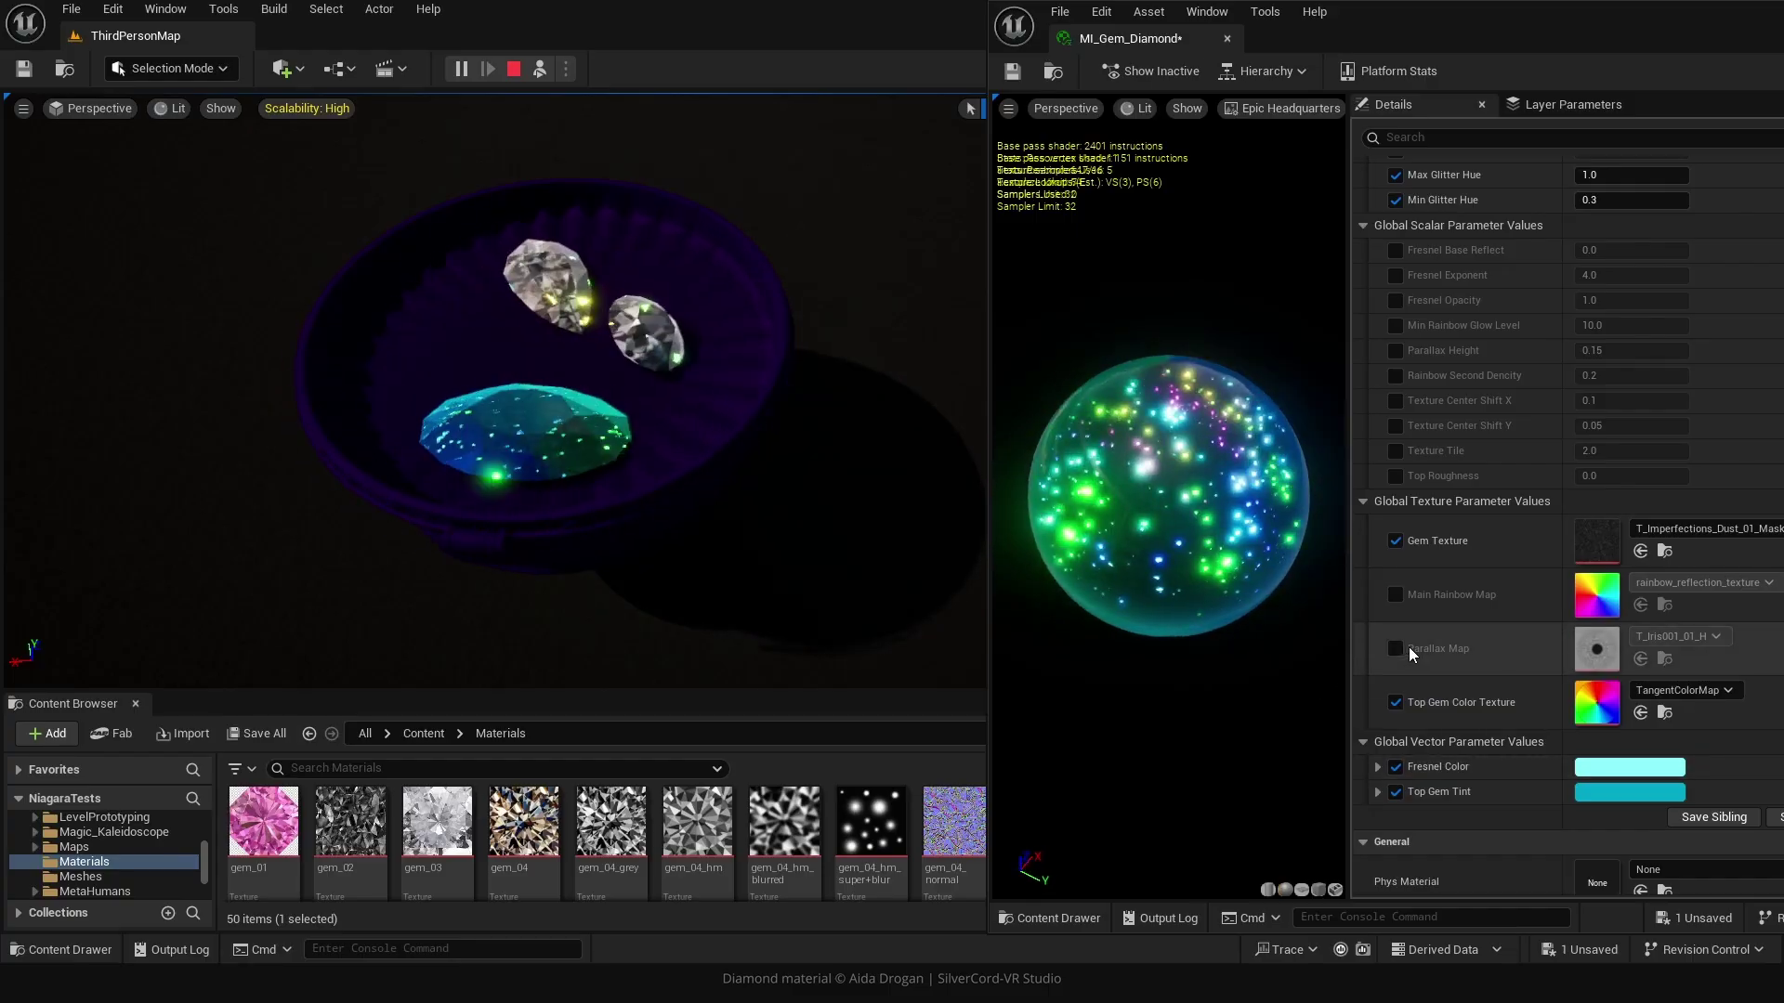
Use Tex_Wave_Height_H as the Parallax Map texture.
left_click(1665, 638)
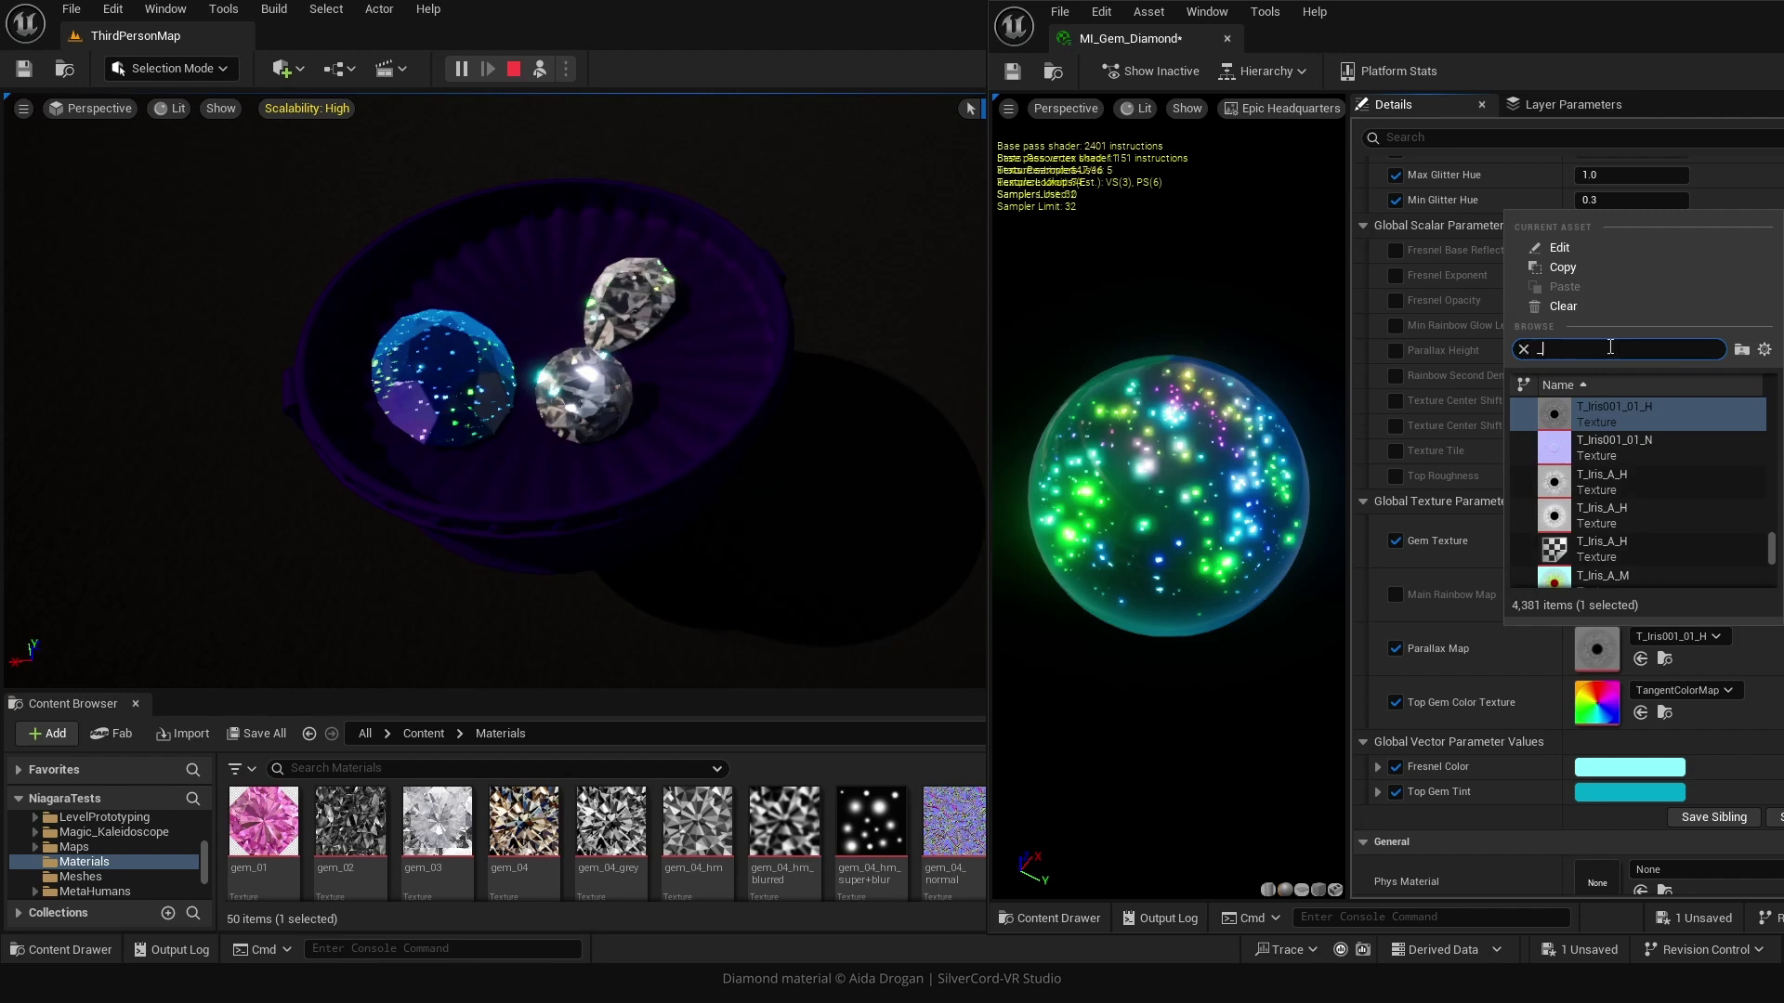
type("h")
scroll(1661, 548, "down", 3)
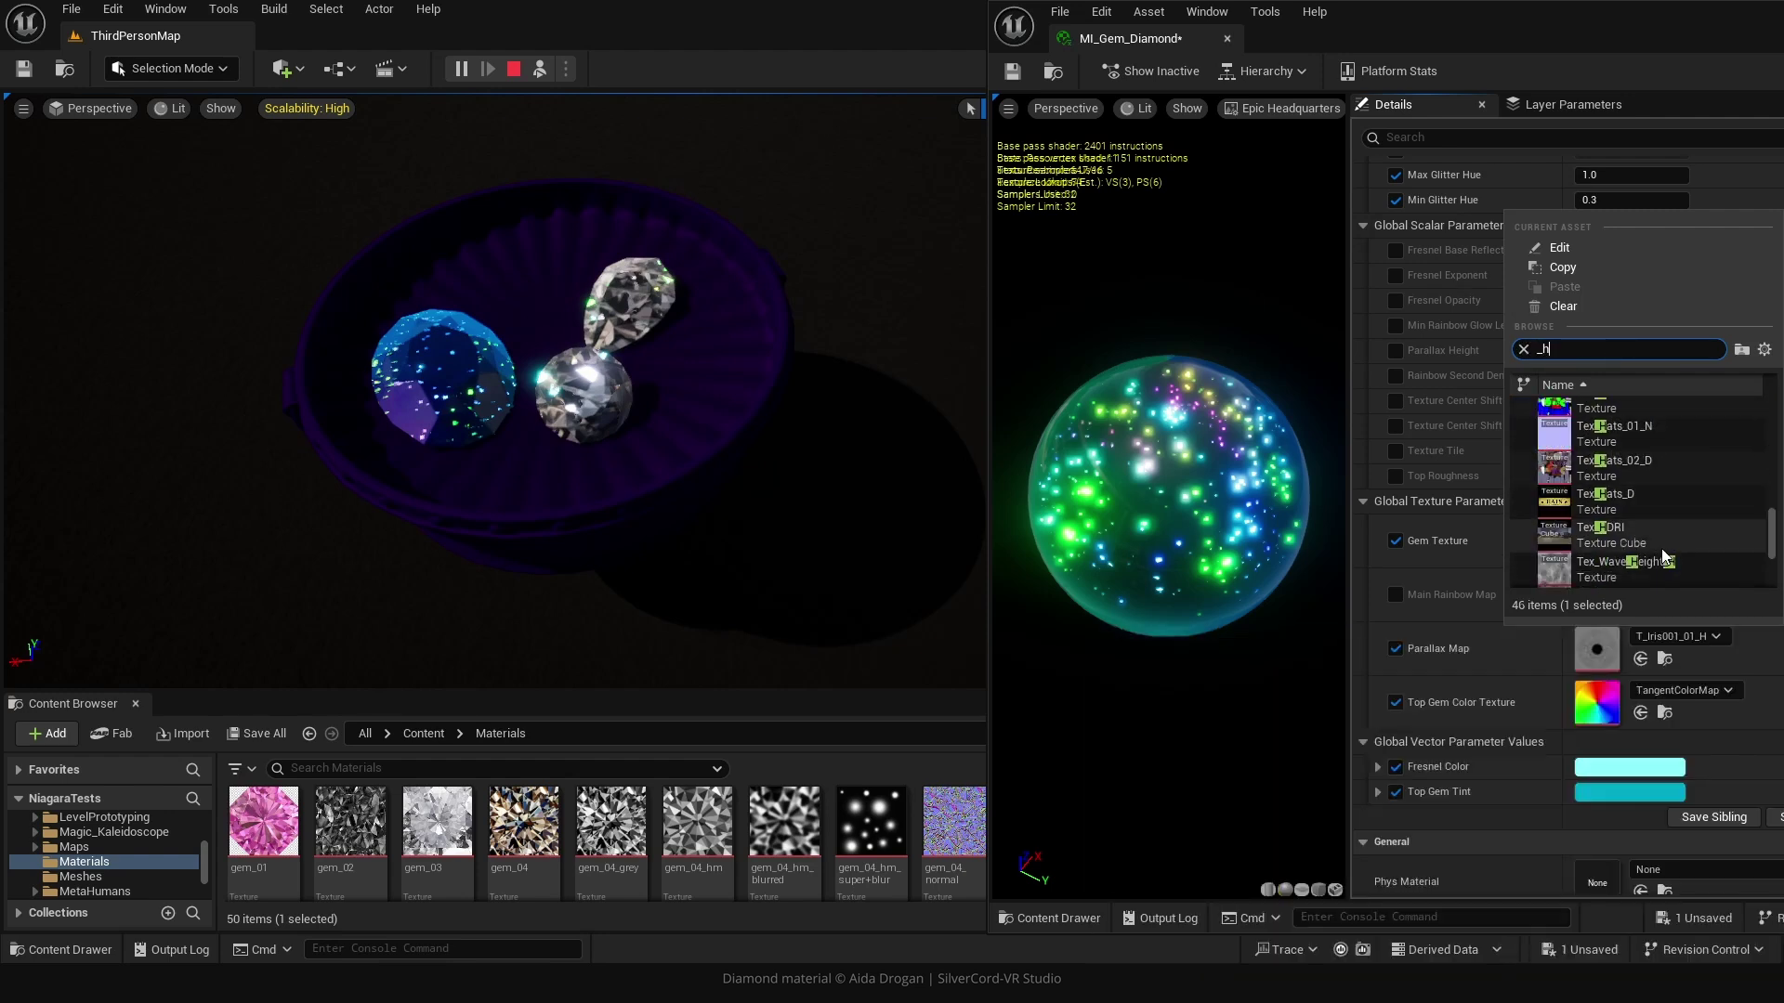
left_click(1613, 459)
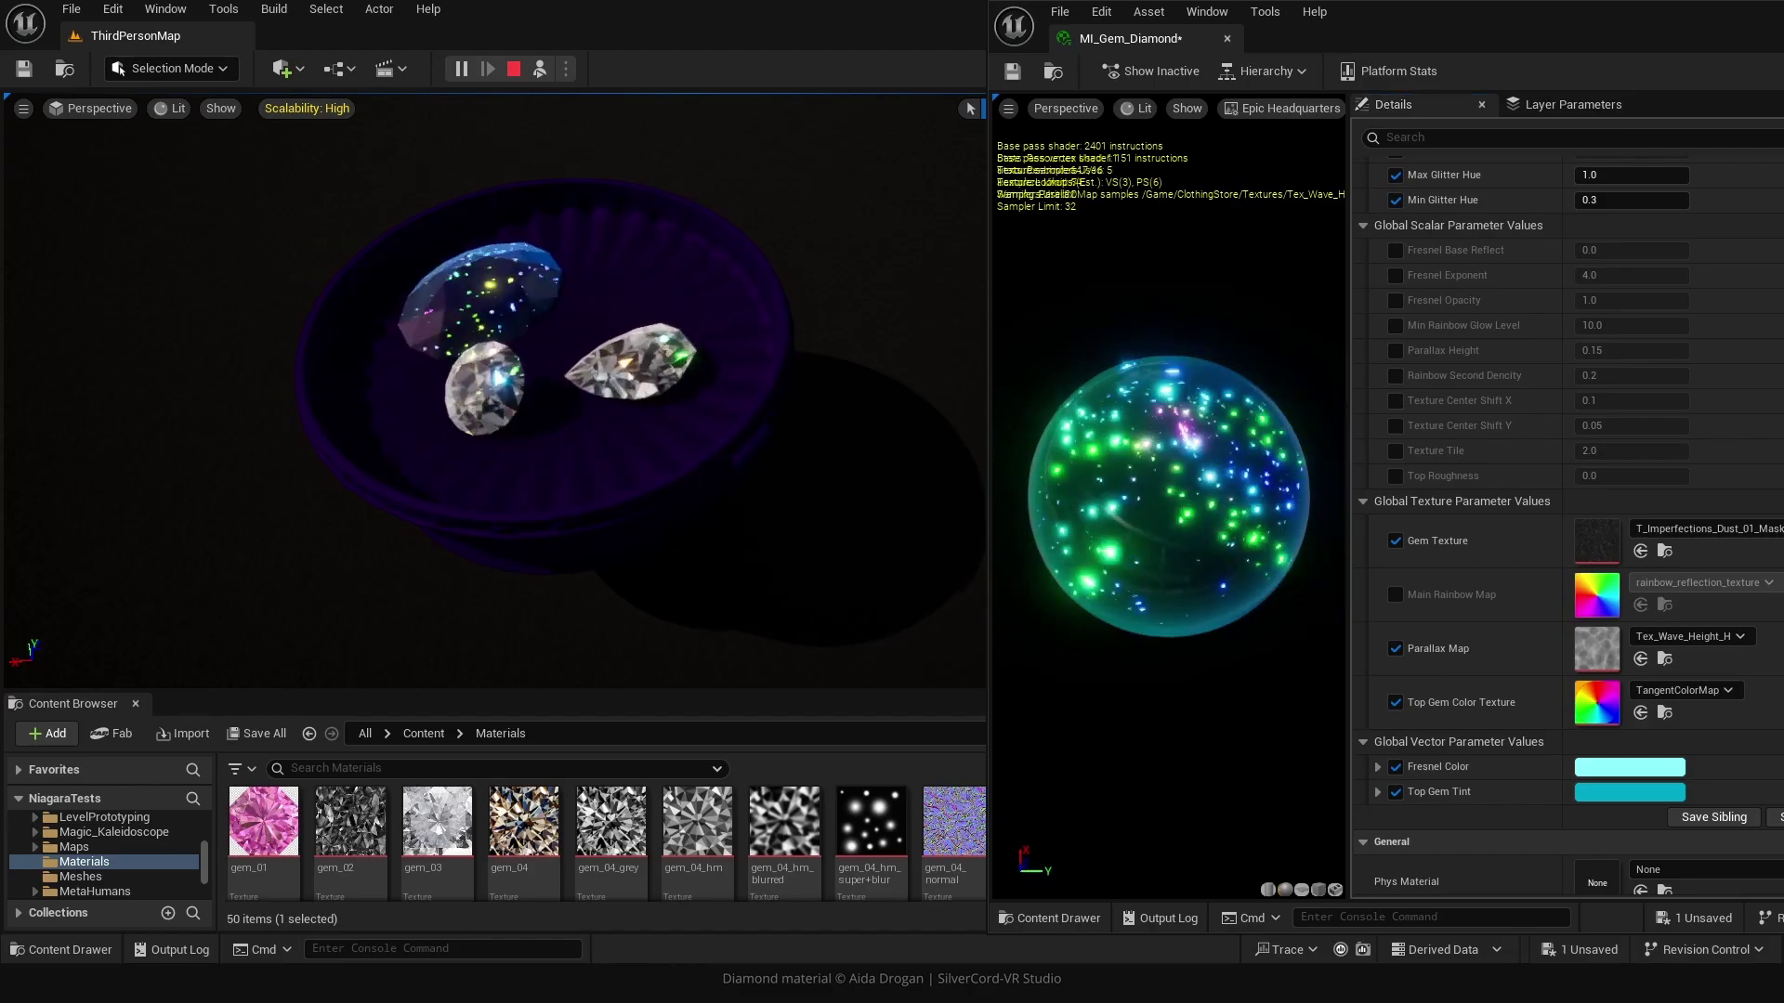
Set Gem Texture to T_Imperfections_FingerPrints_Mask2 and inspect the preview sphere.
left_click(1680, 530)
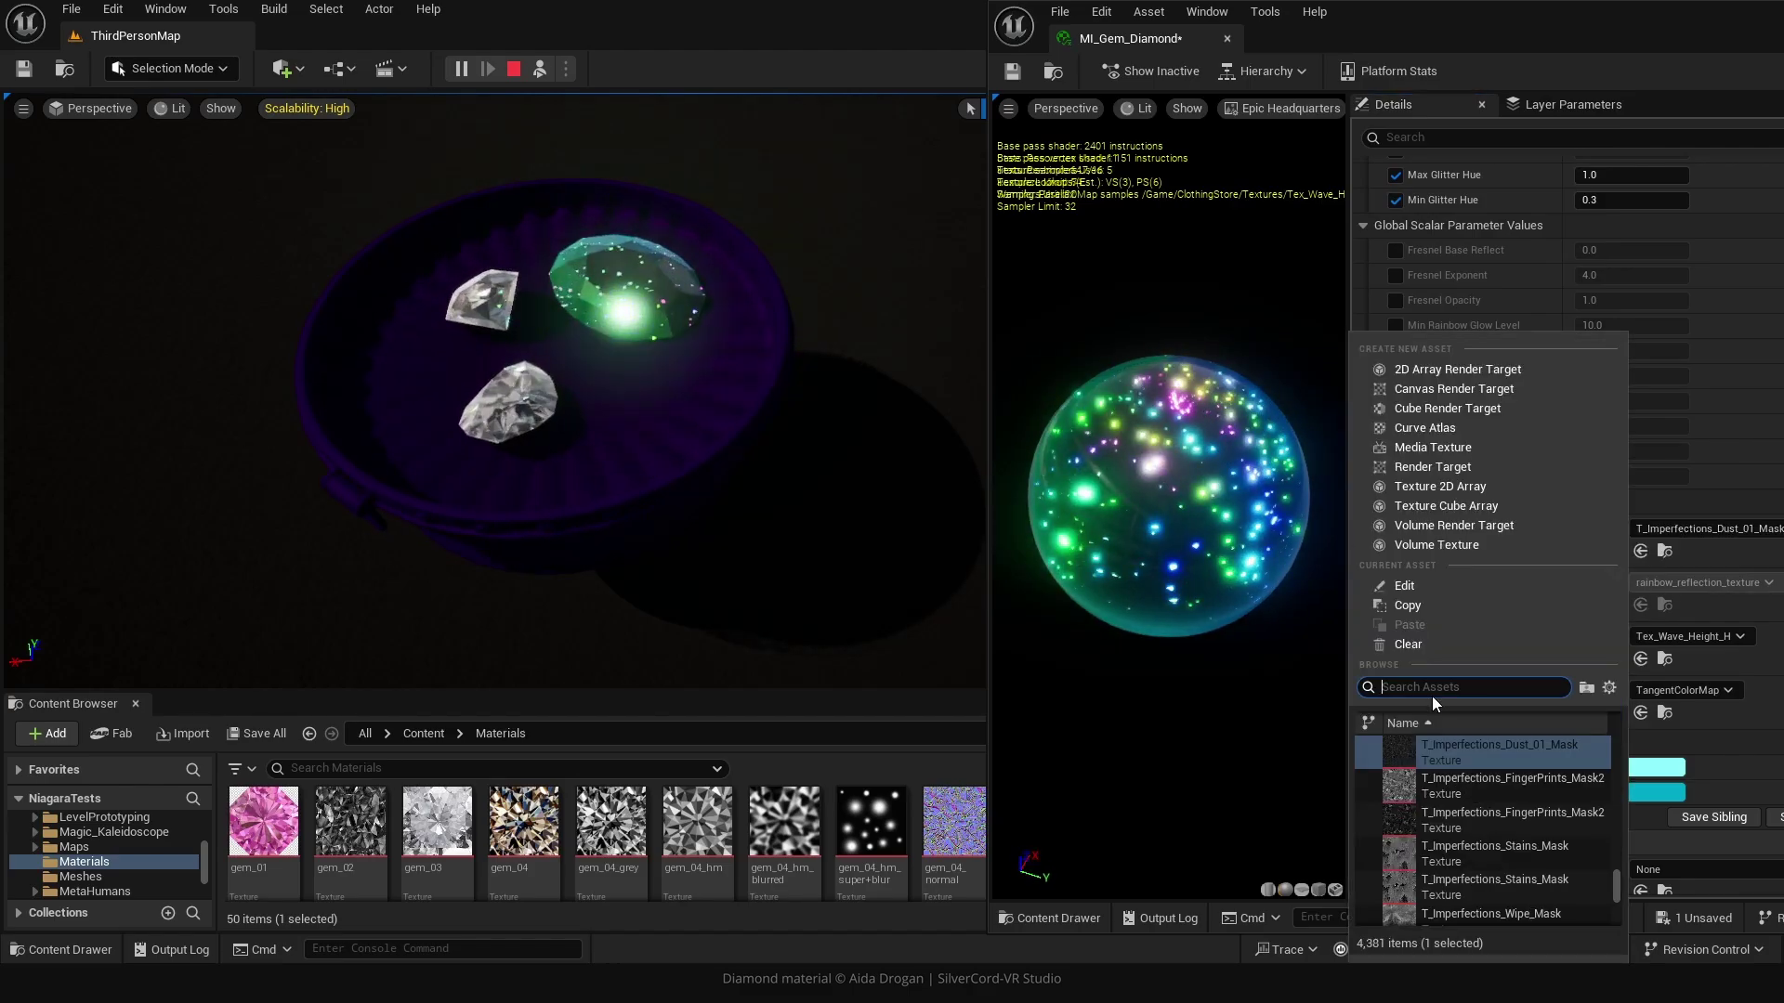
left_click(1520, 783)
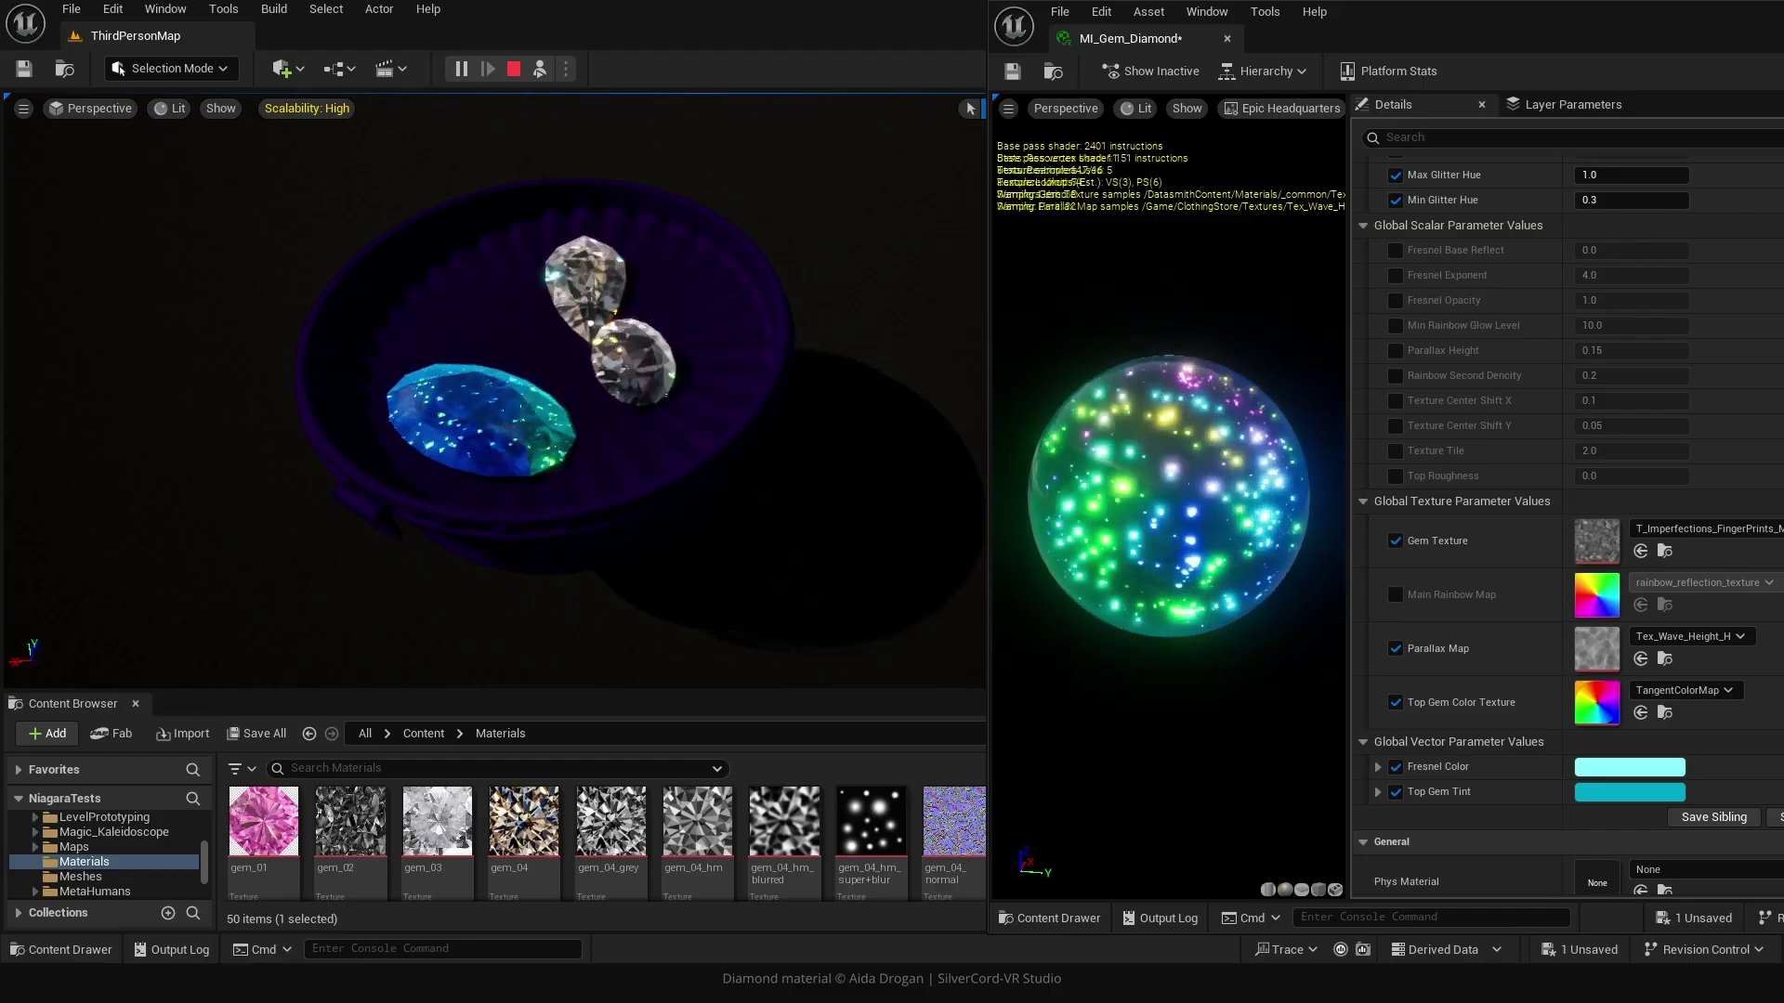
left_click_drag(1078, 515, 1122, 515)
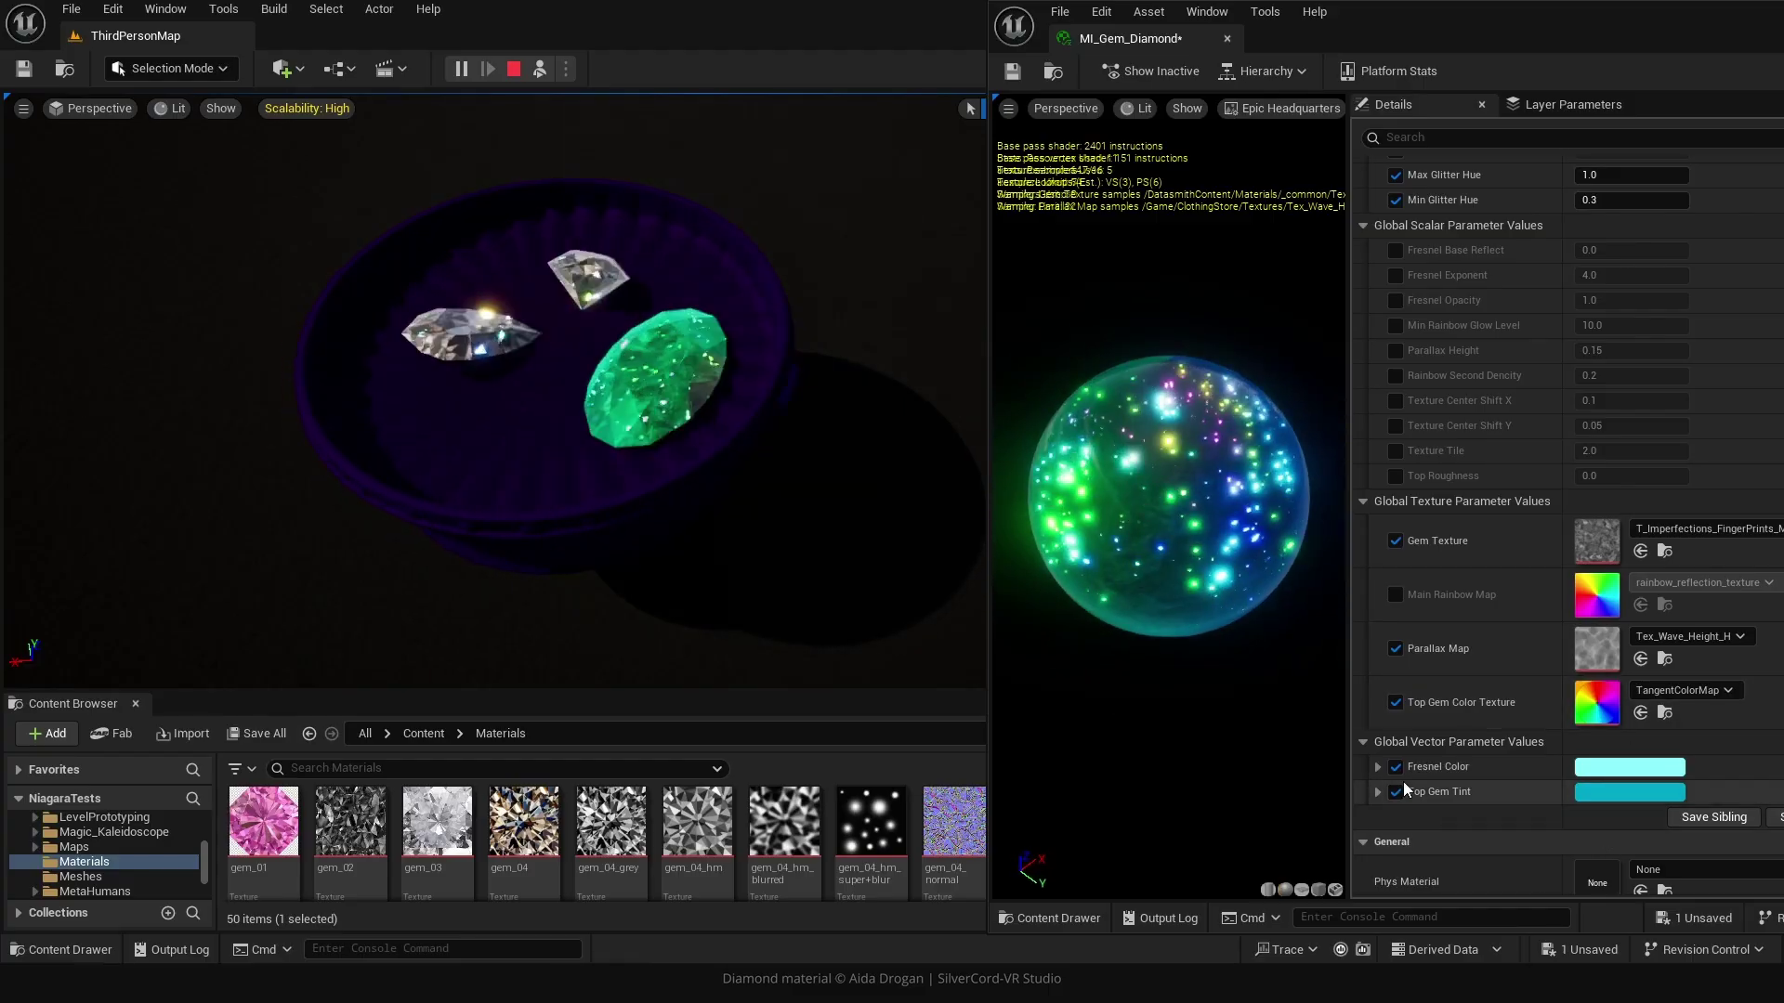
Enable Main Rainbow Map and assign RandomMirrorDisc, after trying Ramp_linear_1pixel.
left_click(1397, 594)
left_click(1672, 583)
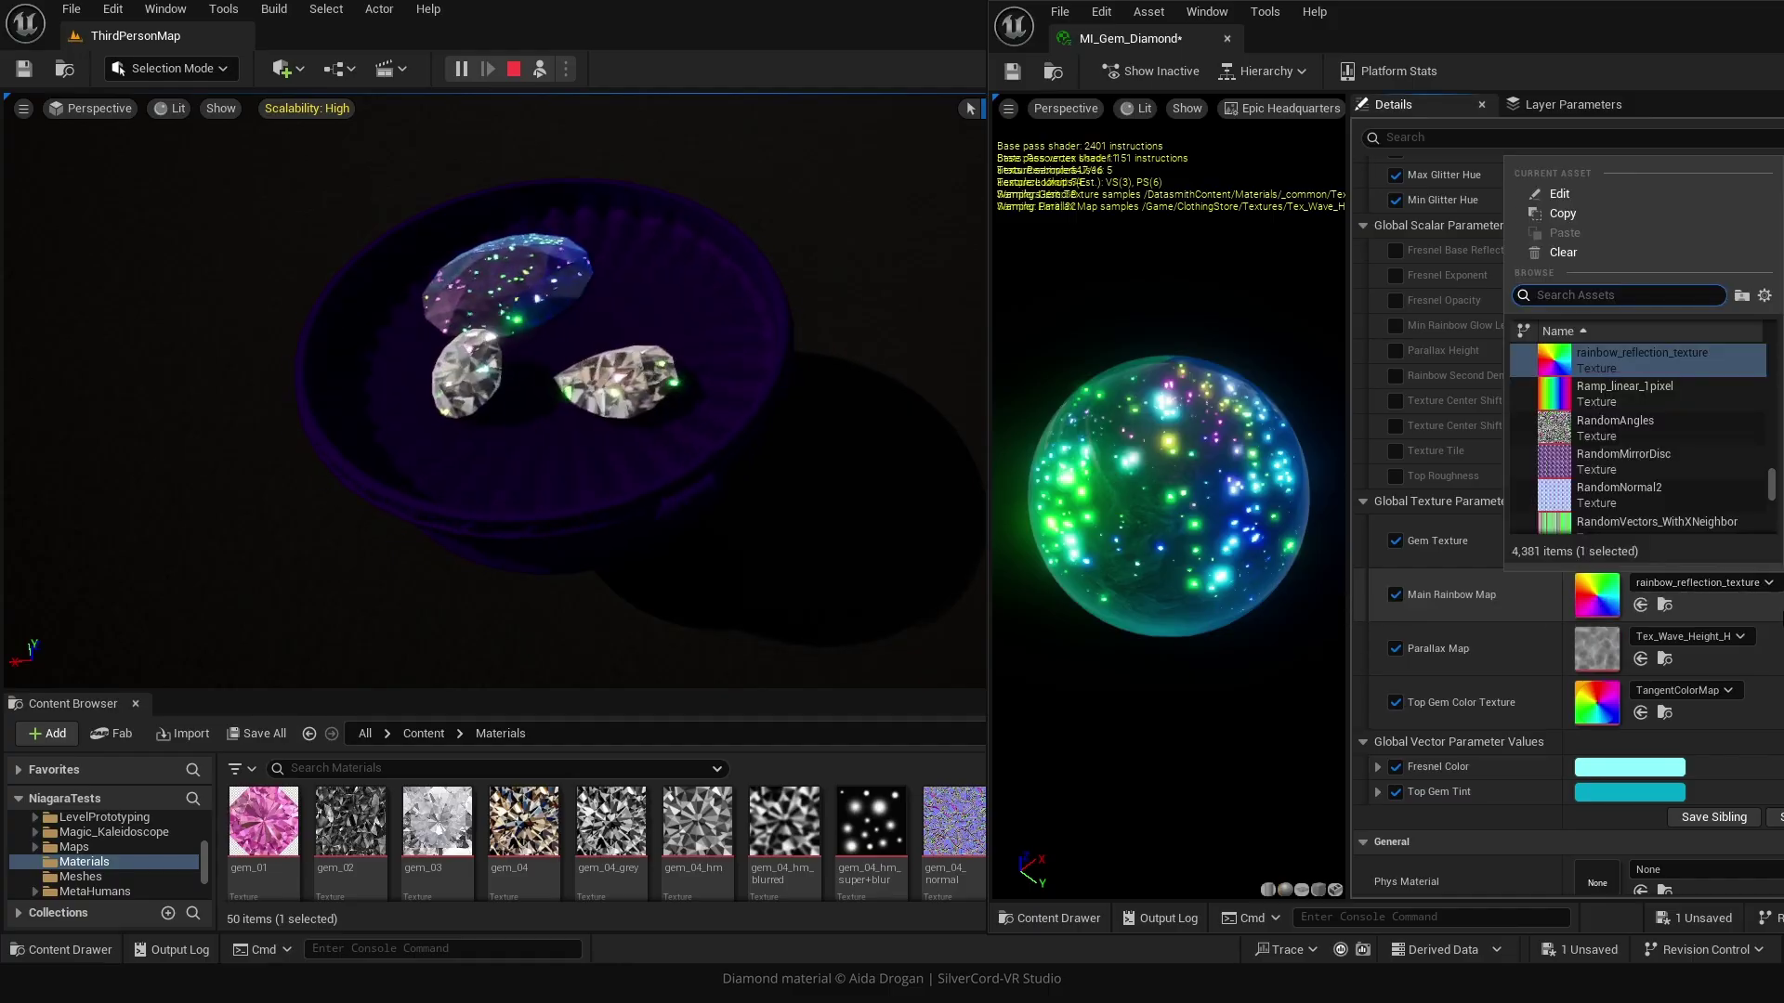
left_click(1636, 398)
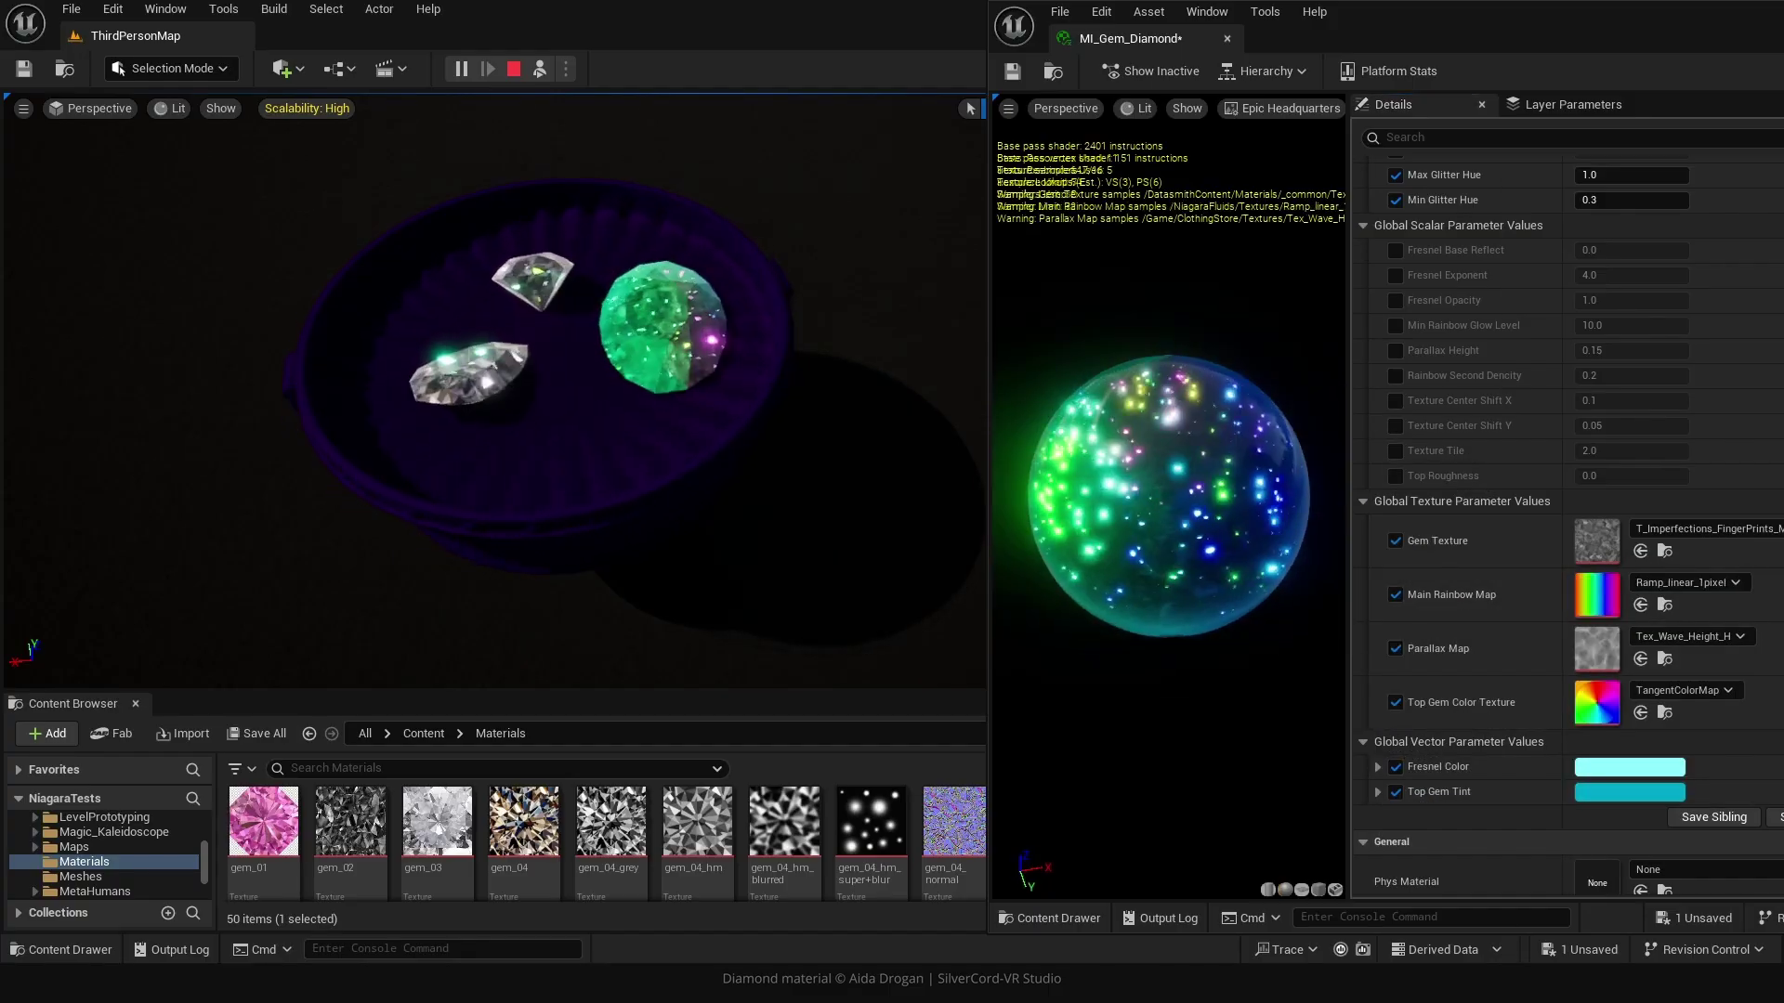
left_click(1712, 585)
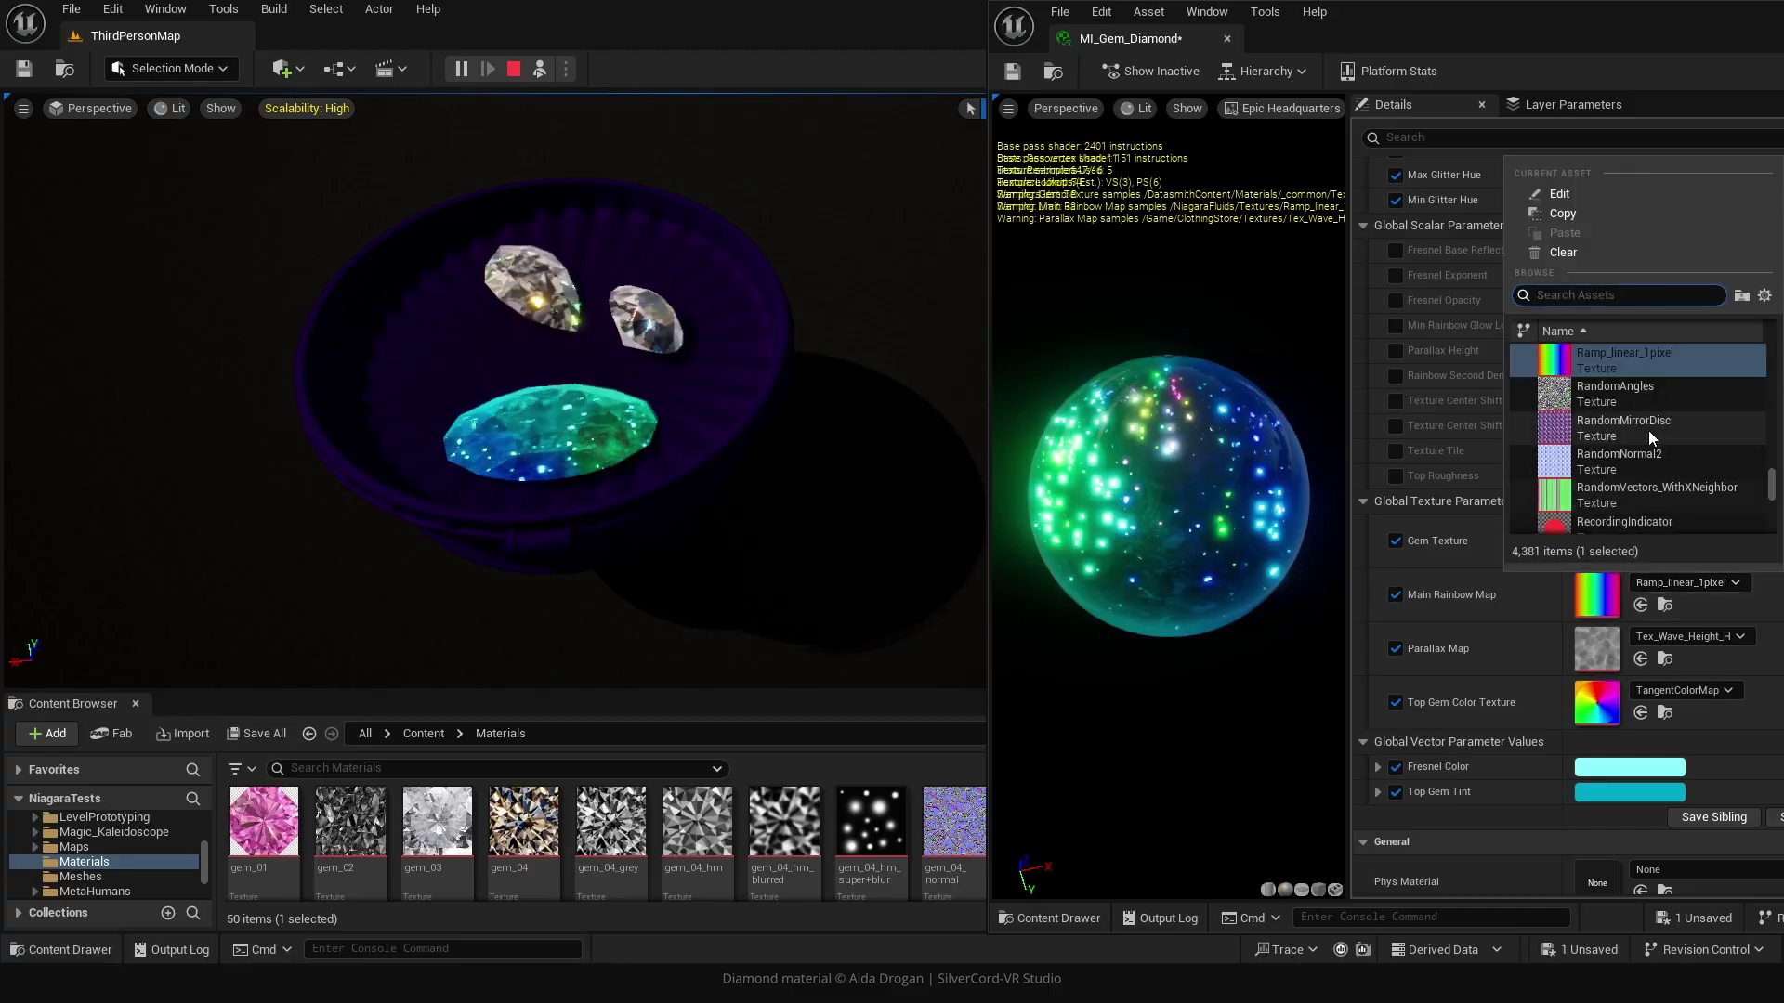
left_click(1653, 428)
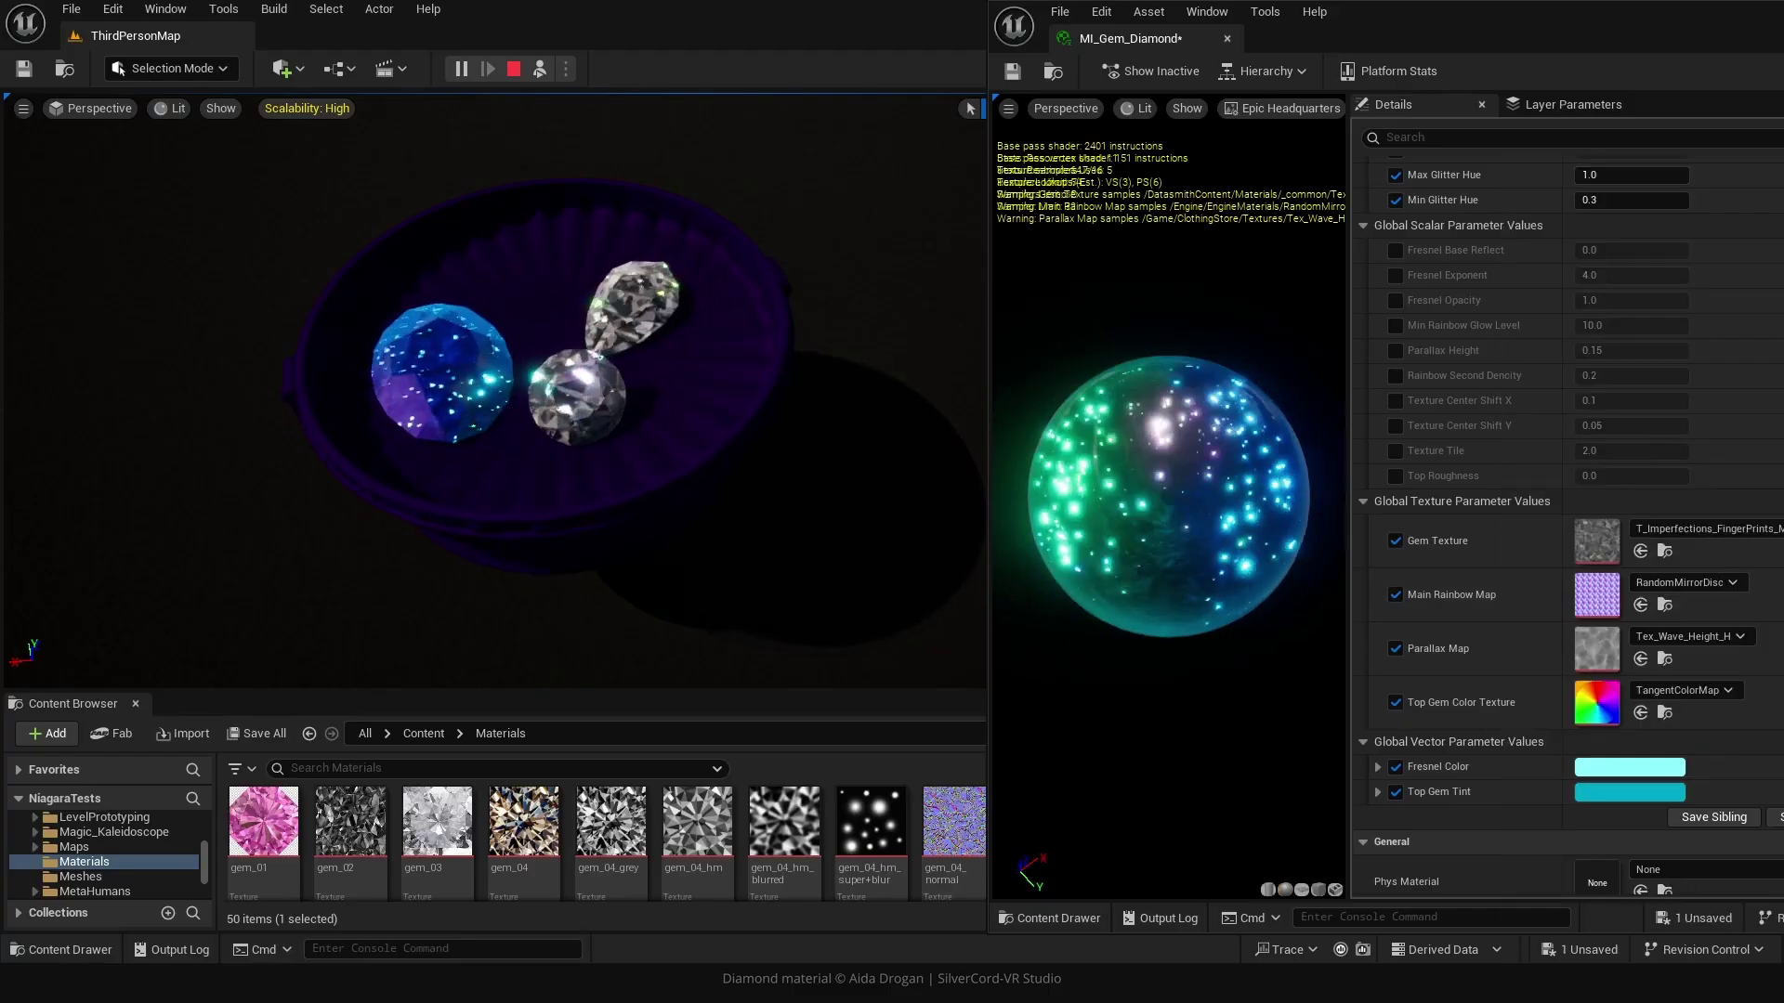
Set Min Glitter Hue to 0.0.
scroll(1574, 383, "up", 3)
mouse_move(1617, 348)
left_mouse_down()
mouse_move(1635, 348)
mouse_move(1580, 349)
left_mouse_up()
left_click(1593, 348)
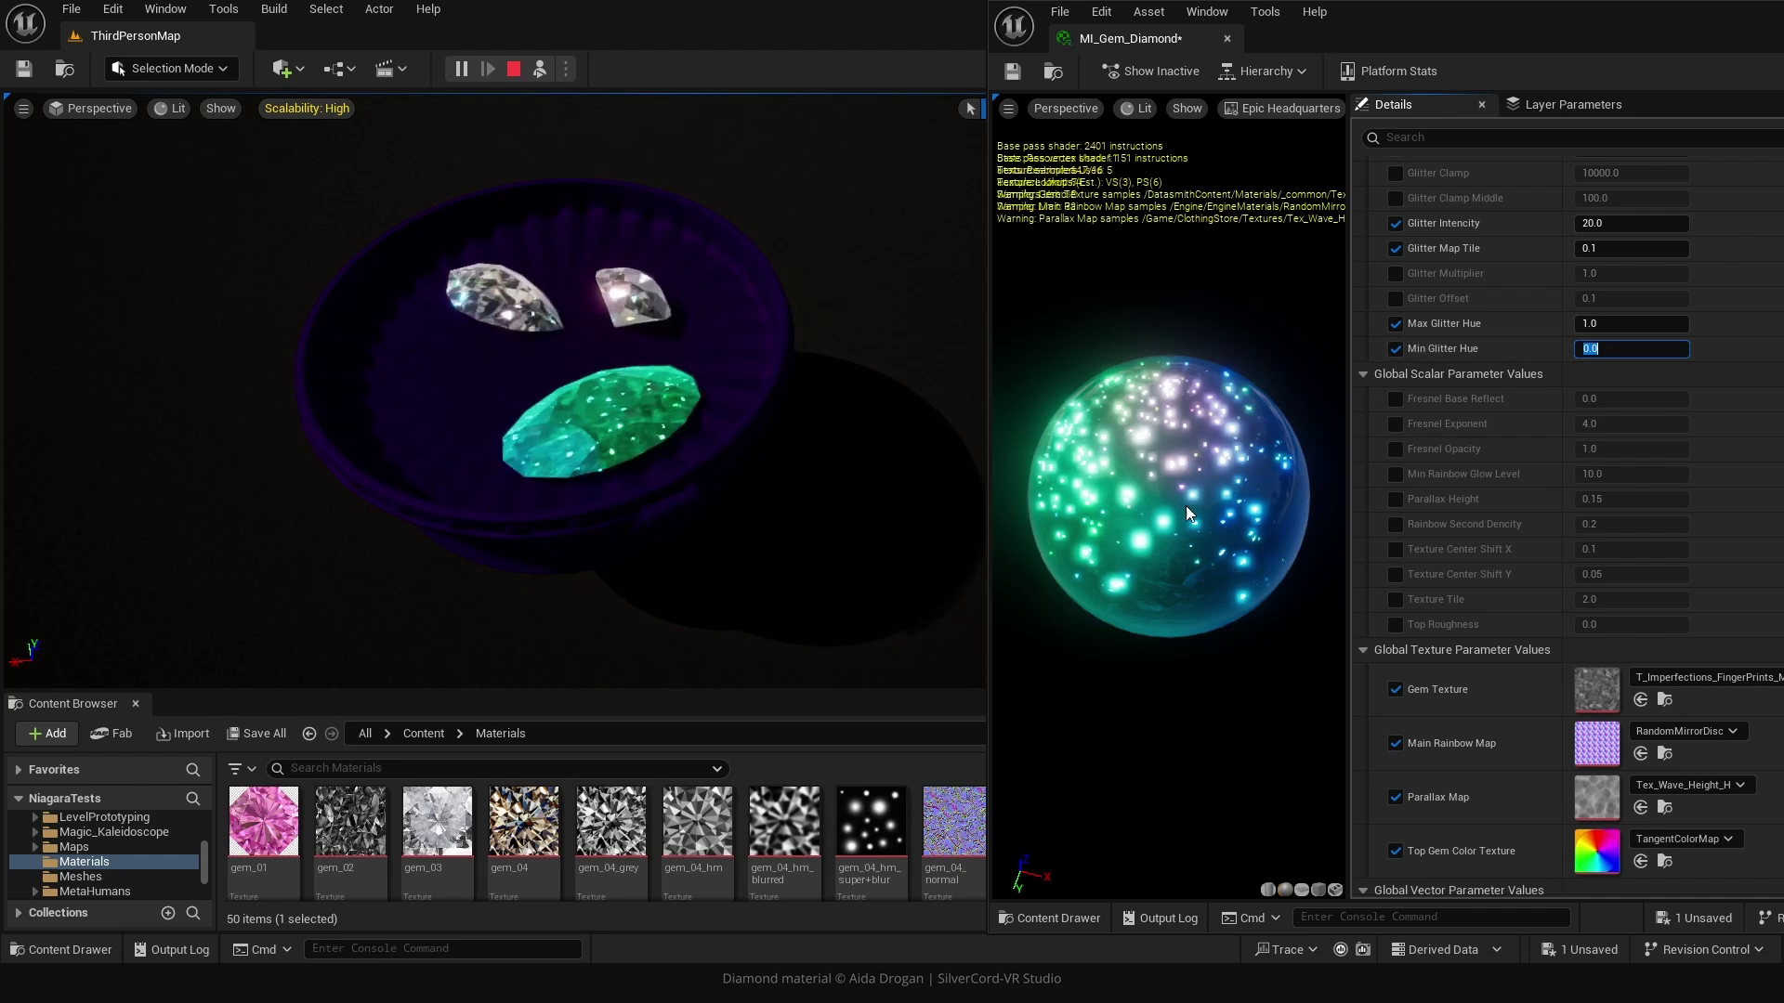
key("Return")
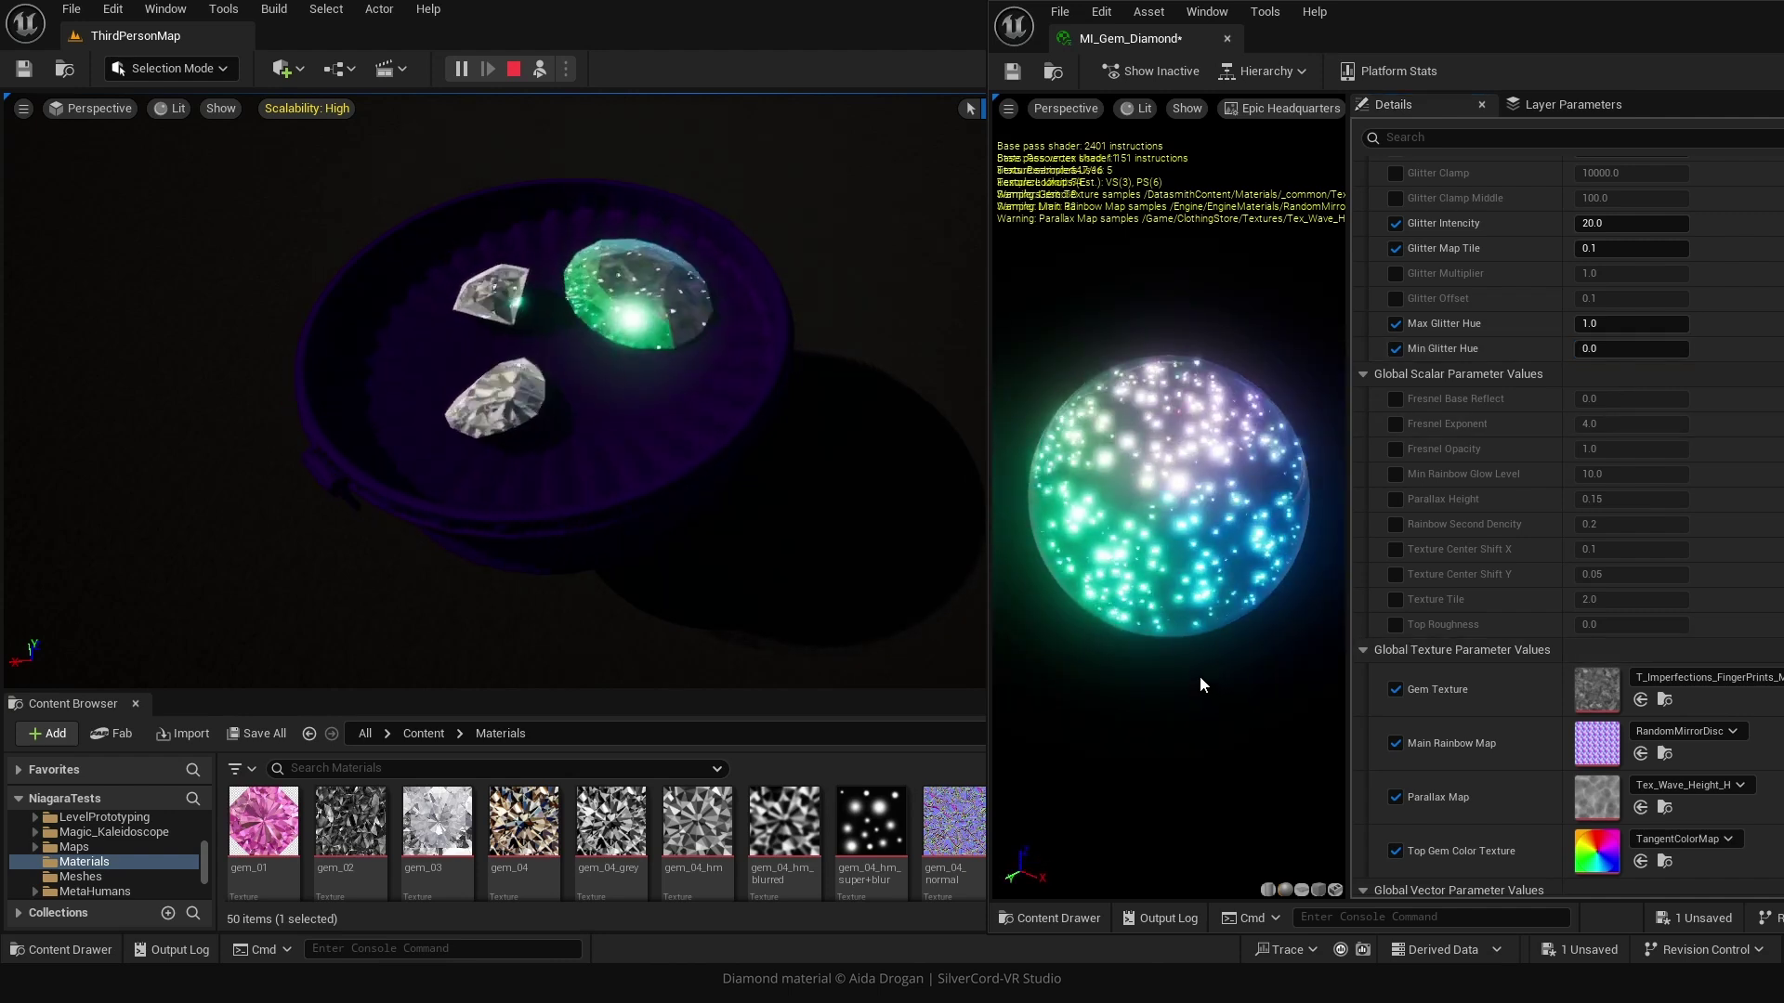
scroll(1574, 729, "down", 3)
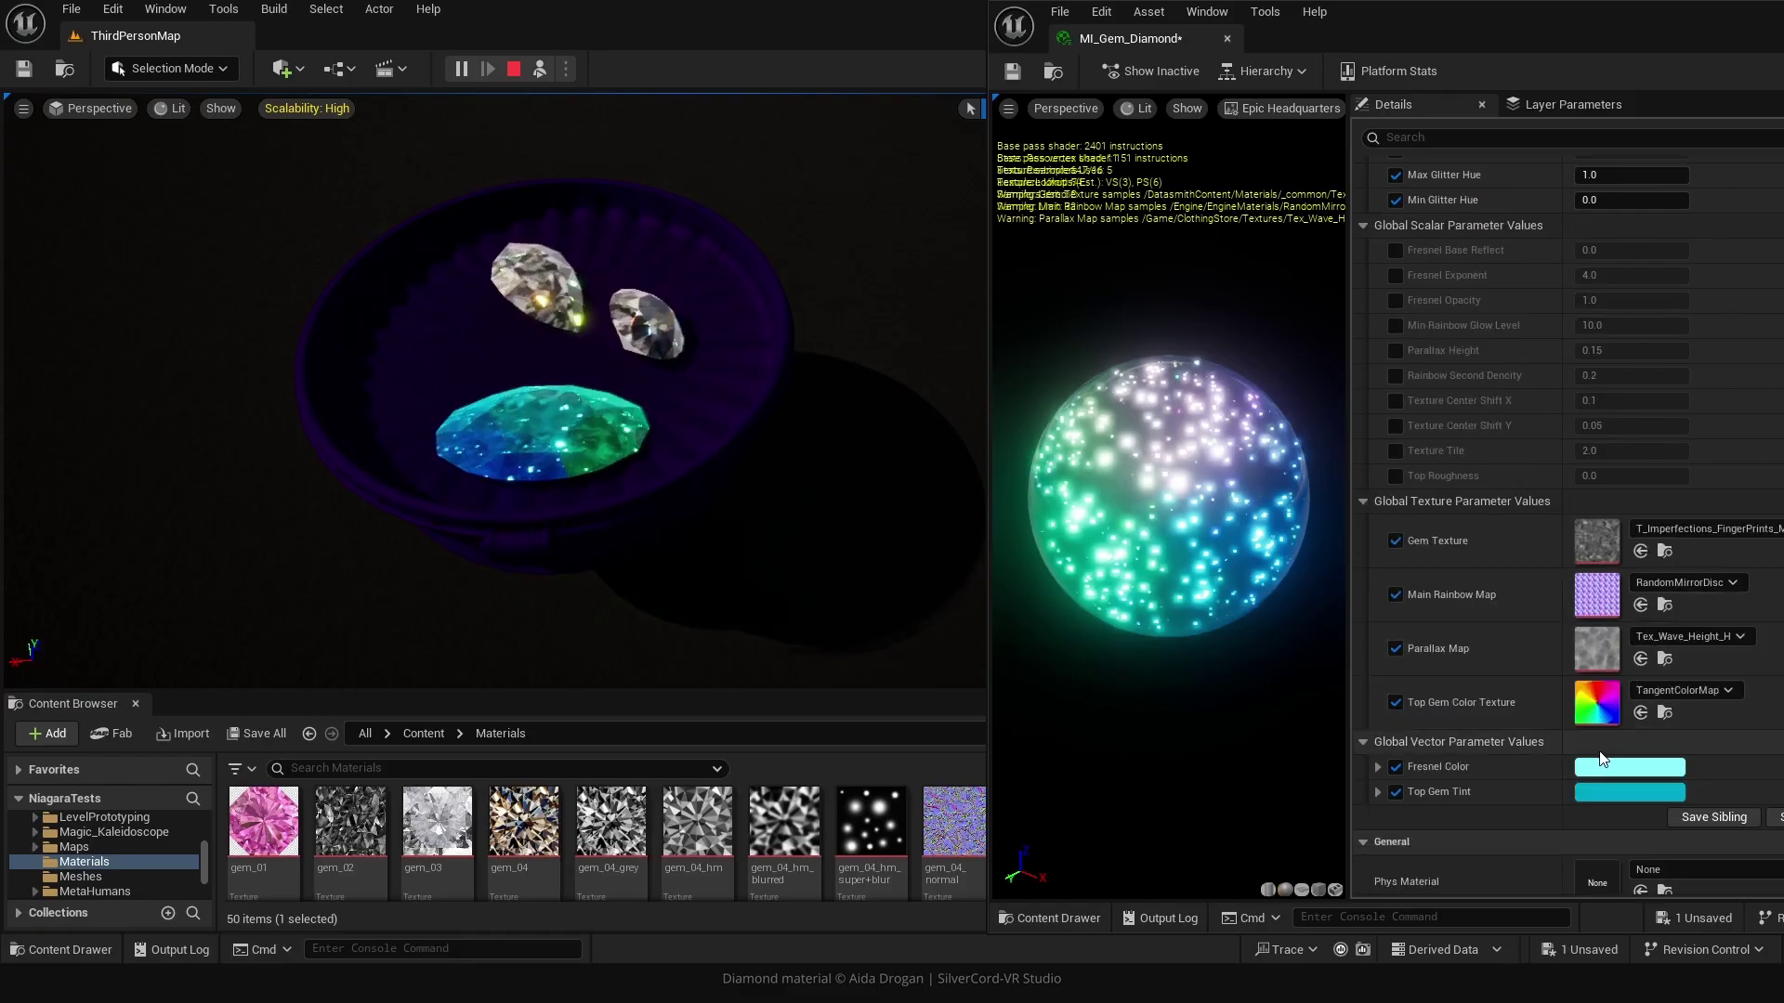
scroll(1597, 695, "down", 2)
Change the Fresnel Color to pink.
left_click(1605, 682)
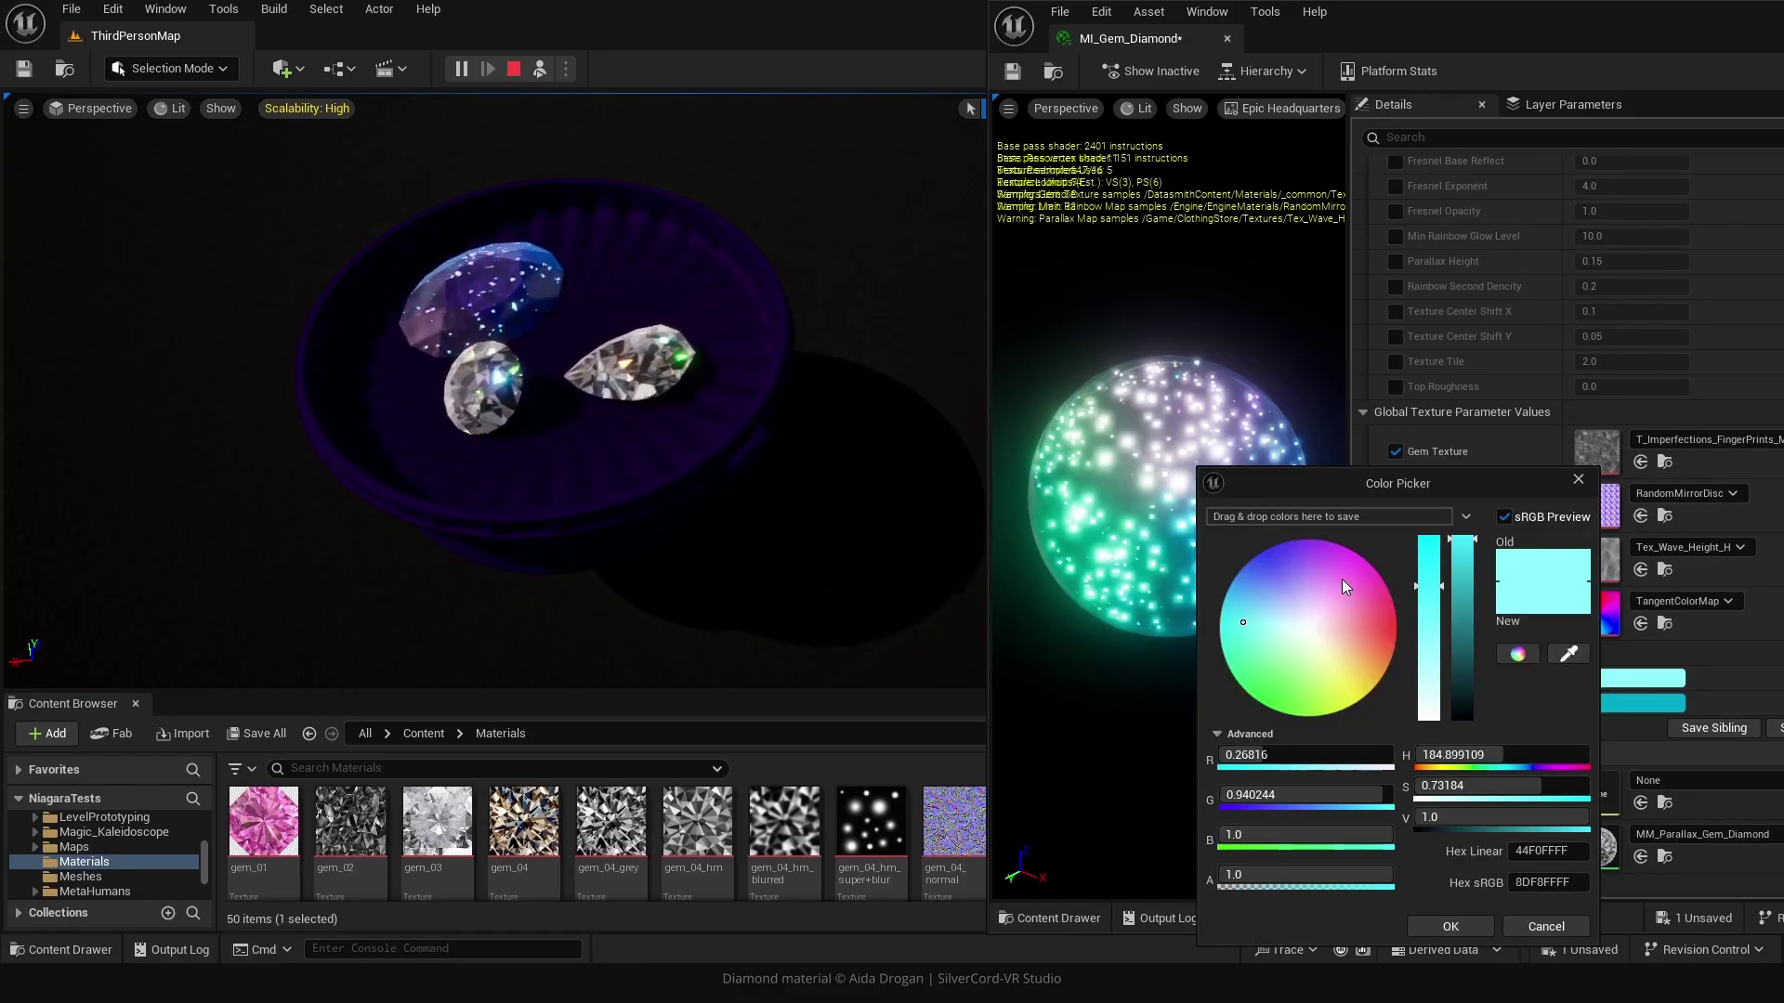
left_click(1341, 578)
left_click(1438, 927)
Set the Top Gem Tint to a very dark purple (sRGB 260044FF).
left_click(1636, 703)
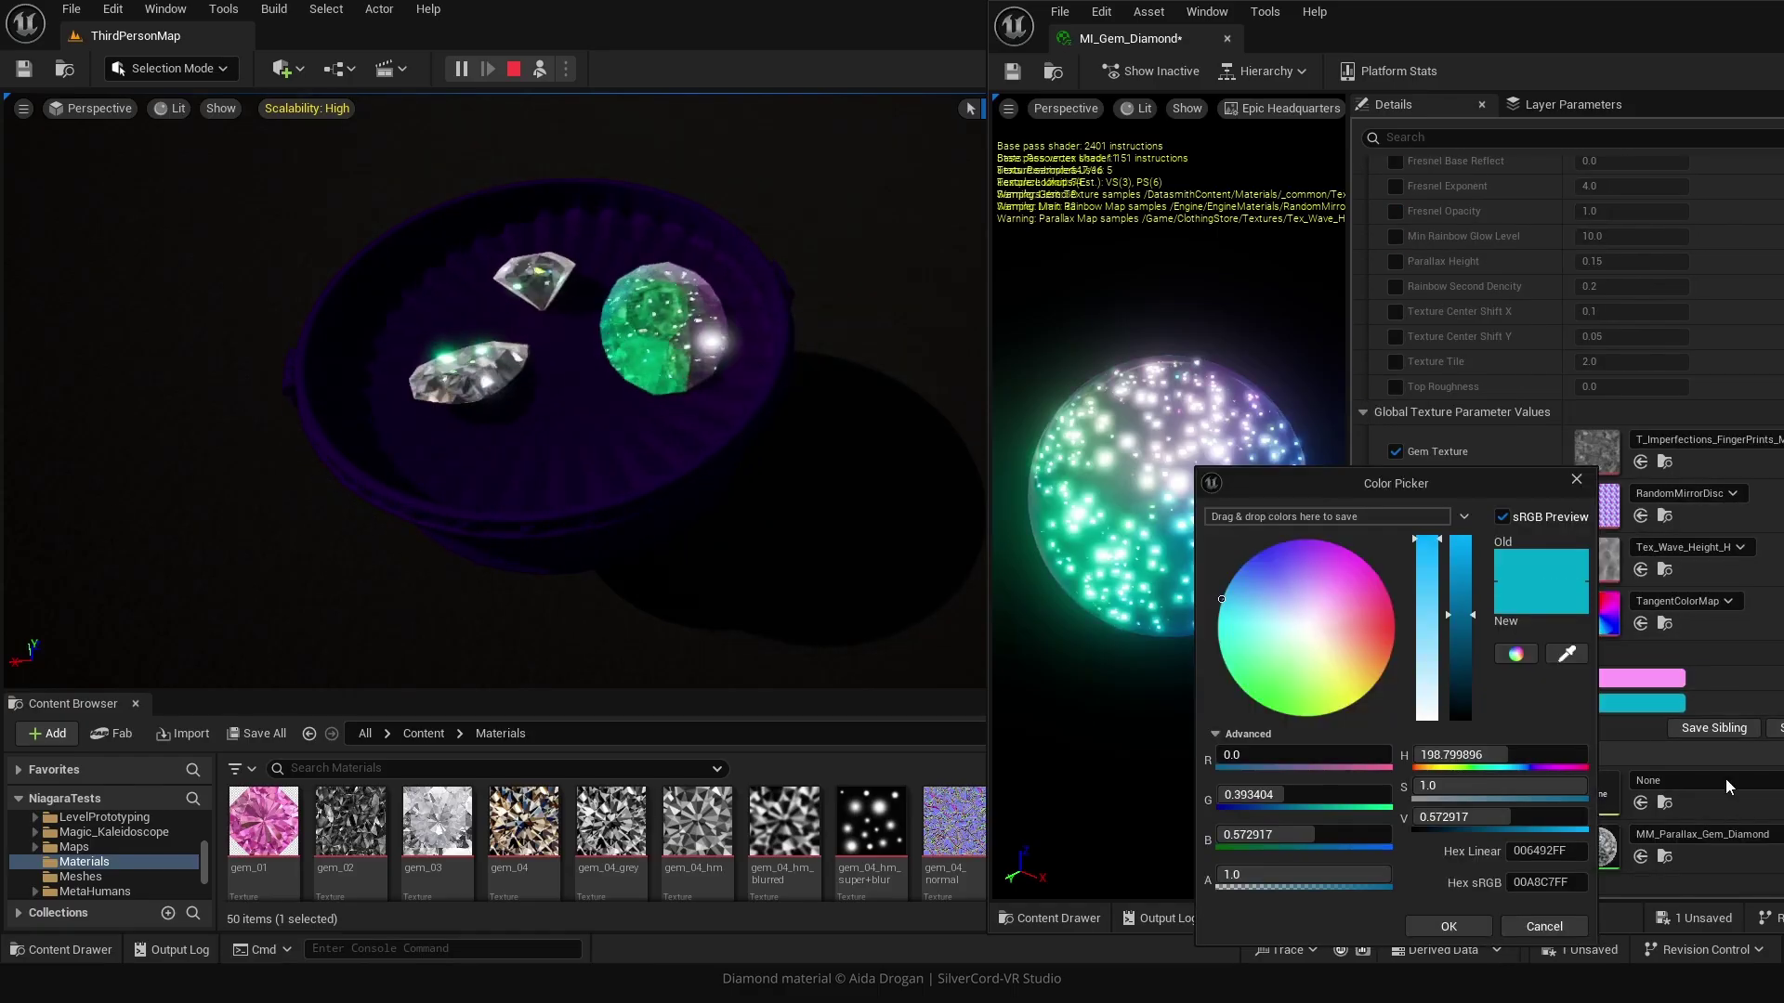
left_click(1462, 681)
left_click(1457, 695)
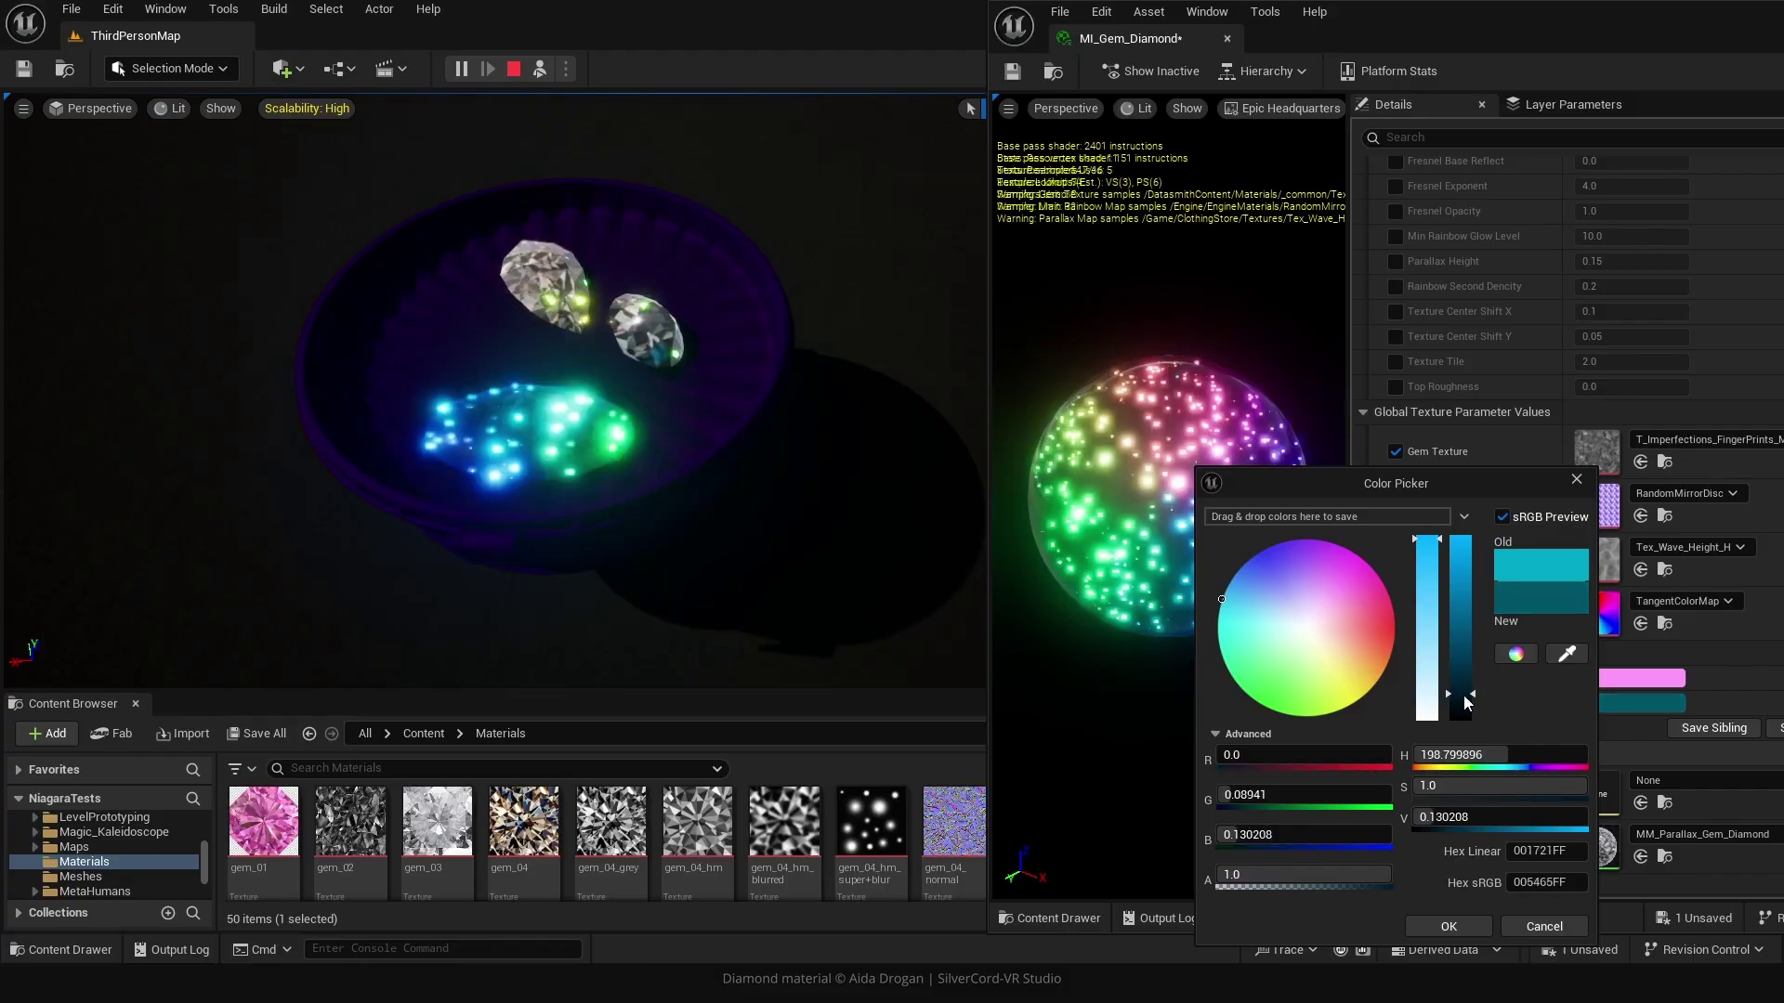
left_click(1395, 623)
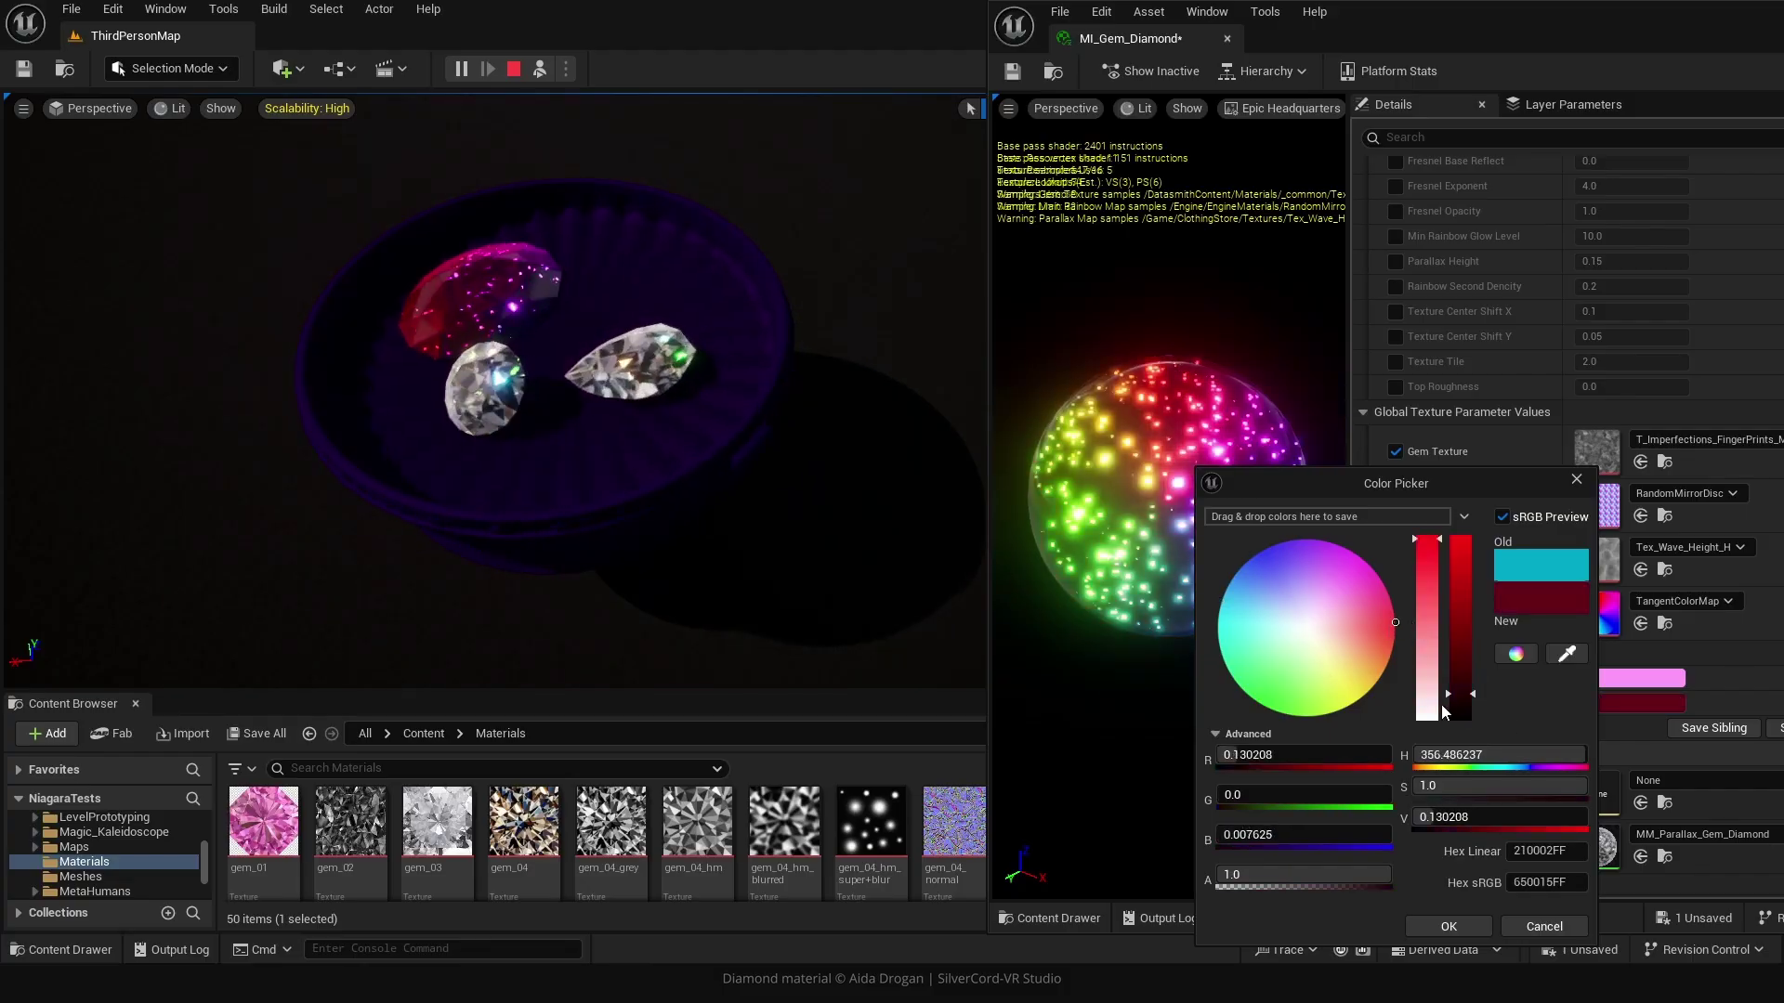
left_click(1381, 579)
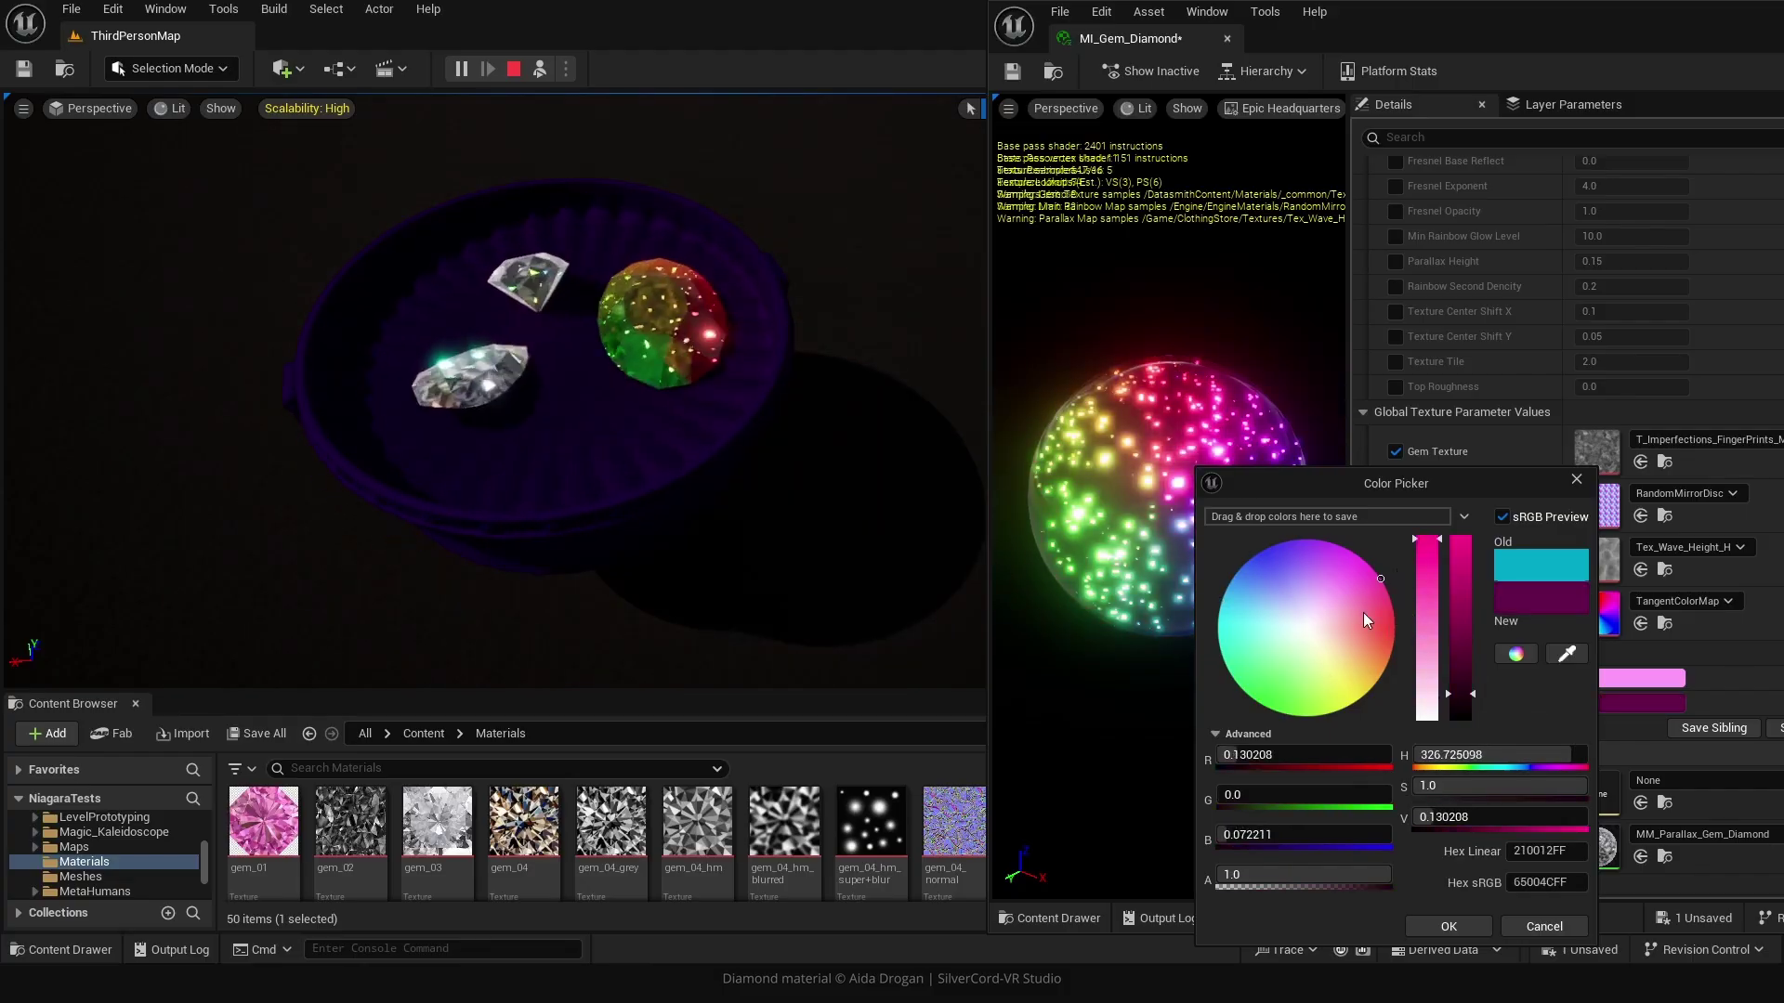
left_click(1540, 767)
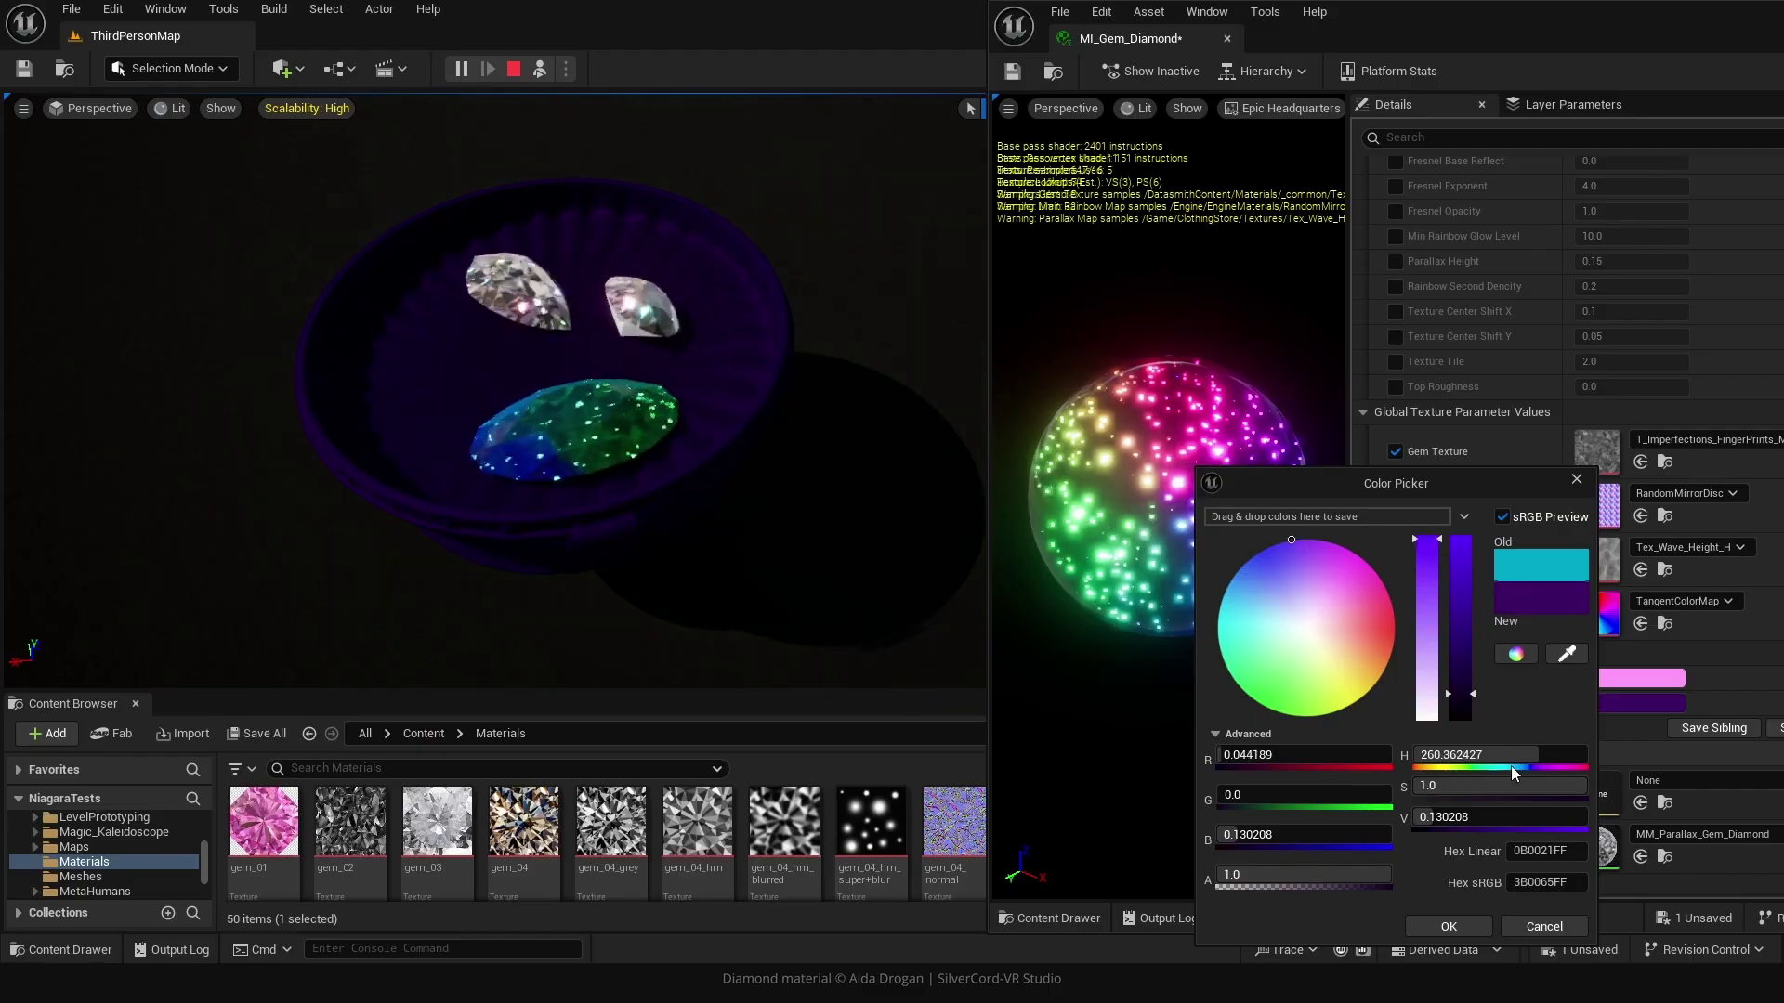
left_click_drag(1469, 694, 1469, 707)
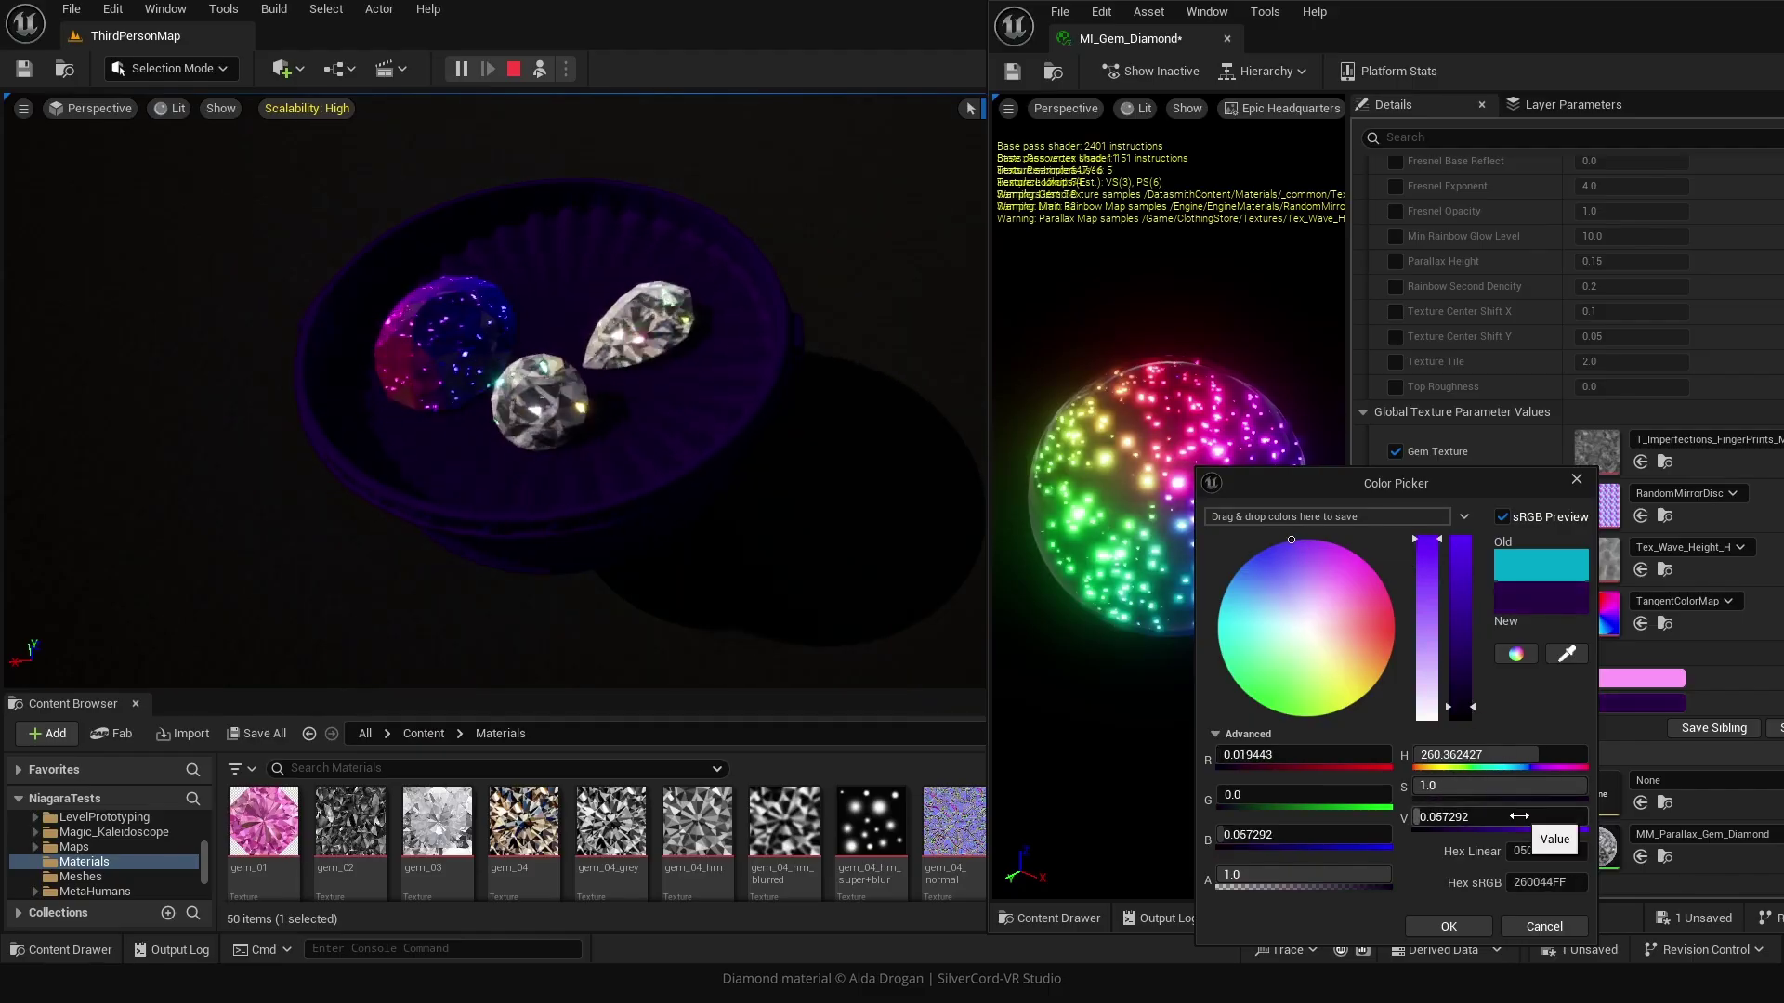
left_click(1454, 924)
left_click_drag(1167, 548, 1167, 548)
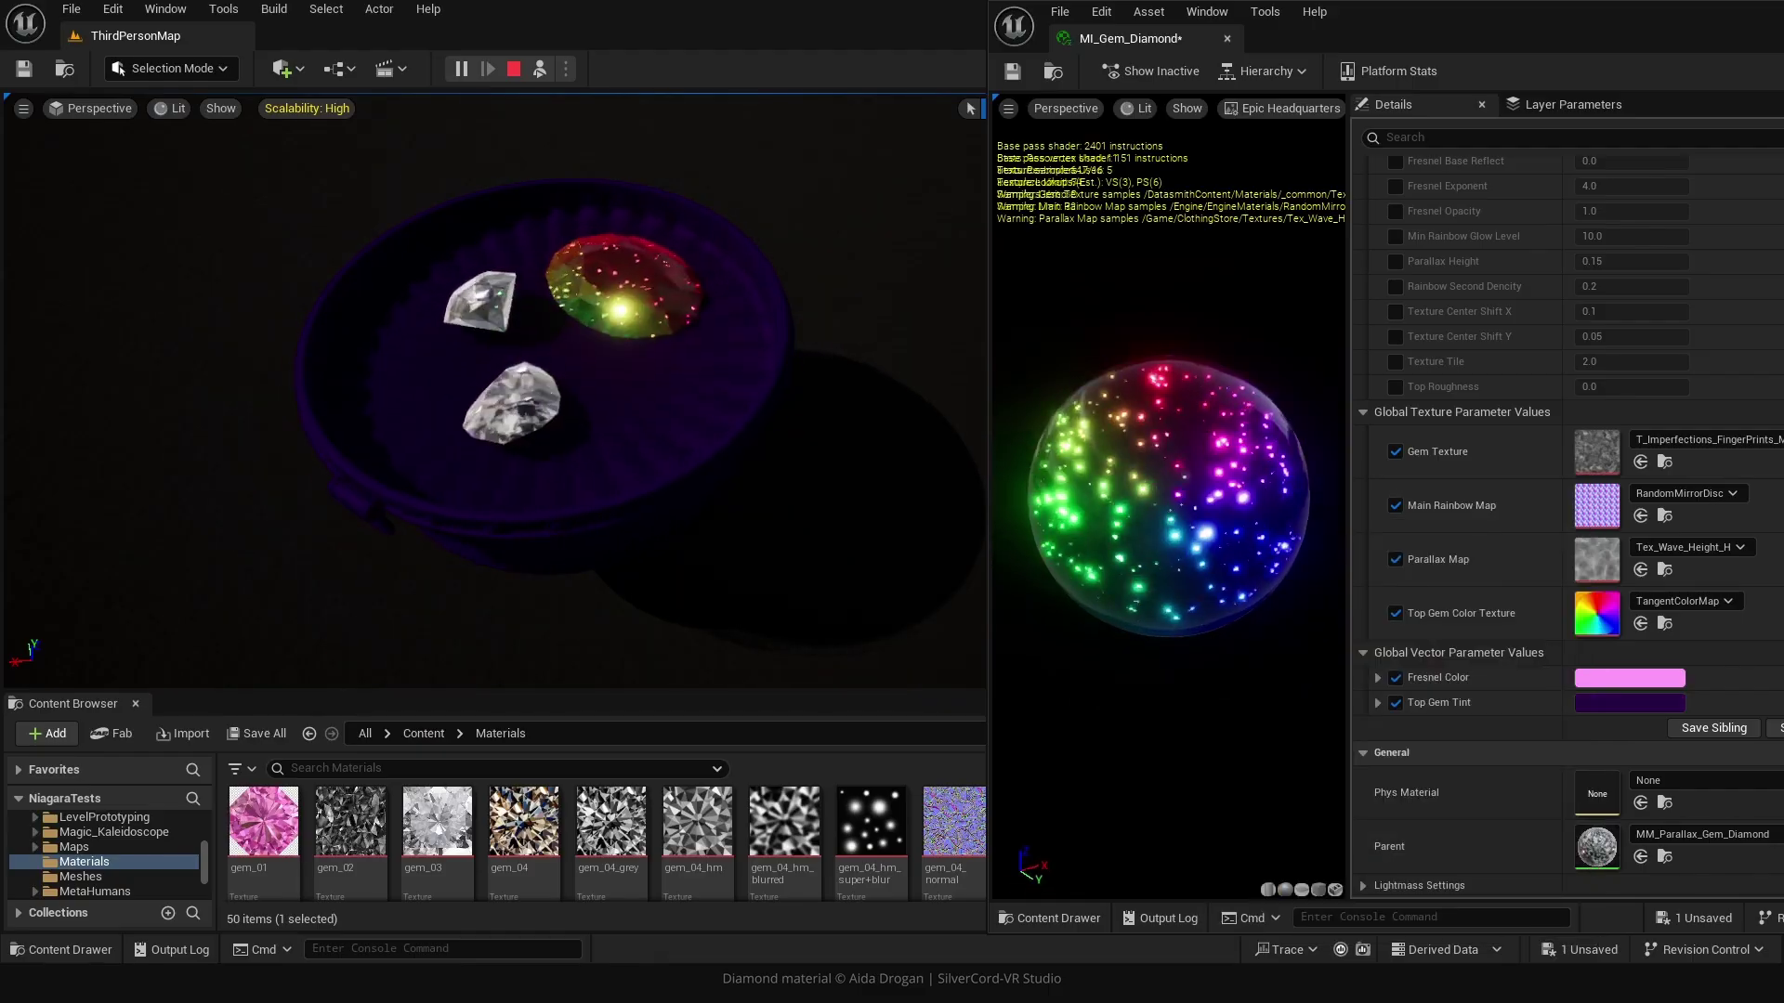